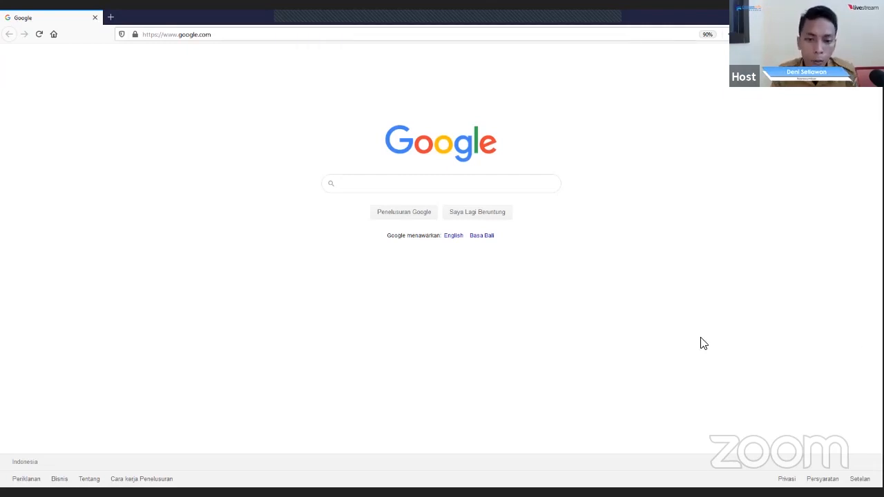
- Search Google for "asahankab" and open the Pemerintah Kabupaten Asahan website from the results
{"action": "left_click", "coordinate": [434, 186]}
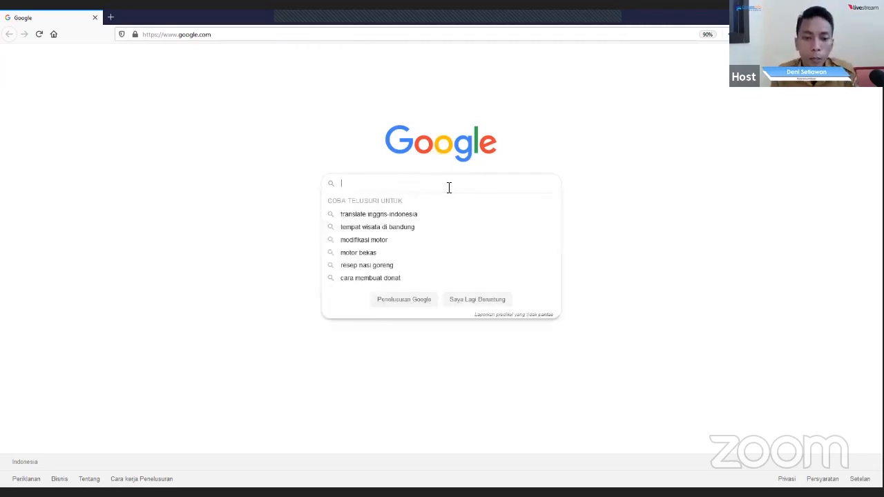
{"action": "type", "text": "as"}
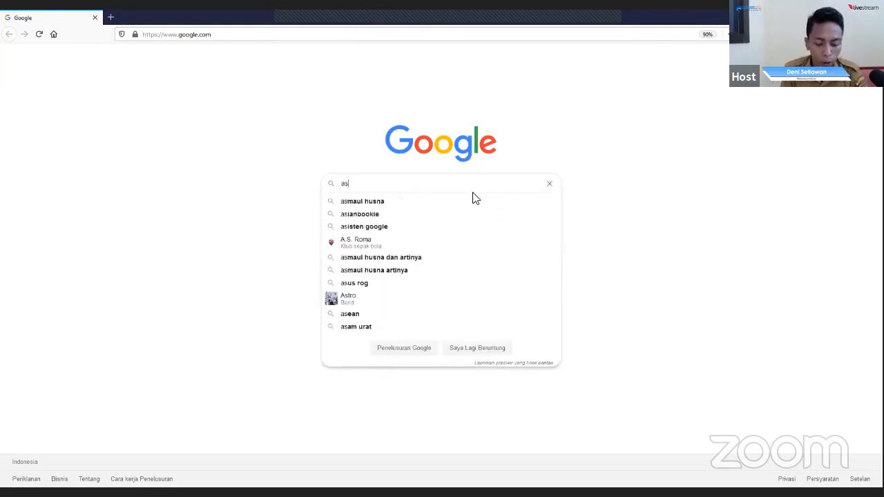
{"action": "type", "text": "ahankab"}
{"action": "key", "text": "Return"}
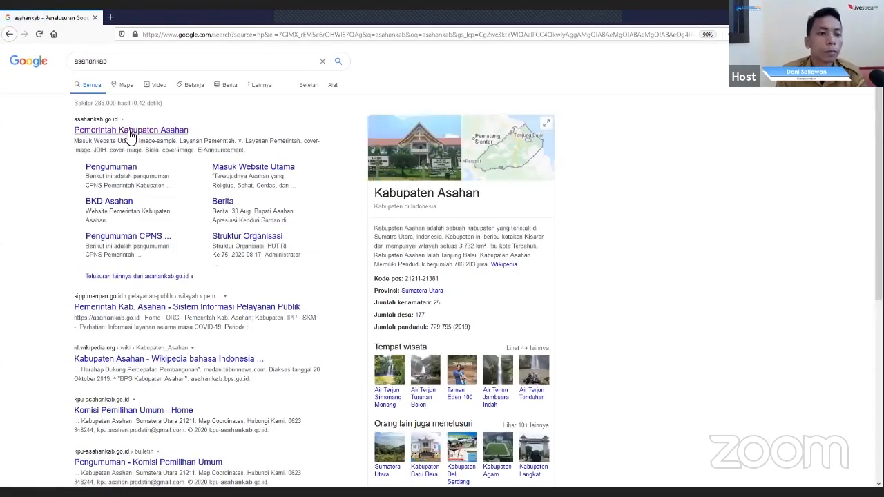
{"action": "left_click", "coordinate": [130, 130]}
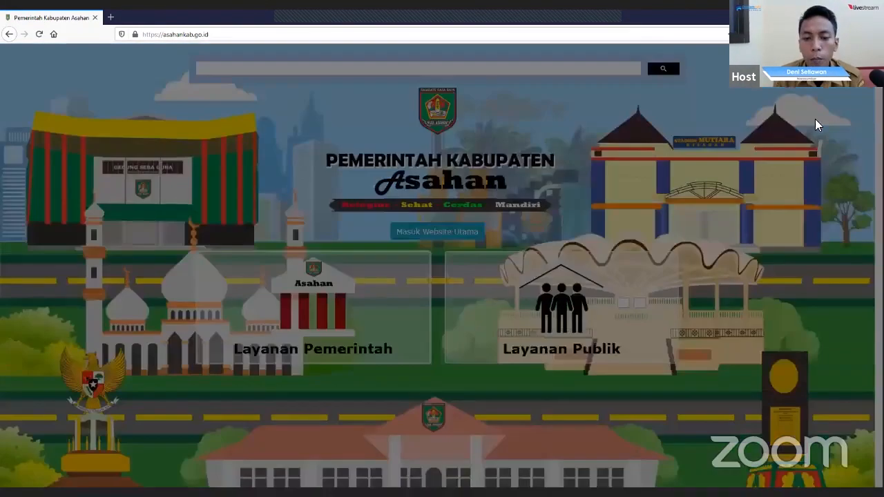
- Go to the siMAYA e-office portal at simaya.go.id
{"action": "left_click", "coordinate": [275, 34]}
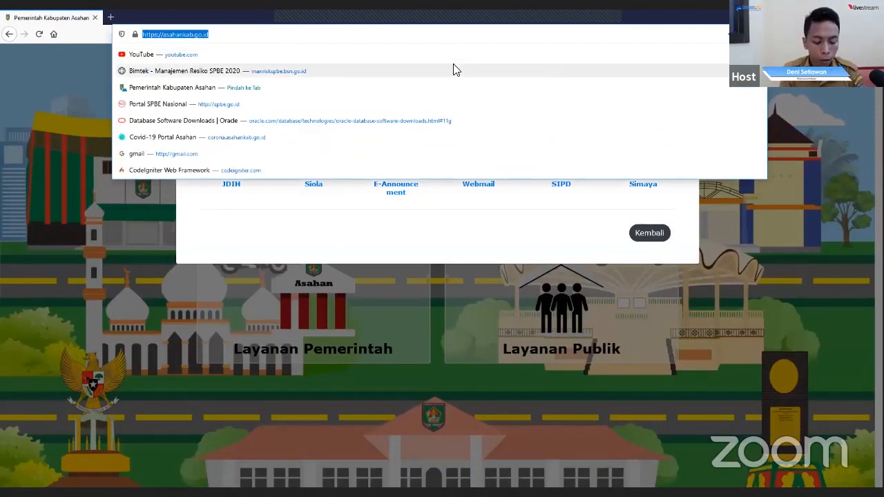
{"action": "type", "text": "simaya.go.id/"}
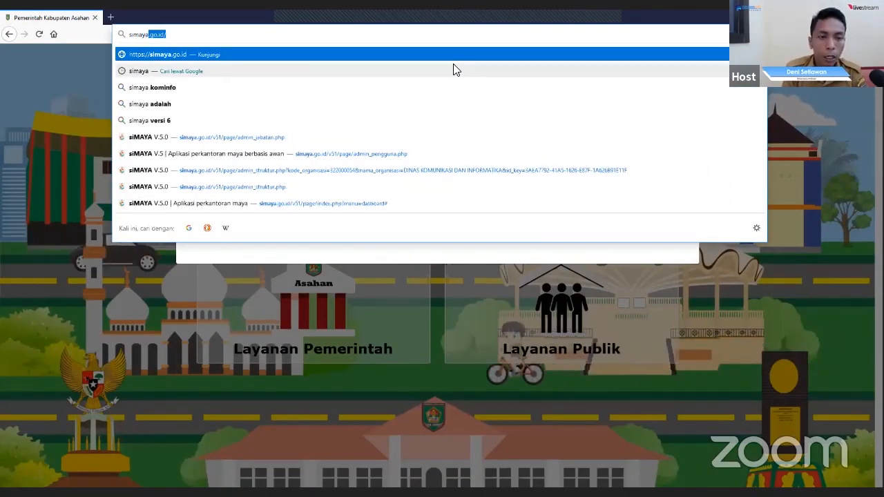
{"action": "key", "text": "Return"}
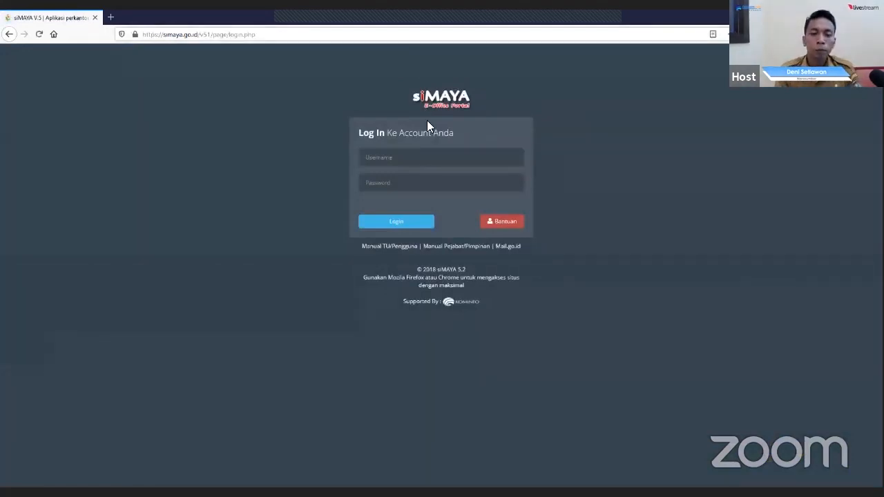
- Try to log in to siMAYA with the office's TU account username and the account password
{"action": "left_click", "coordinate": [408, 156]}
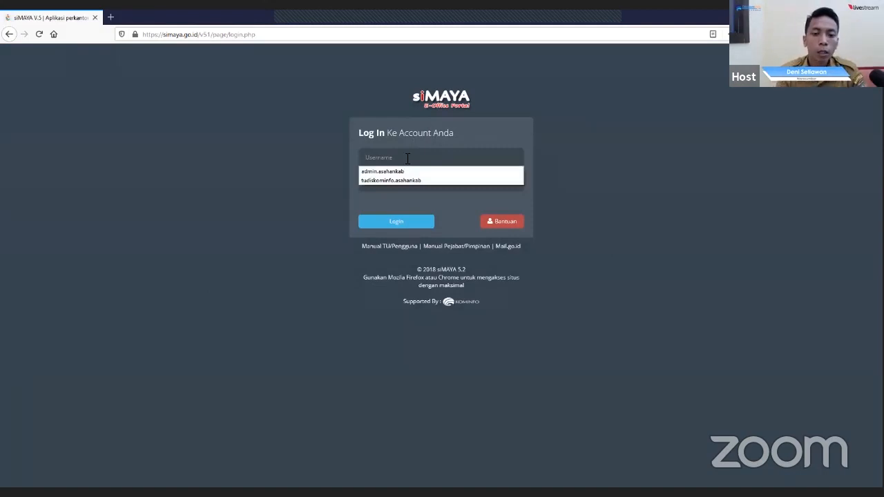
{"action": "type", "text": "tudiskominfo.asahankab"}
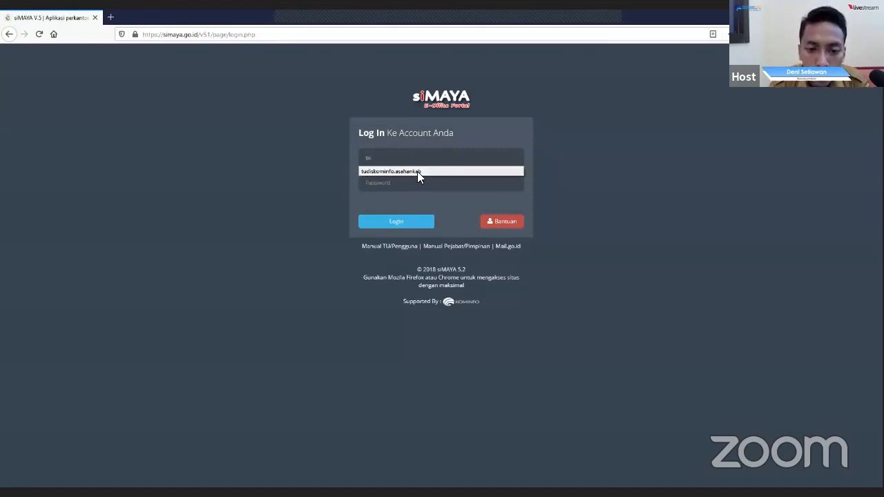
{"action": "left_click", "coordinate": [417, 172]}
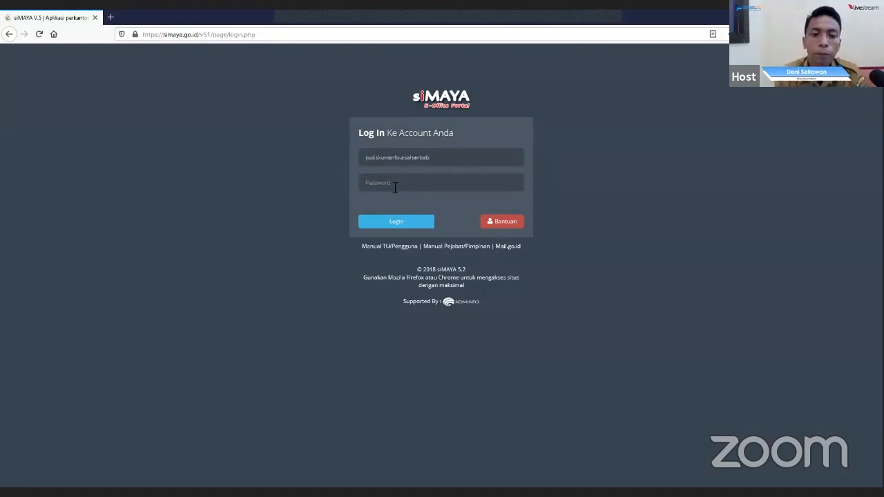
{"action": "left_click", "coordinate": [395, 188]}
{"action": "type", "text": "••••••••••••"}
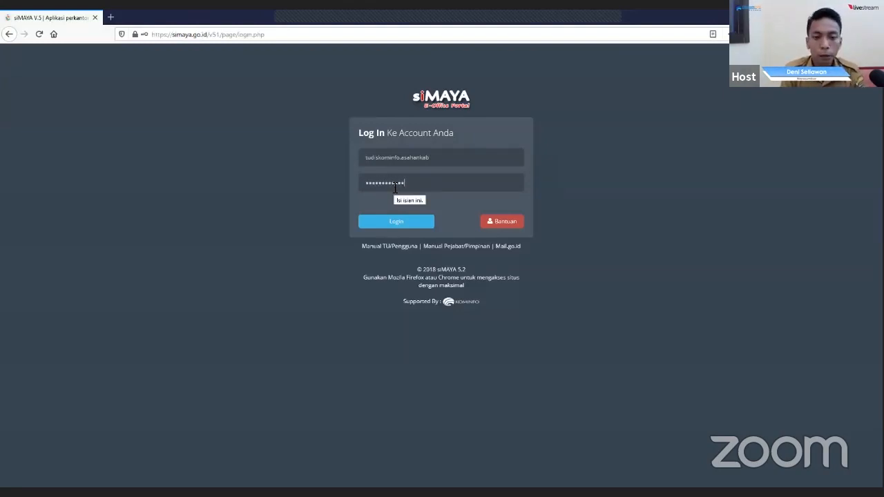
{"action": "type", "text": "•"}
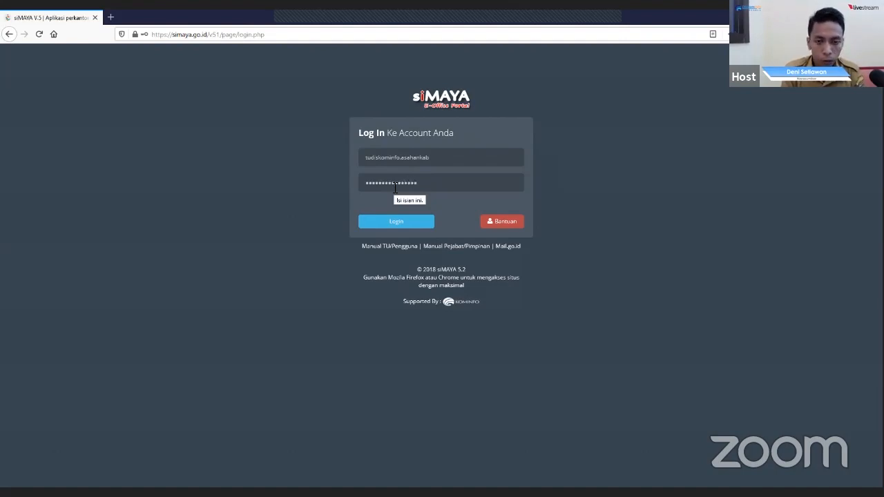
{"action": "type", "text": "••••••••"}
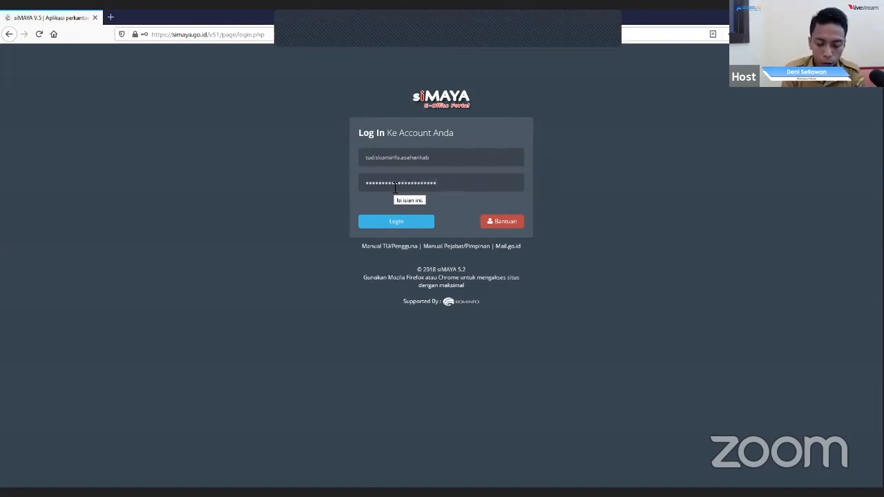
{"action": "key", "text": "Return"}
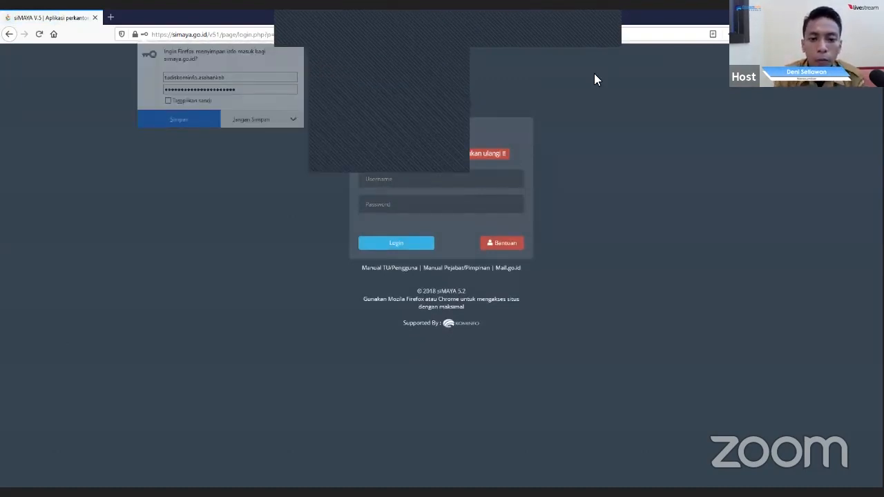
- Re-enter the TU account username and the account password, and log in to siMAYA again
{"action": "left_click", "coordinate": [407, 179]}
{"action": "left_click", "coordinate": [414, 194]}
{"action": "type", "text": "•••••••"}
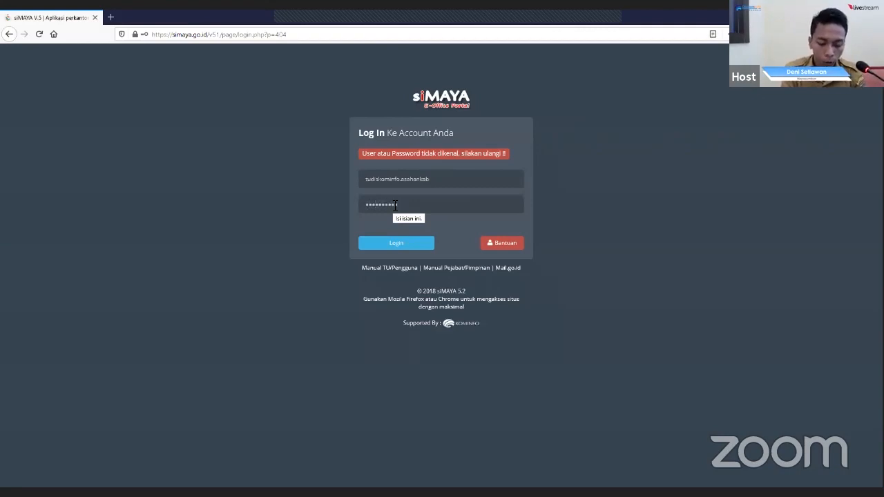
{"action": "type", "text": "•••••••••"}
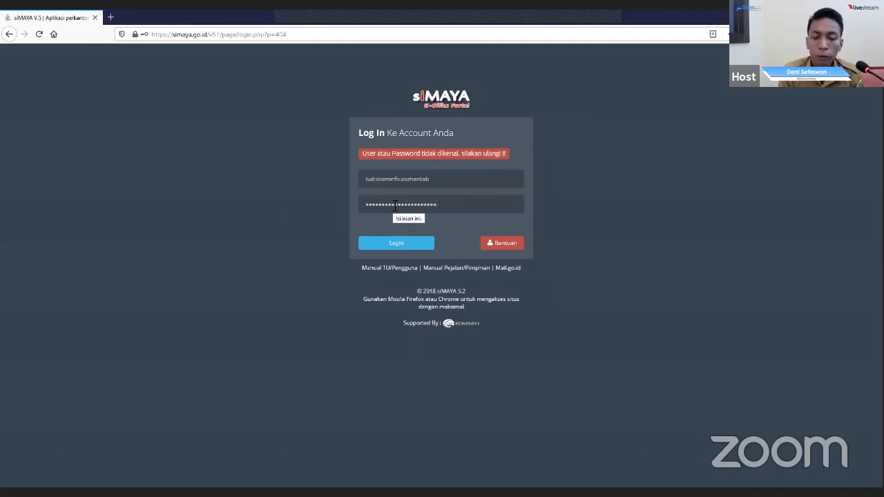
{"action": "key", "text": "Return"}
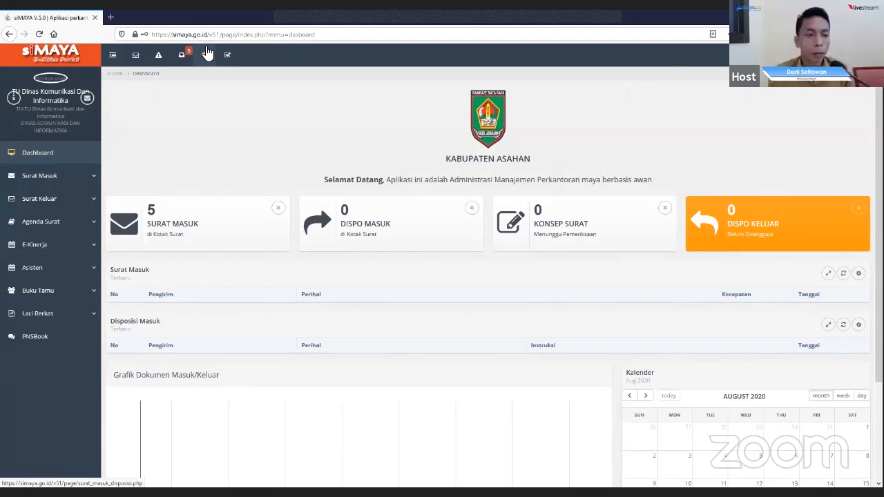
- Open the Surat Masuk list of incoming letters and start a new manual incoming letter
{"action": "left_click", "coordinate": [74, 177]}
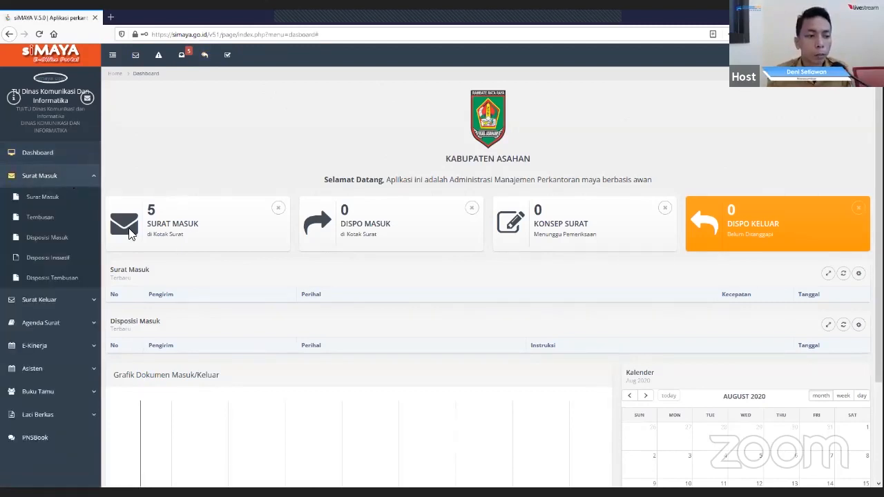
{"action": "left_click", "coordinate": [67, 198]}
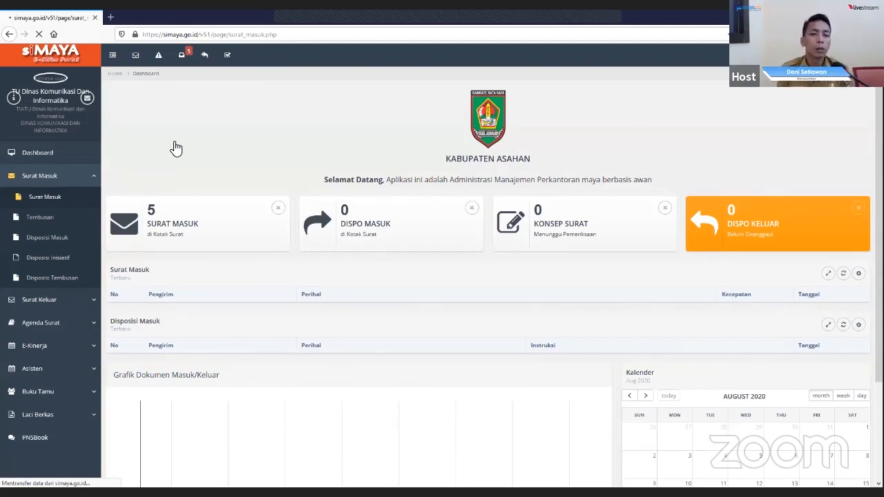
{"action": "scroll", "coordinate": [92, 169], "scroll_direction": "down", "scroll_amount": 1}
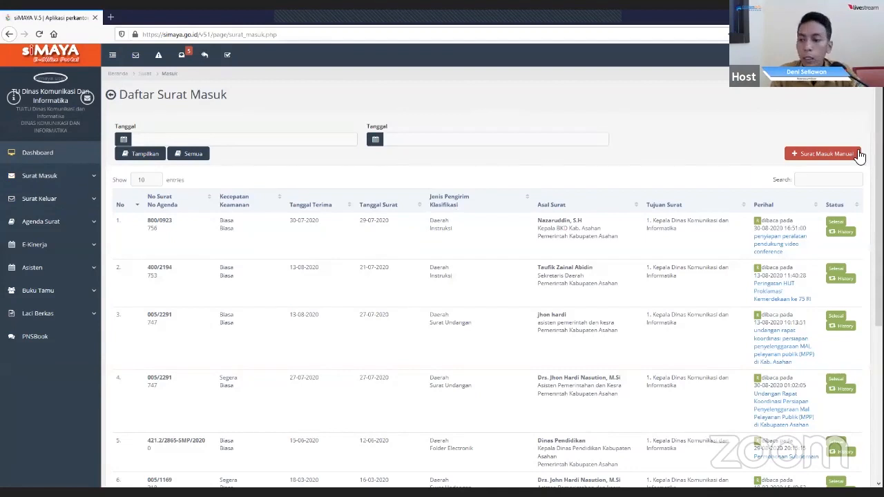
{"action": "left_click", "coordinate": [819, 155]}
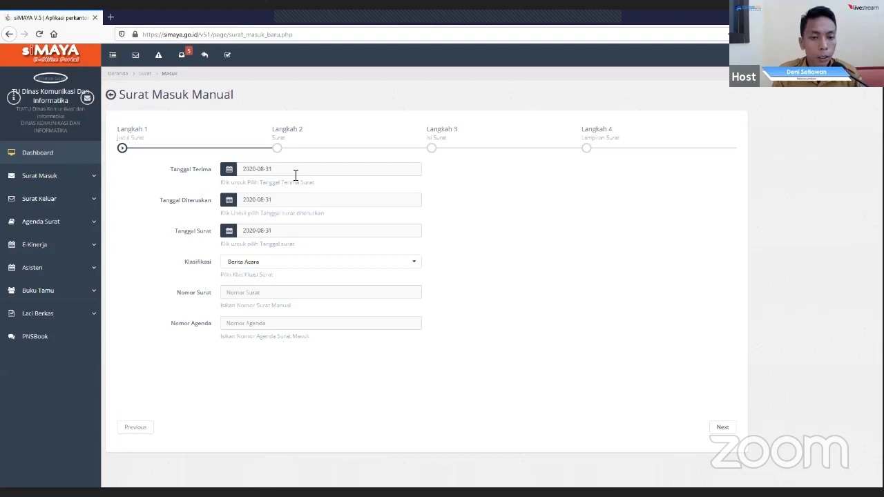
- Set both the received date (Tanggal Terima) and the forwarded date (Tanggal Diteruskan) to 2020-07-29
{"action": "left_click", "coordinate": [296, 174]}
{"action": "left_click", "coordinate": [245, 190]}
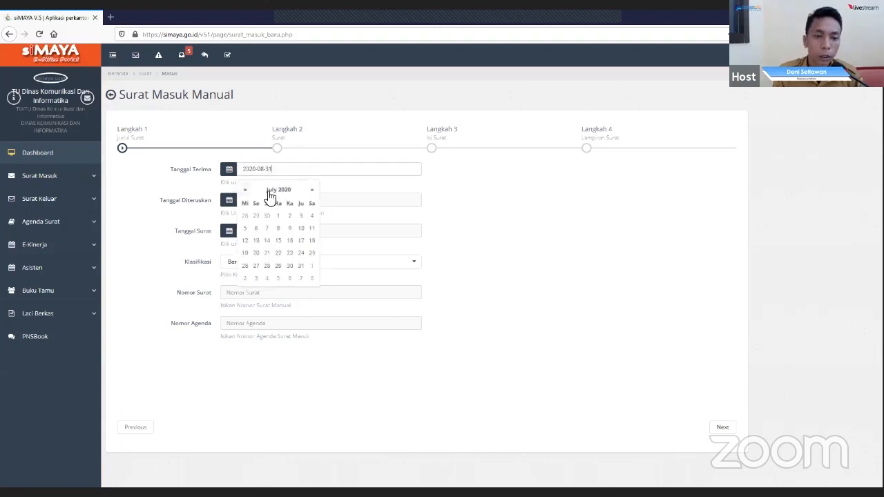
{"action": "left_click", "coordinate": [279, 266]}
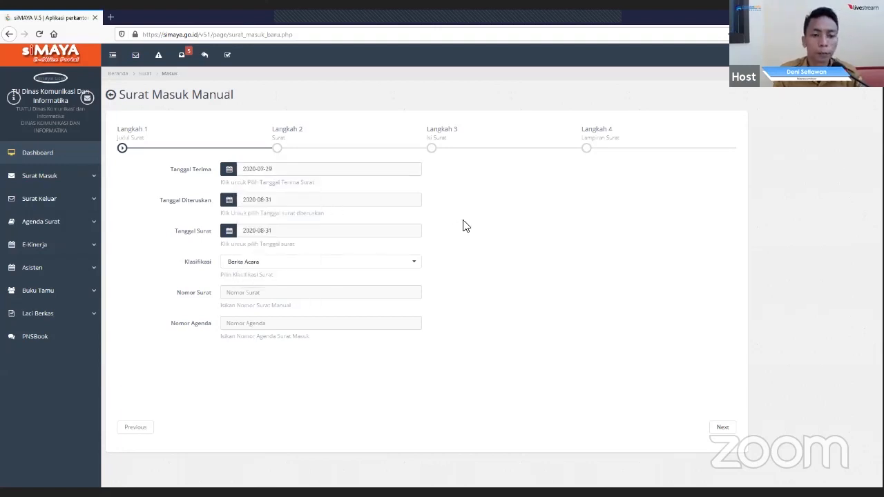
{"action": "left_click", "coordinate": [312, 203]}
{"action": "left_click", "coordinate": [244, 222]}
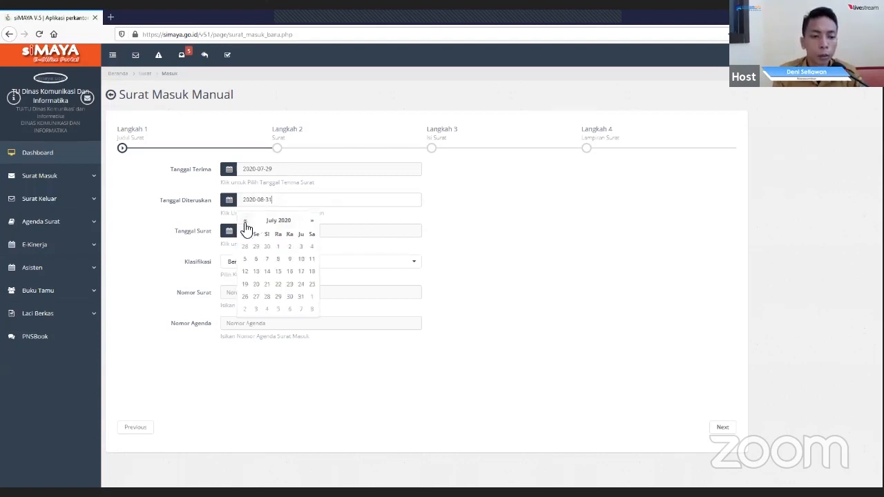
{"action": "left_click", "coordinate": [279, 296]}
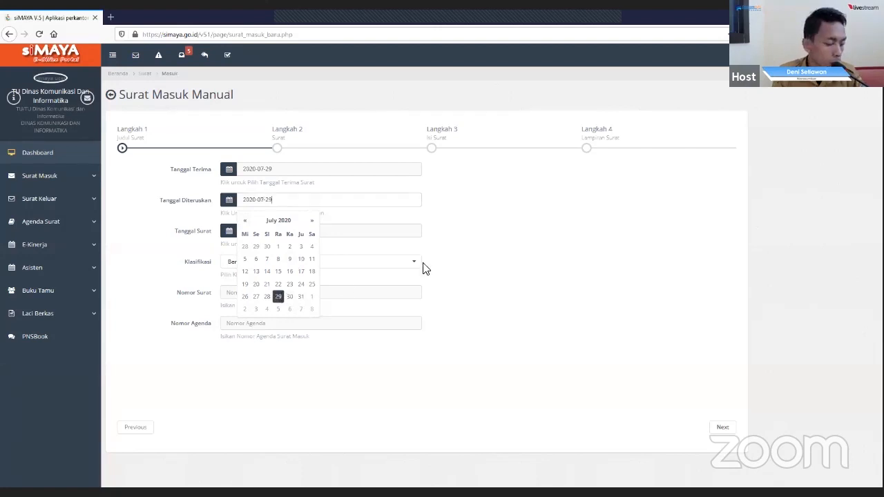
{"action": "left_click", "coordinate": [488, 245]}
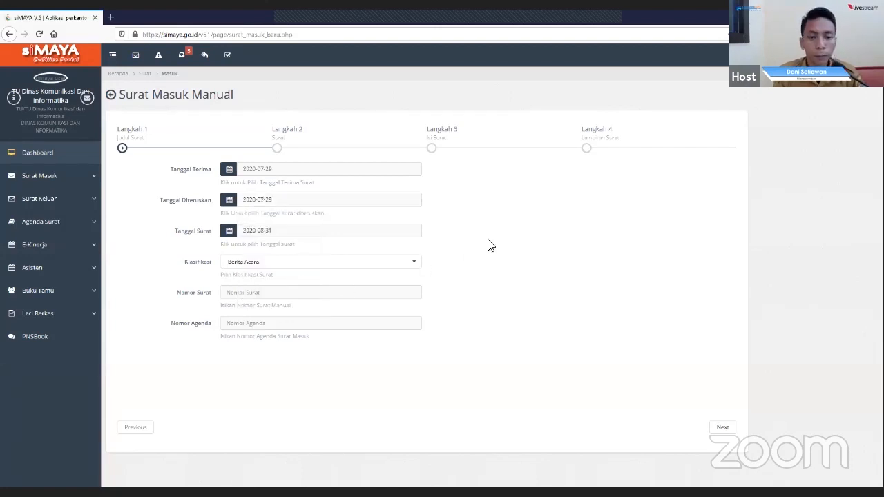
- Set the letter date (Tanggal Surat) to 2020-07-29
{"action": "left_click", "coordinate": [290, 230]}
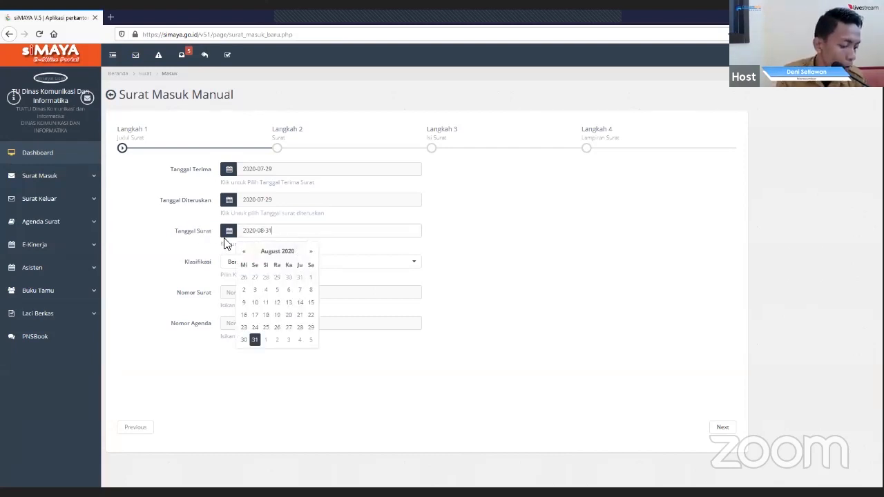
{"action": "left_click", "coordinate": [245, 253]}
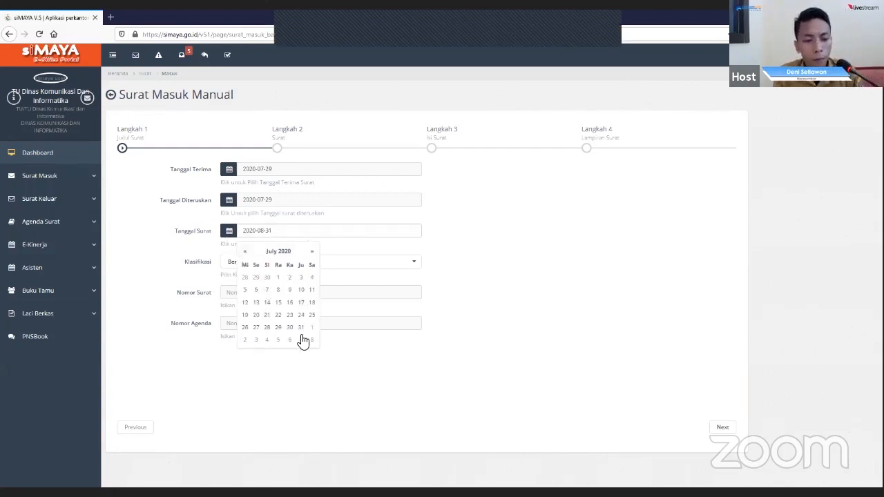
{"action": "left_click", "coordinate": [279, 327]}
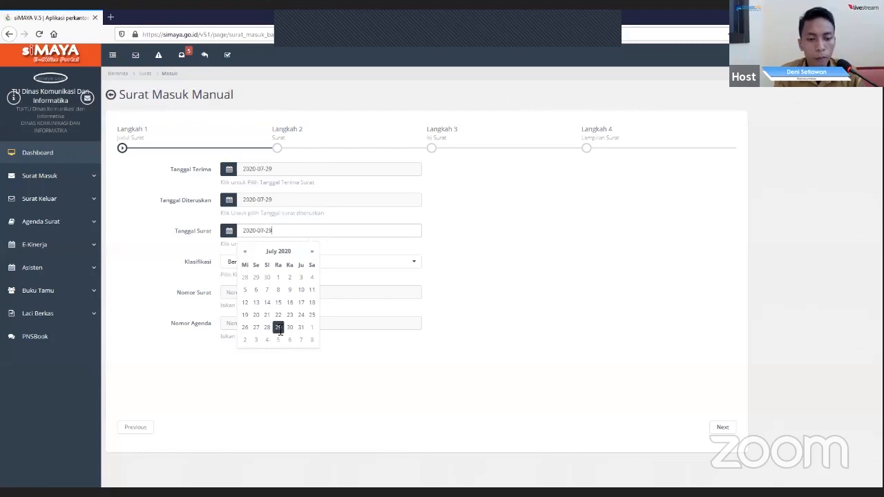
{"action": "left_click", "coordinate": [469, 248]}
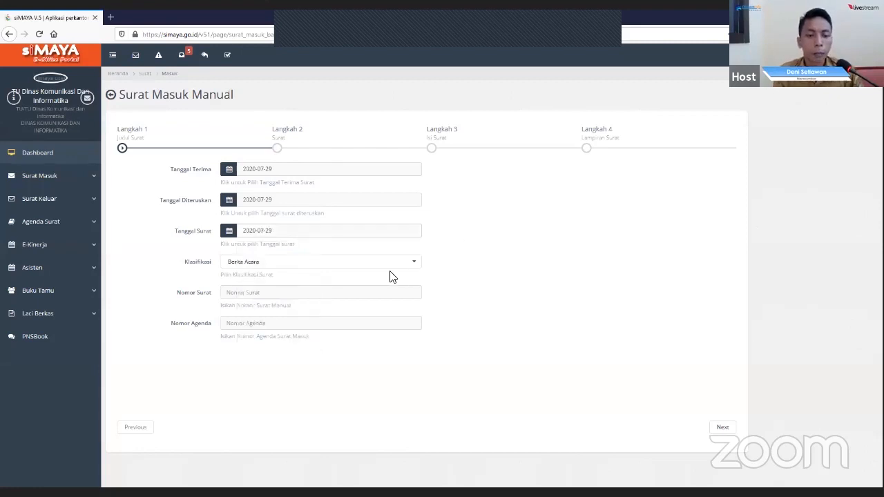
- Set the letter's classification (Klasifikasi) to UMUM
{"action": "left_click", "coordinate": [373, 263]}
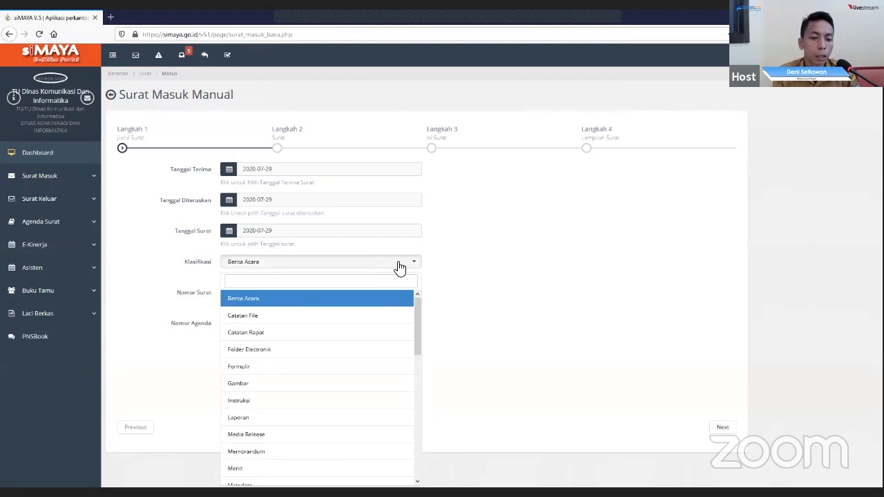
{"action": "scroll", "coordinate": [284, 322], "scroll_direction": "down", "scroll_amount": 3}
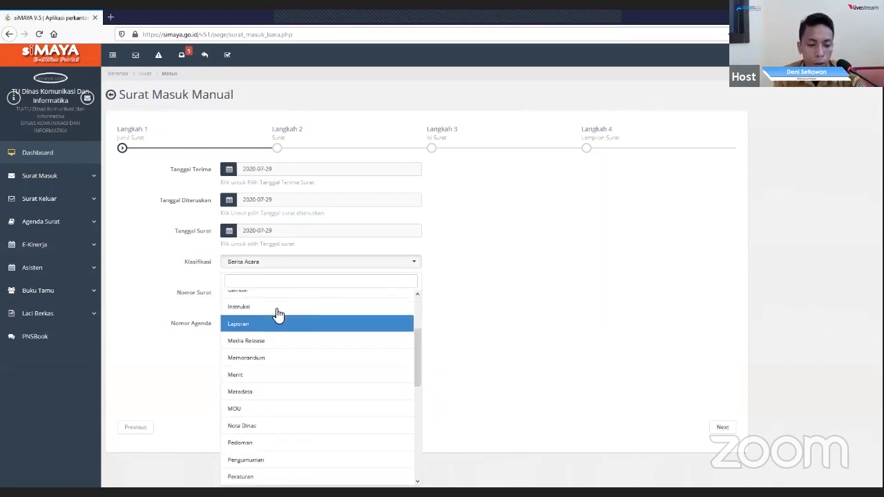
{"action": "scroll", "coordinate": [278, 318], "scroll_direction": "down", "scroll_amount": 2}
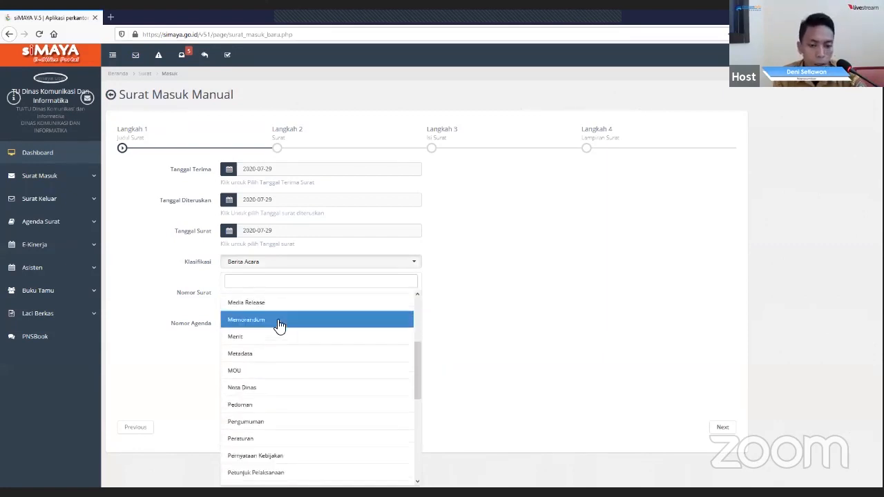
{"action": "scroll", "coordinate": [279, 325], "scroll_direction": "down", "scroll_amount": 8}
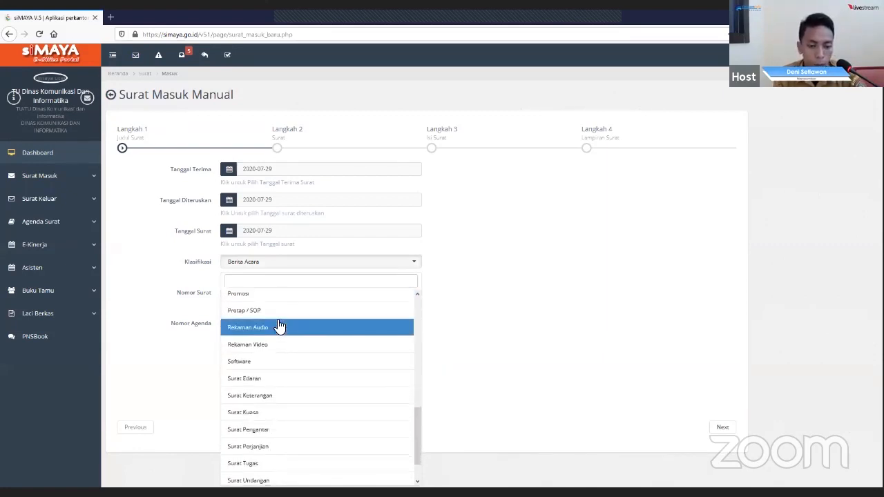
{"action": "scroll", "coordinate": [279, 325], "scroll_direction": "down", "scroll_amount": 1}
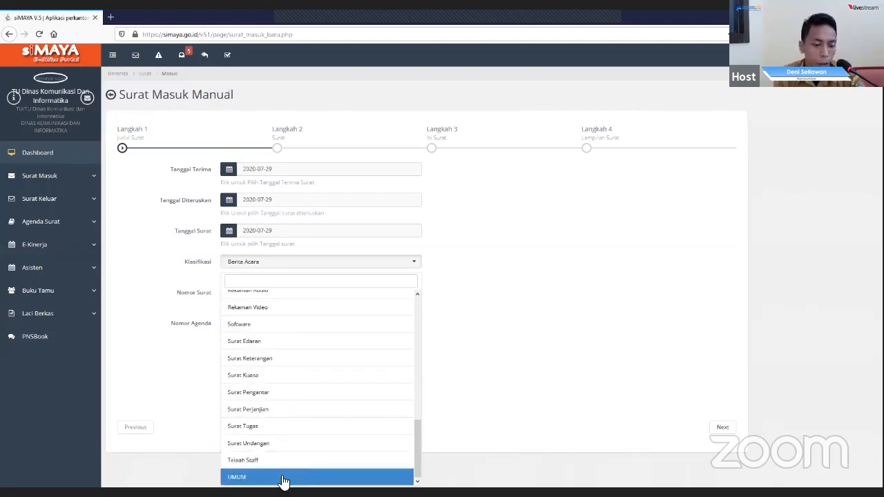
{"action": "left_click", "coordinate": [387, 477]}
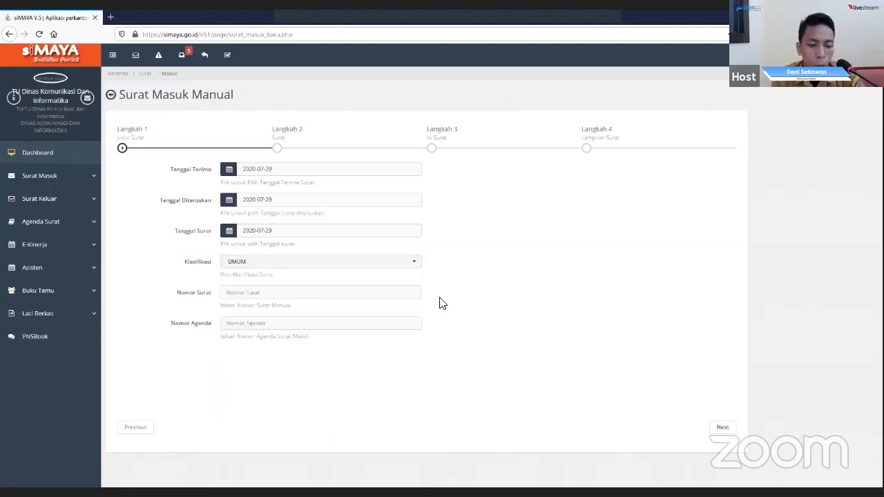
- Enter 800/0923 as the letter number (Nomor Surat)
{"action": "left_click", "coordinate": [316, 295]}
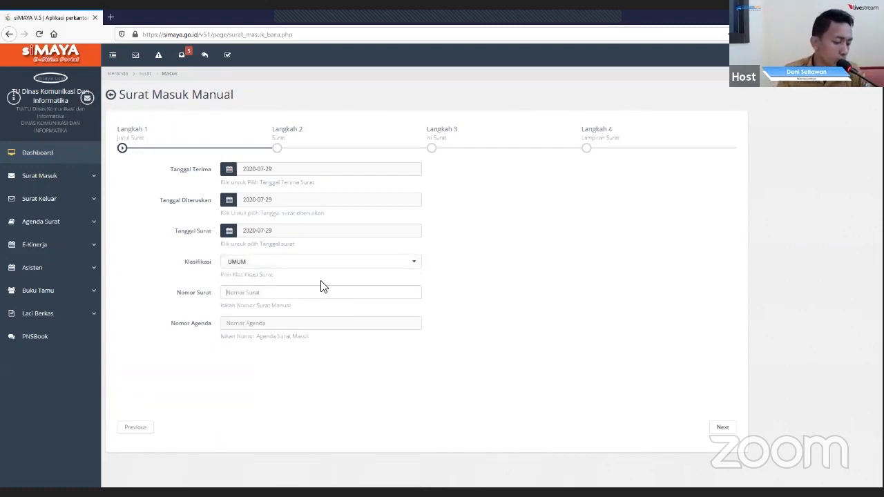
{"action": "type", "text": "800/09"}
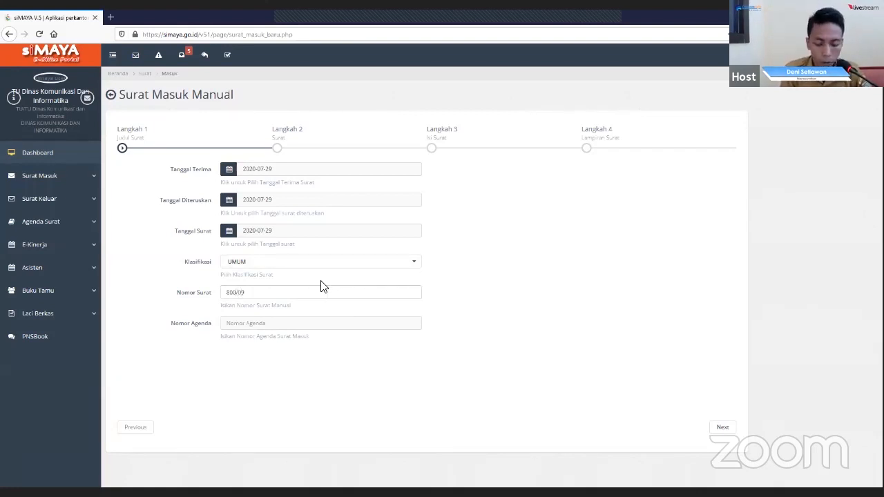
{"action": "type", "text": "23"}
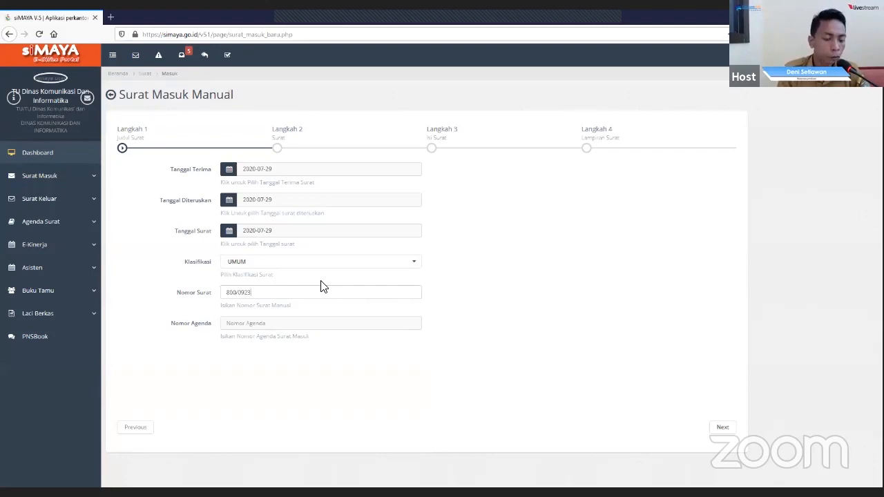
- Enter 756 as the agenda number (Nomor Agenda) and continue to Langkah 2 of the form
{"action": "left_click", "coordinate": [276, 324]}
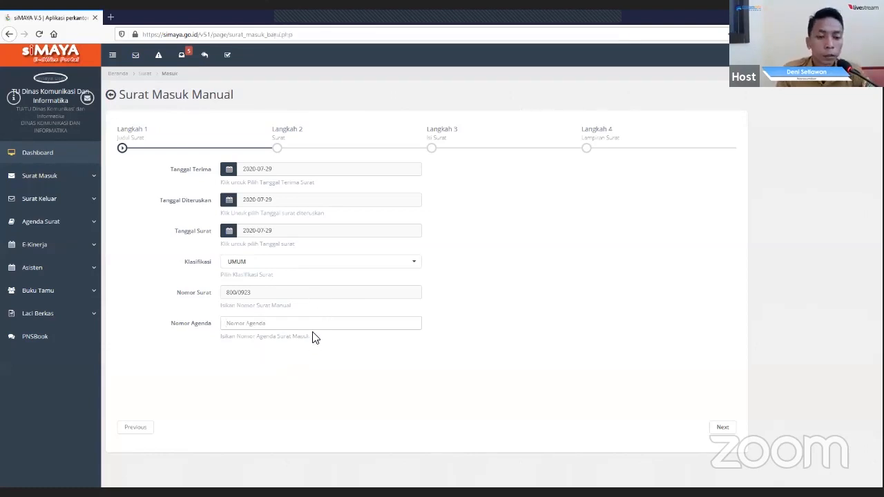
{"action": "type", "text": "756"}
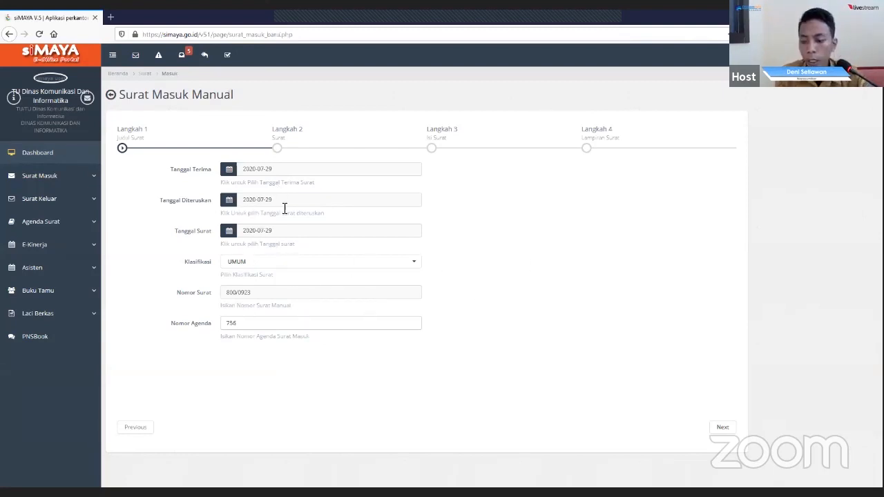
{"action": "left_click", "coordinate": [723, 427]}
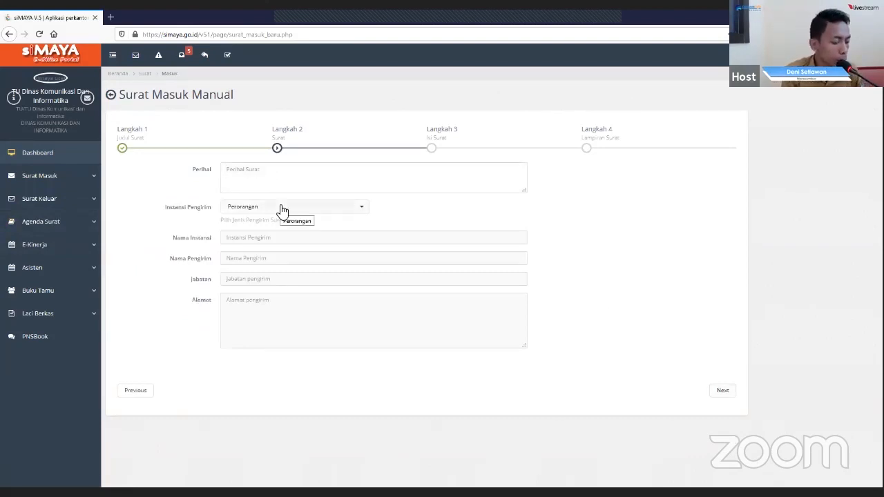
- Fill in the letter's subject (Perihal) as "Penyiapan peralatan pendukung video conference"
{"action": "type", "text": "Penyiapan per"}
{"action": "type", "text": "alatan pe"}
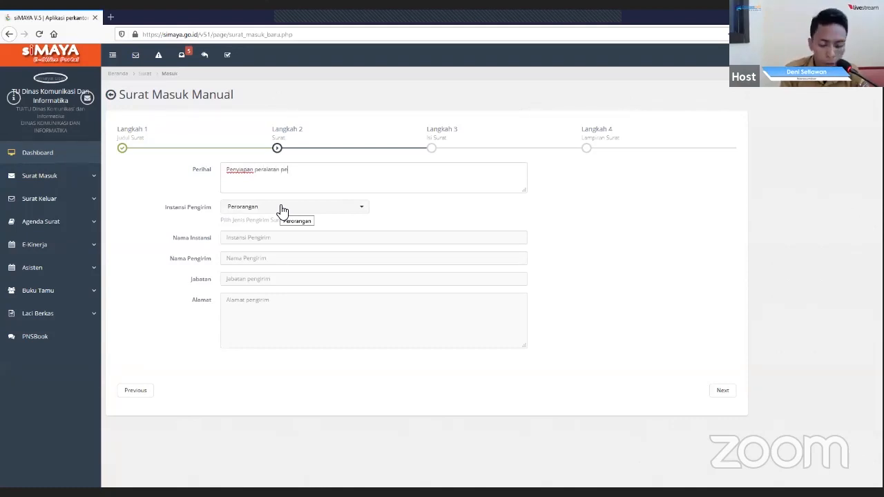
{"action": "type", "text": "ndukun"}
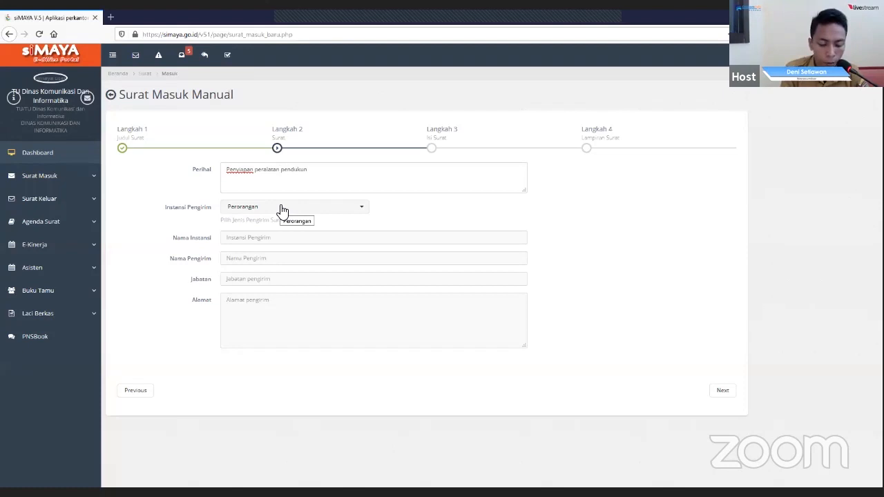
{"action": "type", "text": "g vi"}
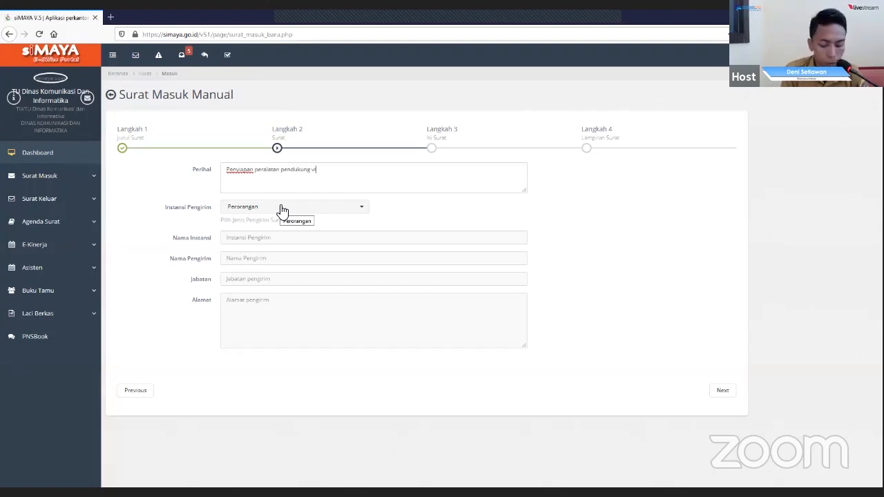
{"action": "type", "text": "deo "}
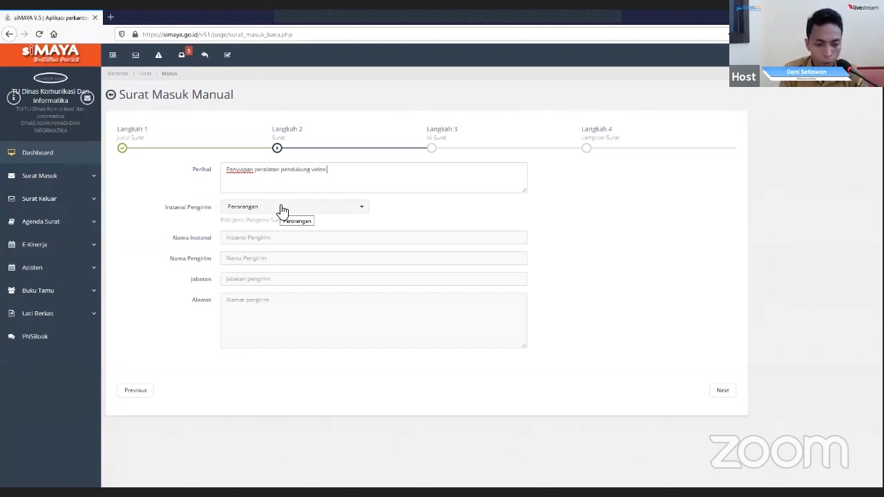
{"action": "type", "text": "conference"}
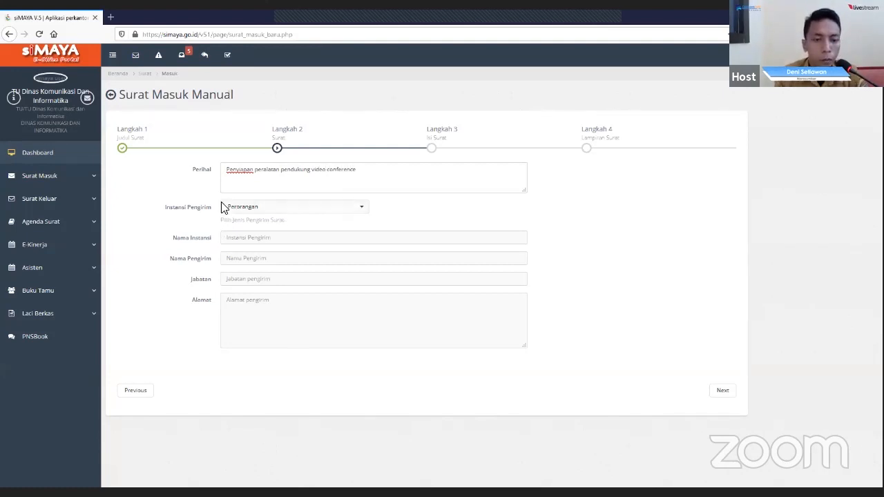
- Set the sender type (Instansi Pengirim) to Daerah and the agency name (Nama Instansi) to Pemerintah Kabupaten Asahan
{"action": "left_click", "coordinate": [365, 210]}
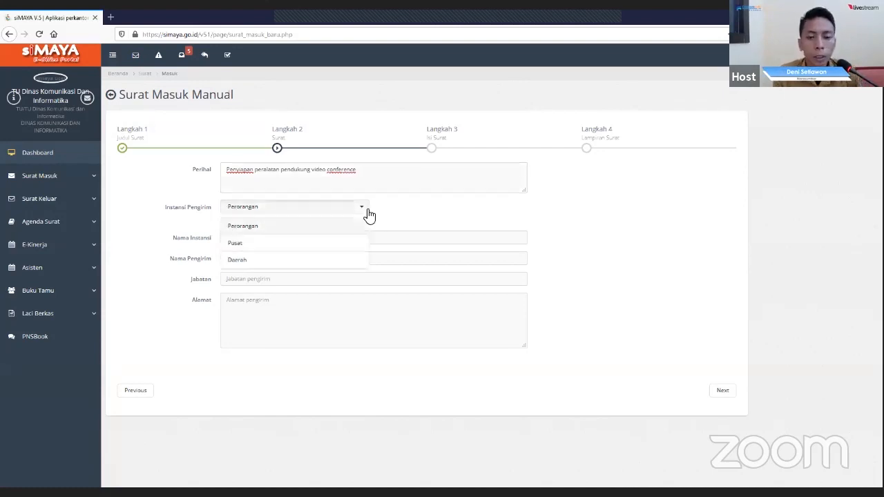
{"action": "left_click", "coordinate": [257, 265]}
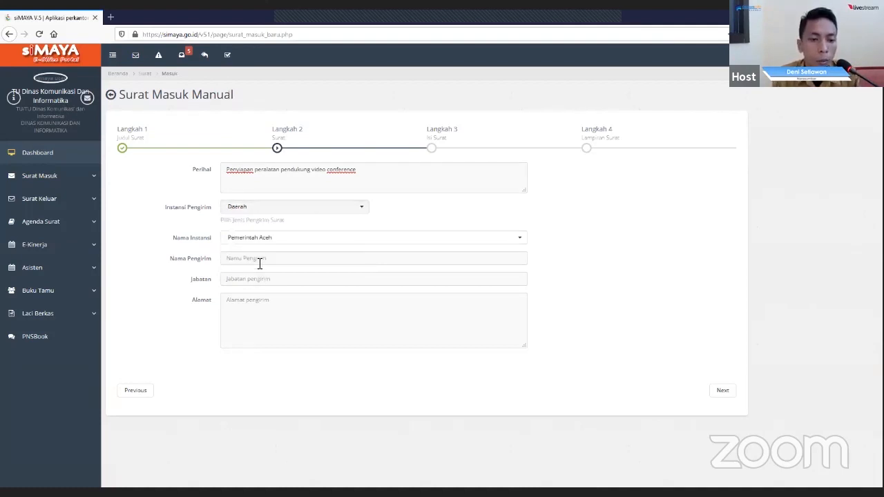
{"action": "left_click", "coordinate": [334, 245]}
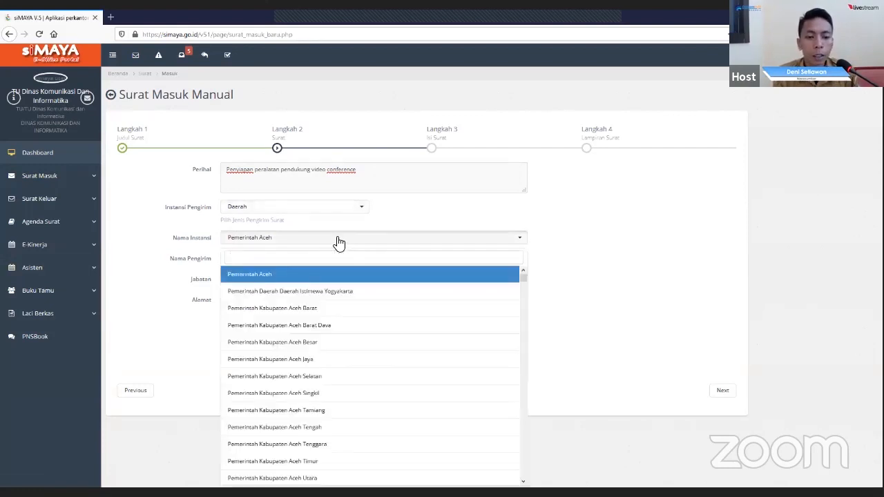
{"action": "type", "text": "asahan"}
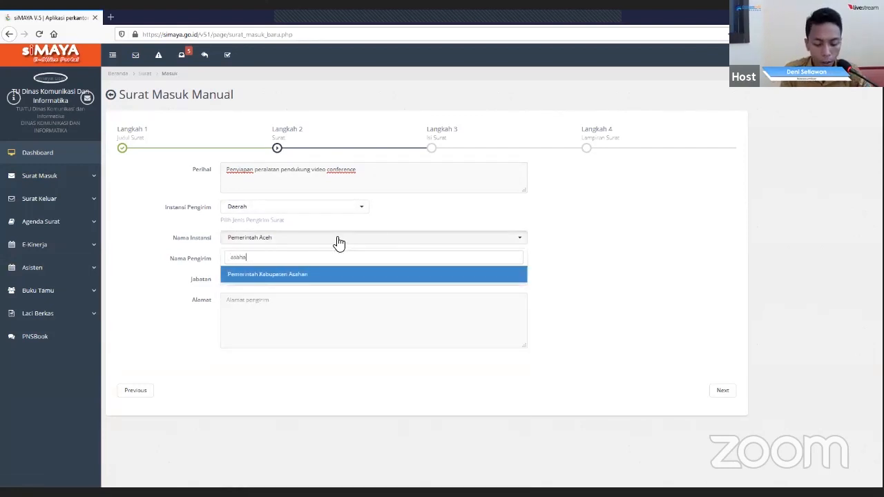
{"action": "left_click", "coordinate": [307, 276]}
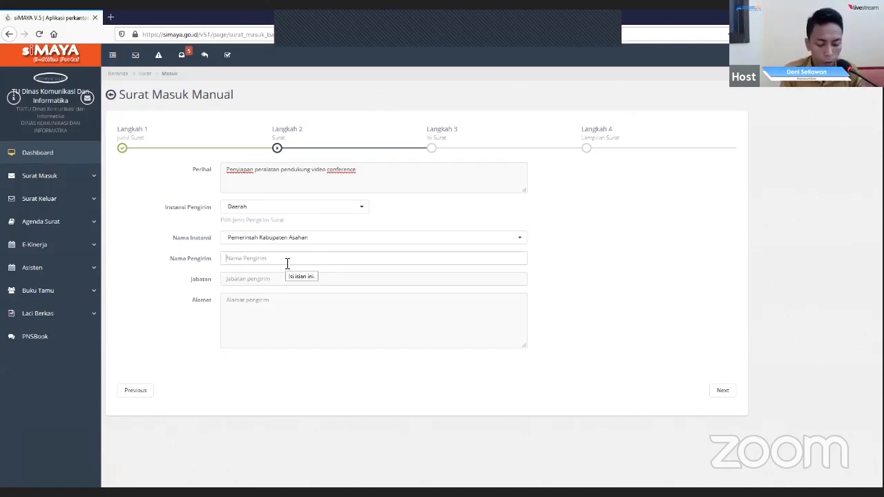
- Enter the sender's full name with academic title in Nama Pengirim
{"action": "type", "text": "Nazar"}
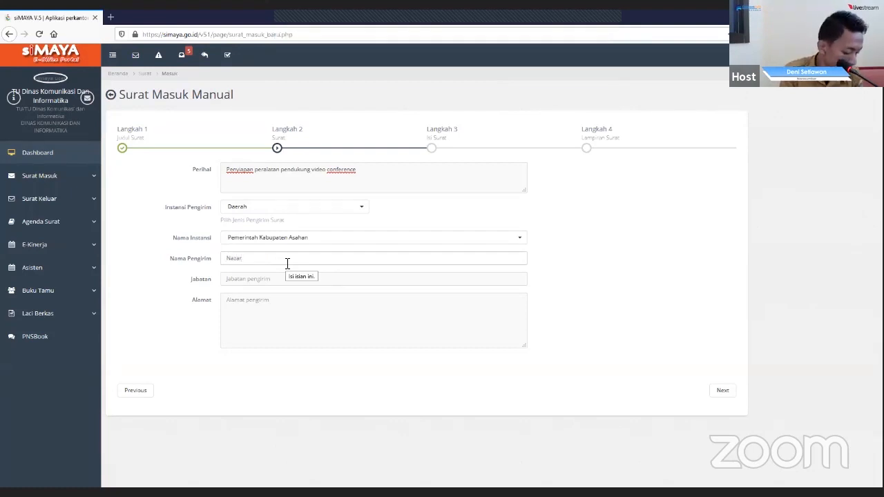
{"action": "type", "text": "uddin"}
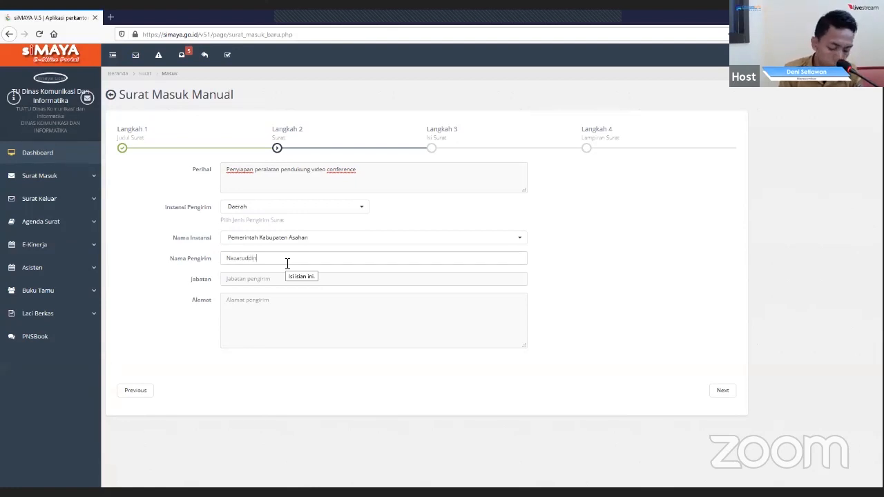
{"action": "type", "text": ", S"}
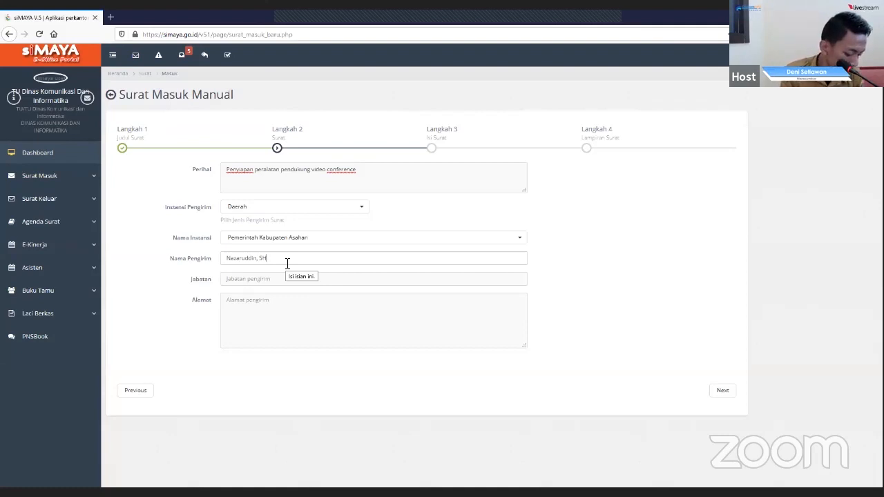
{"action": "type", "text": "."}
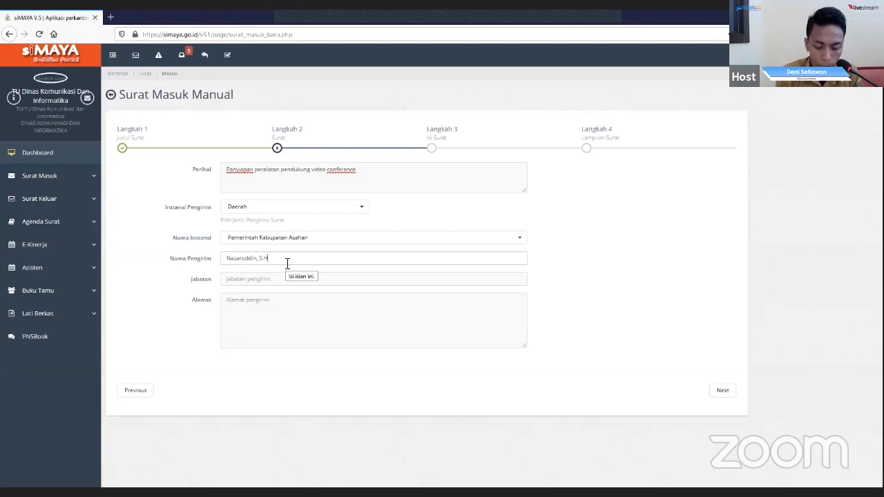
- Fill in the sender's position (Jabatan) as "Kepala Badan Kepegawaian Daerah Kab. Asahan"
{"action": "key", "text": "Tab"}
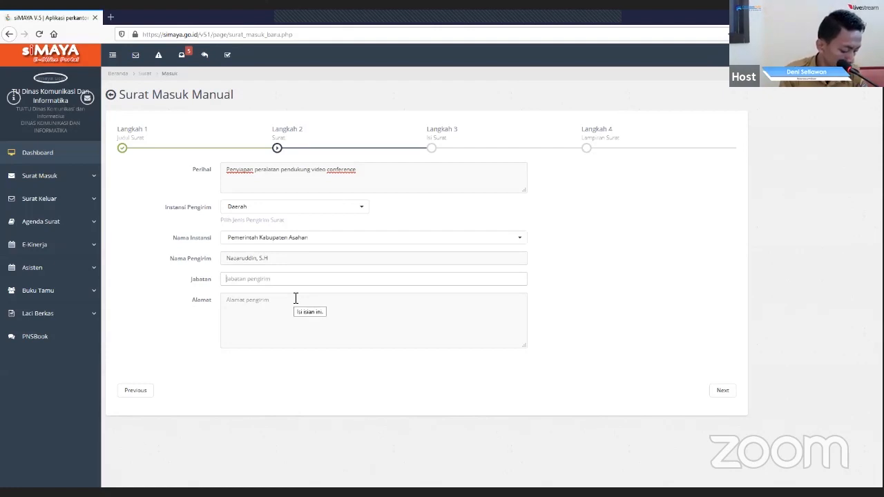
{"action": "type", "text": "Kepala"}
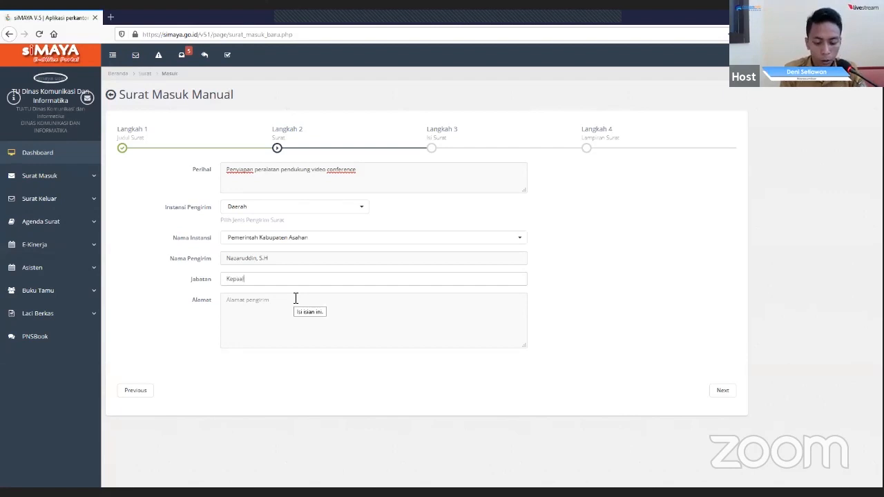
{"action": "key", "text": "BackSpace"}
{"action": "key", "text": "BackSpace"}
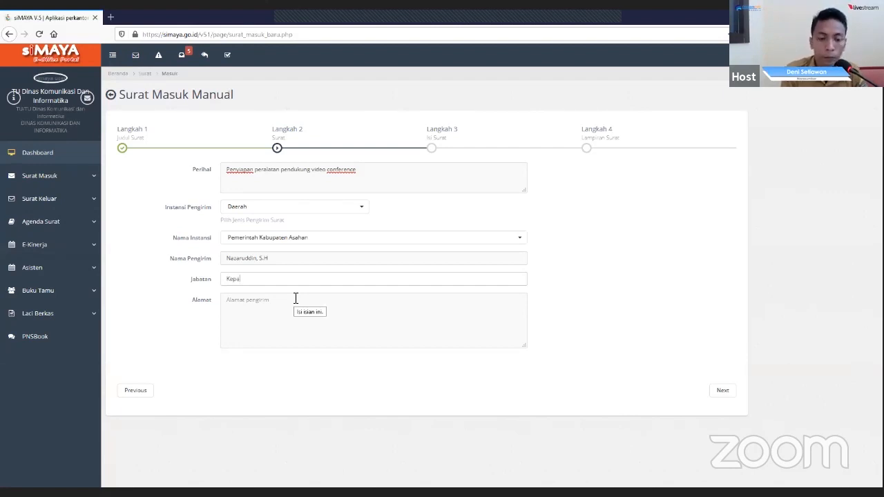
{"action": "type", "text": "la Badan"}
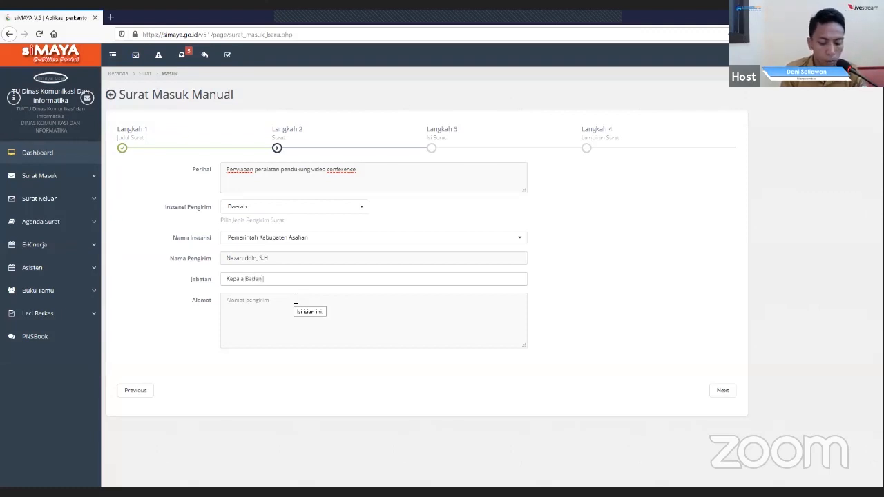
{"action": "type", "text": " Kepe"}
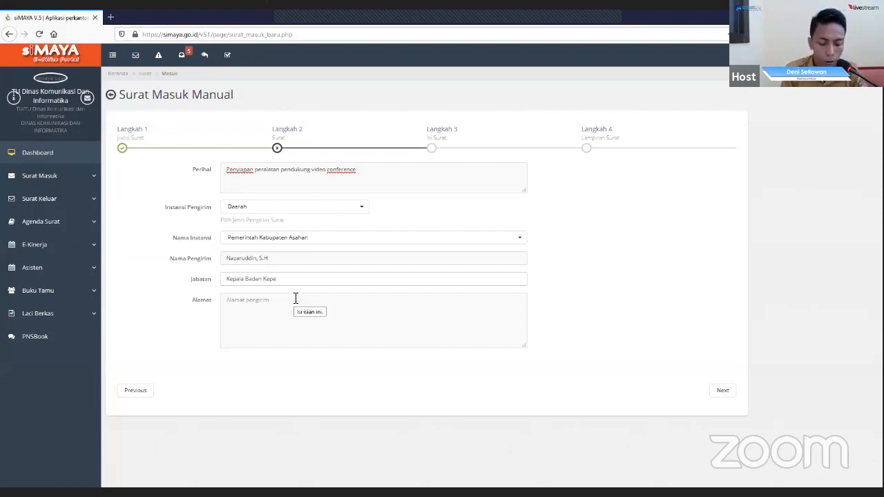
{"action": "type", "text": "gawaian"}
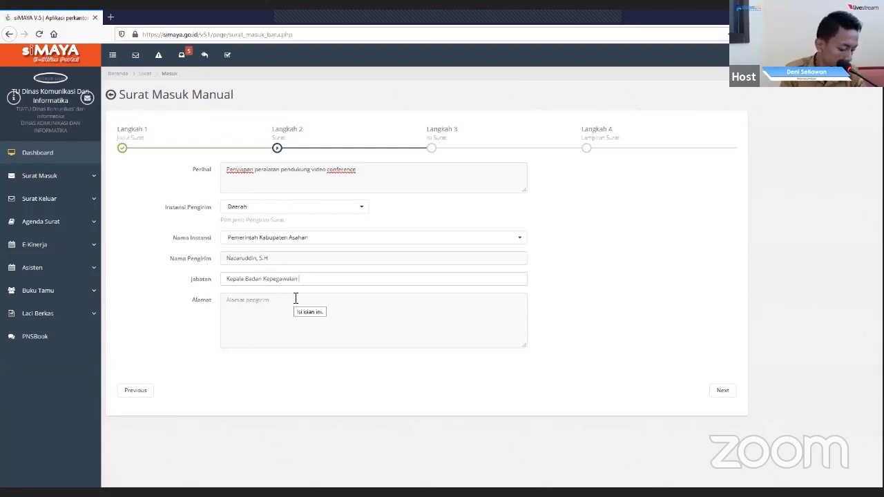
{"action": "type", "text": " Daera"}
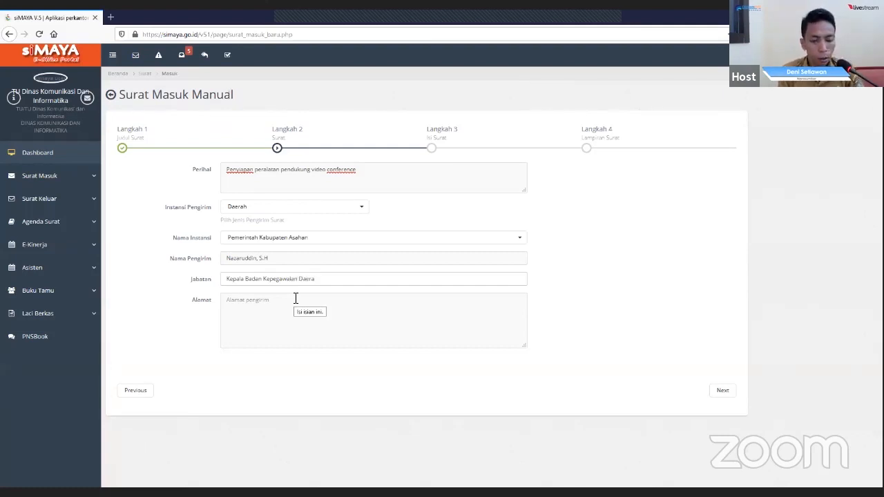
{"action": "type", "text": "h"}
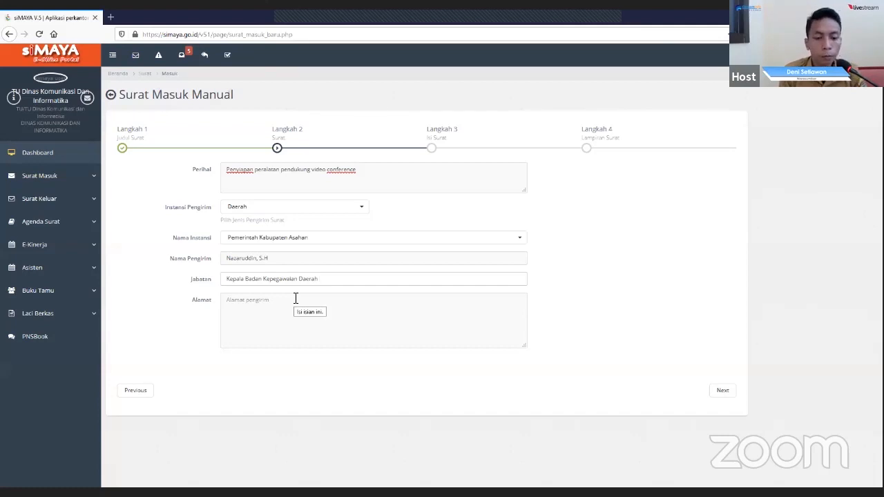
{"action": "type", "text": " Kab"}
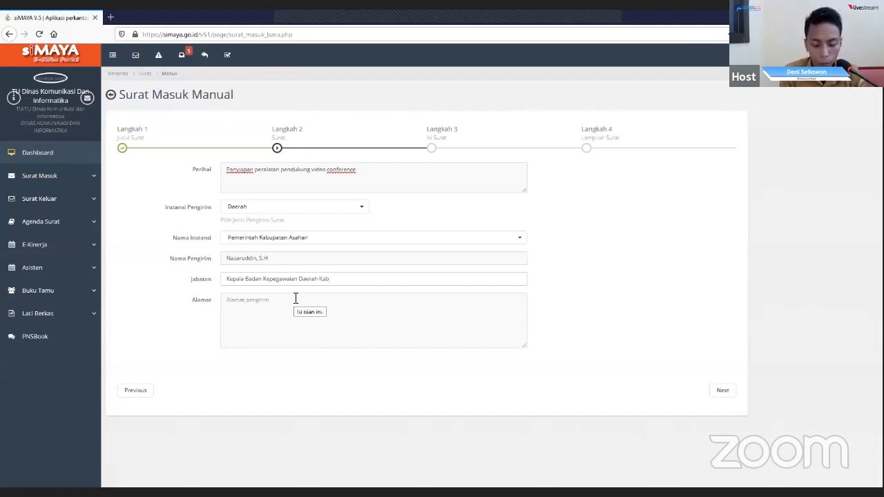
{"action": "type", "text": ". Asahan"}
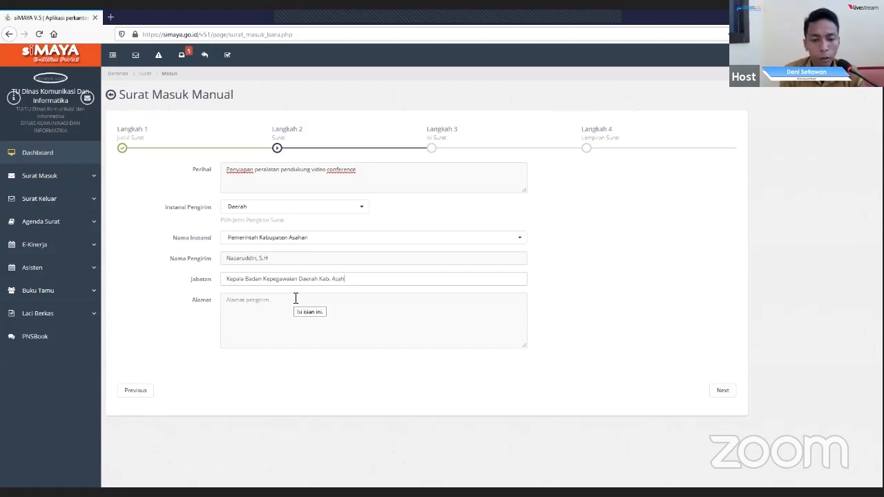
- Enter the sender's street address and town in Alamat and continue to Langkah 3 of the form
{"action": "left_click", "coordinate": [277, 303]}
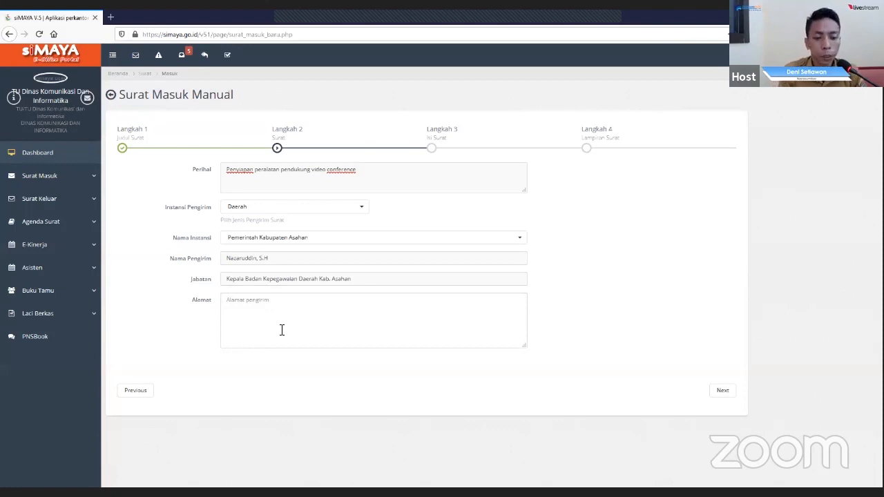
{"action": "type", "text": "jalan"}
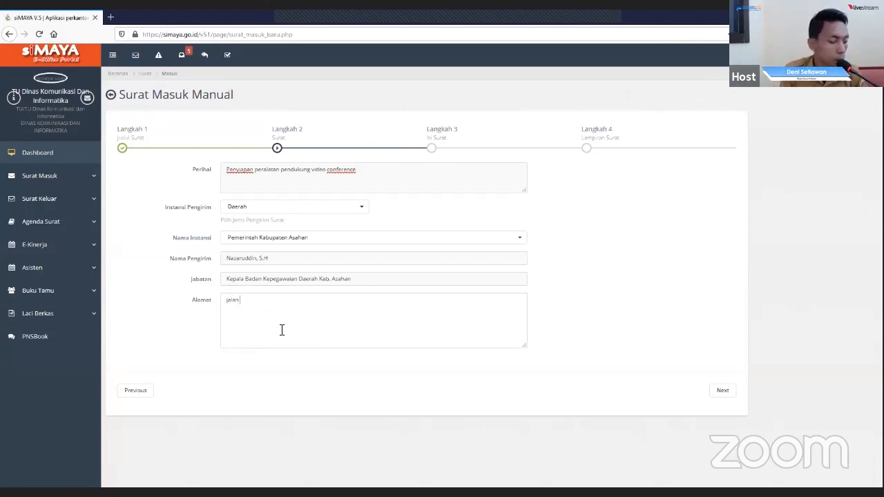
{"action": "type", "text": " jenderal sudirman"}
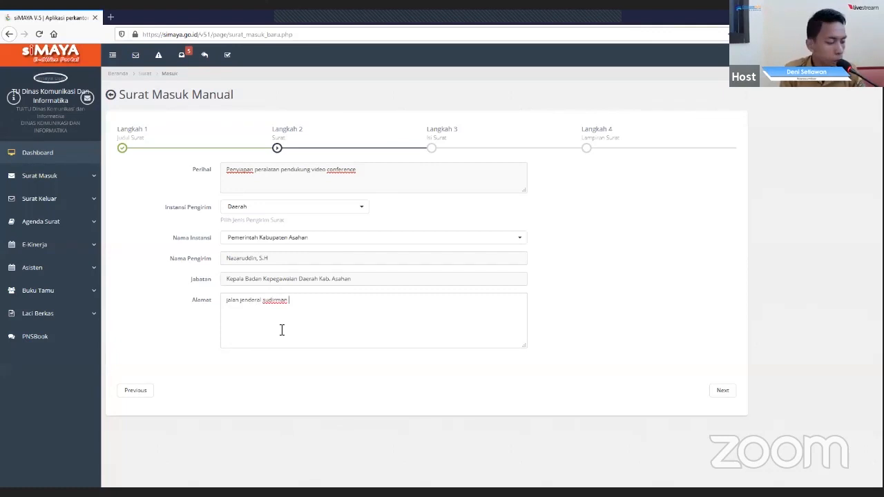
{"action": "type", "text": " Kisaran"}
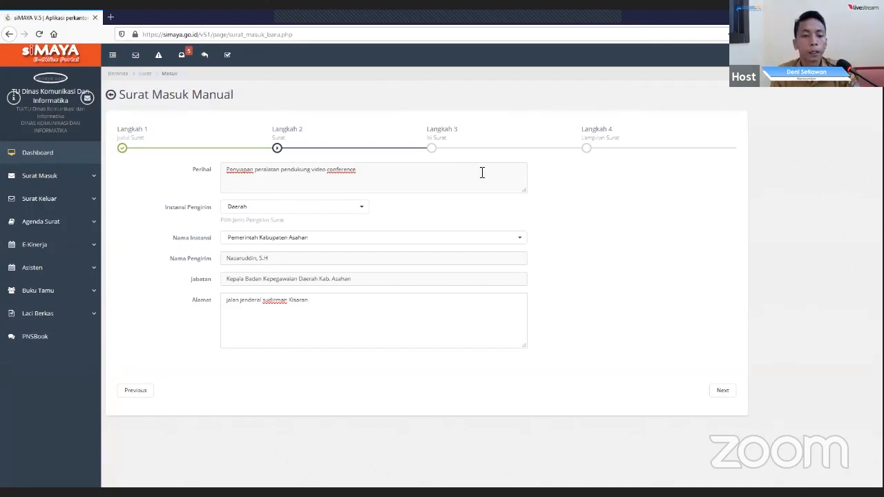
{"action": "left_click", "coordinate": [721, 391]}
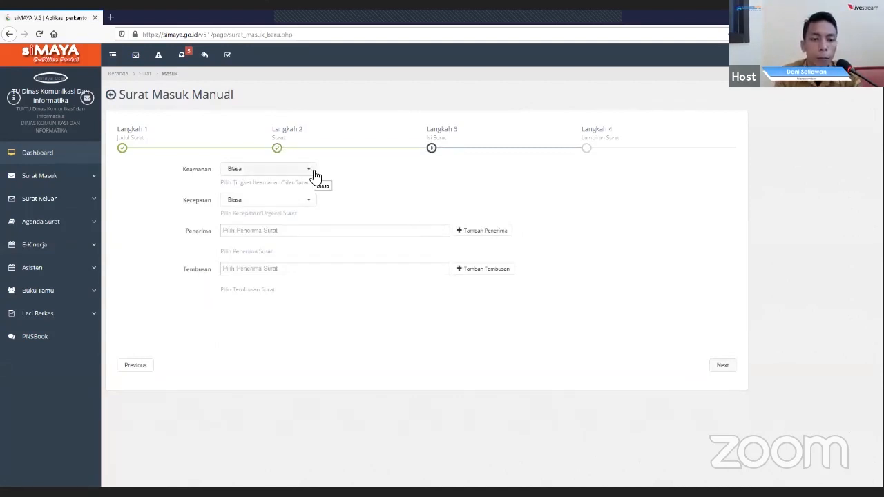
- Check the options offered for the letter's security level (Keamanan) and urgency (Kecepatan)
{"action": "left_click", "coordinate": [307, 177]}
{"action": "left_click", "coordinate": [306, 177]}
{"action": "left_click", "coordinate": [308, 205]}
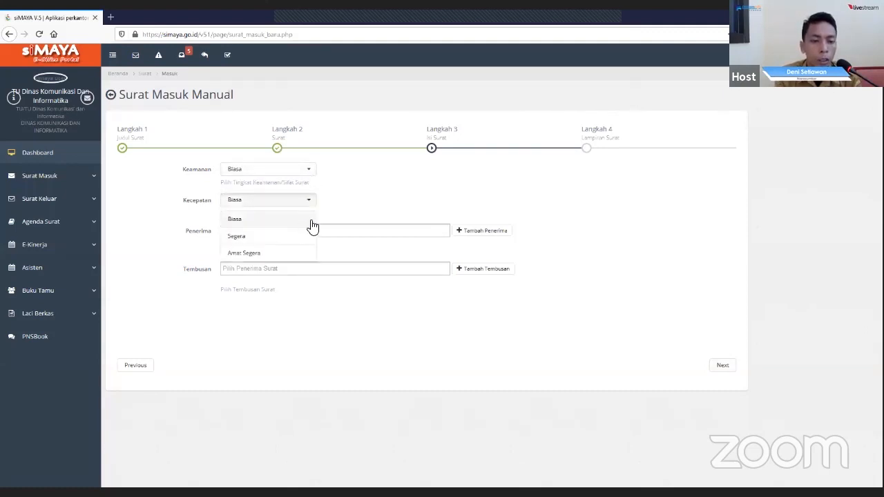
{"action": "left_click", "coordinate": [330, 202]}
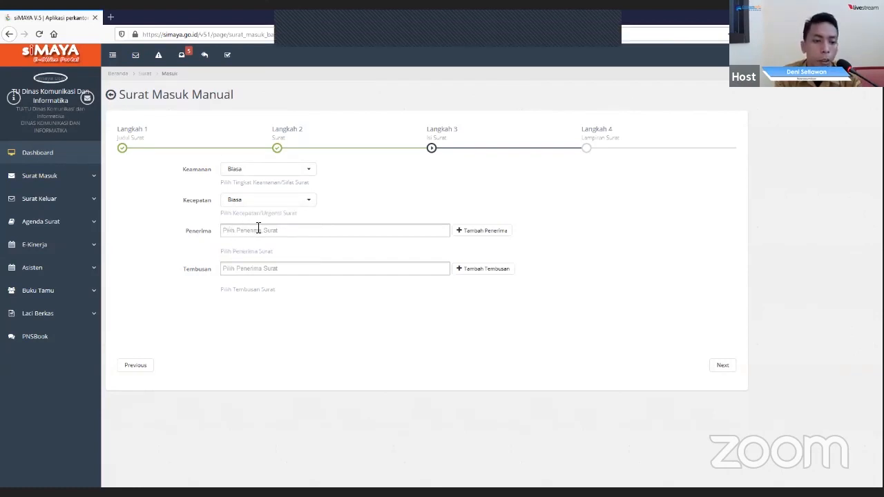
- Choose the Kepala Dinas Komunikasi dan Informatika as the letter's recipient (Penerima) and continue to Langkah 4
{"action": "left_click", "coordinate": [282, 231]}
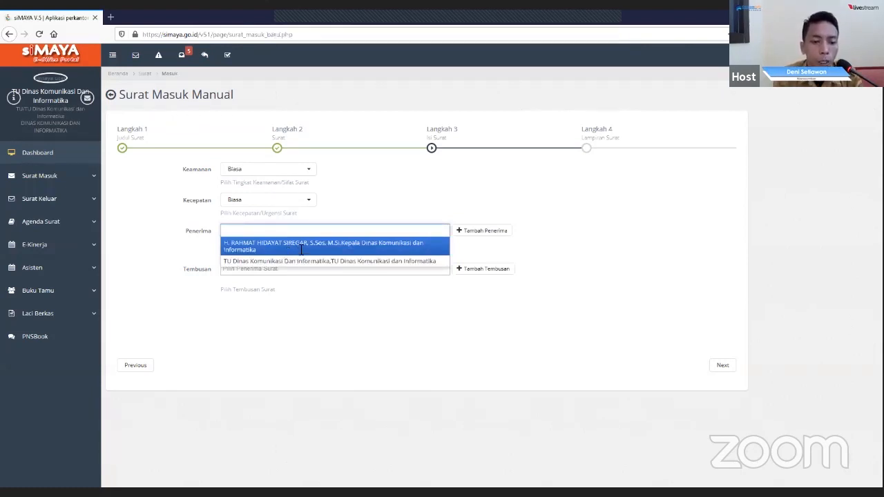
{"action": "left_click", "coordinate": [299, 247]}
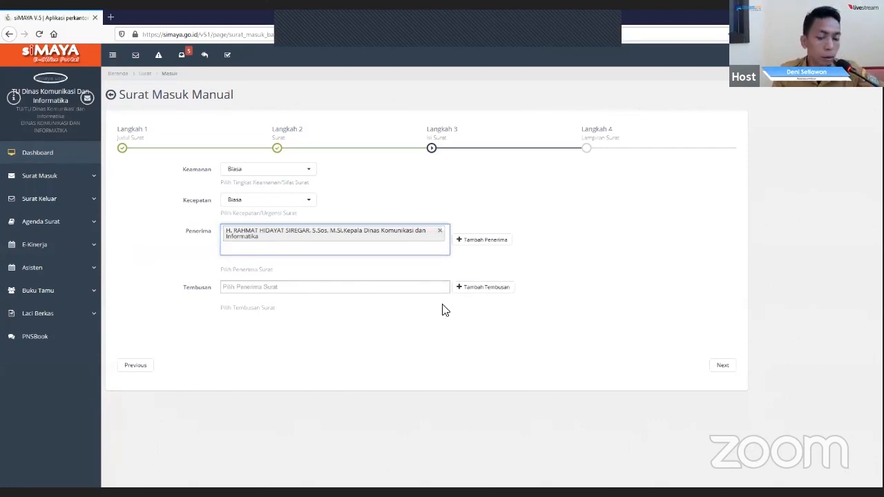
{"action": "left_click", "coordinate": [722, 366]}
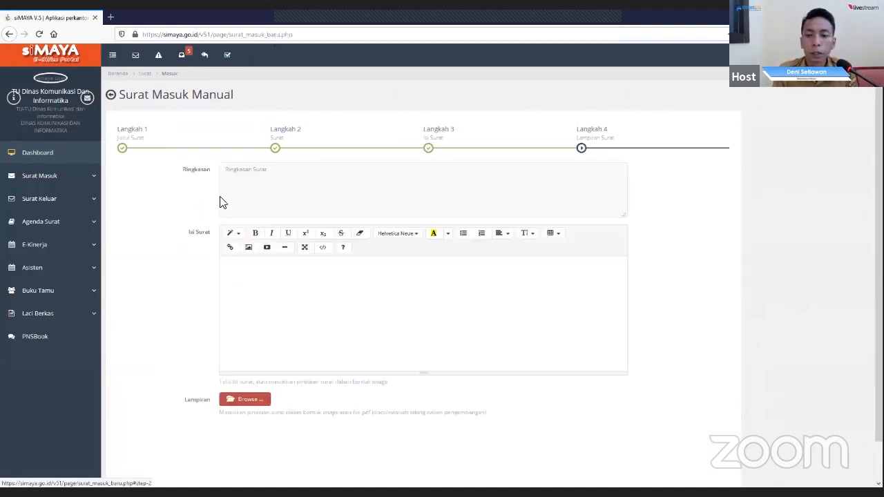
- Fill in the letter's summary (Ringkasan) as "Penyiapan peralatan pendukung video conference di ruang video conference kantor Bupati Asahan"
{"action": "left_click", "coordinate": [276, 174]}
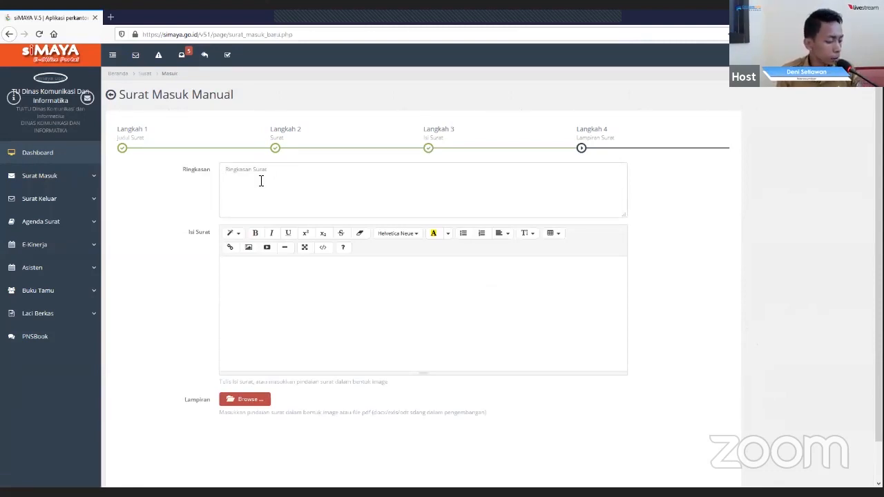
{"action": "type", "text": "P"}
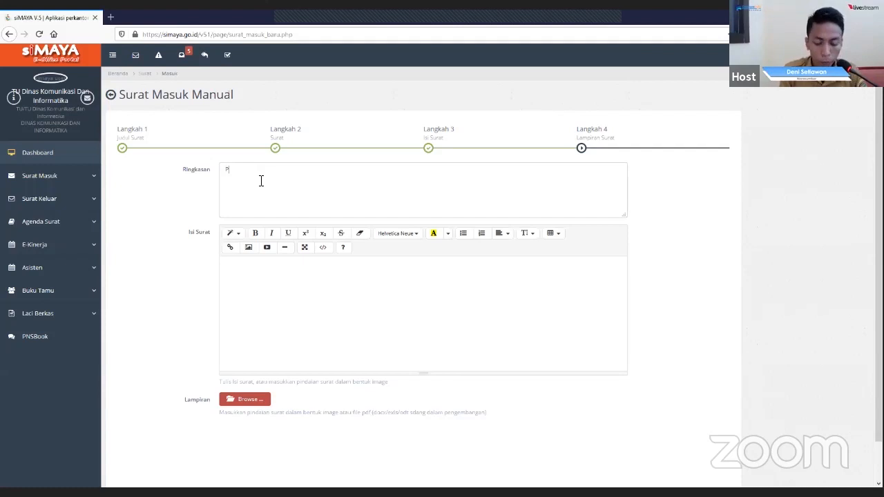
{"action": "type", "text": "enya"}
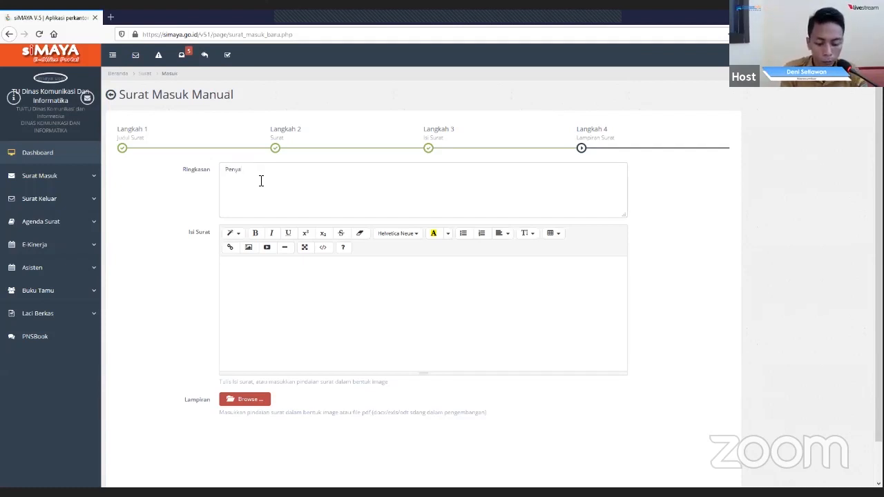
{"action": "key", "text": "BackSpace"}
{"action": "type", "text": "iapan"}
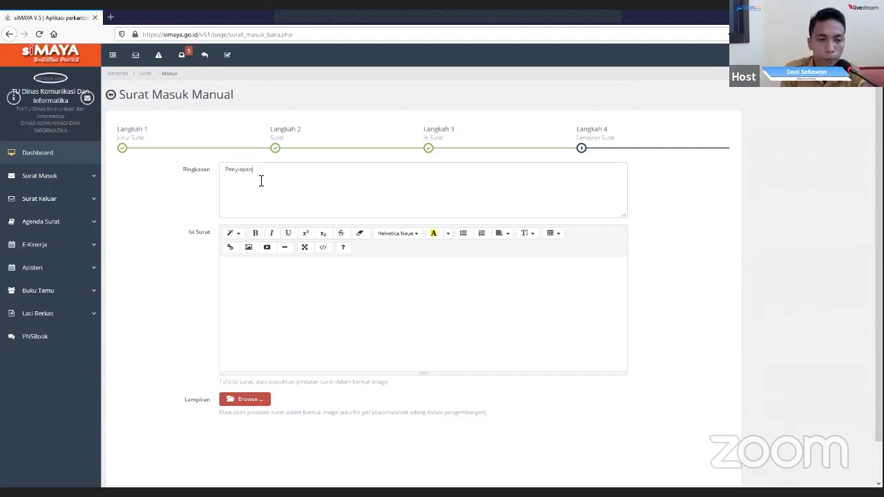
{"action": "type", "text": " peralatan"}
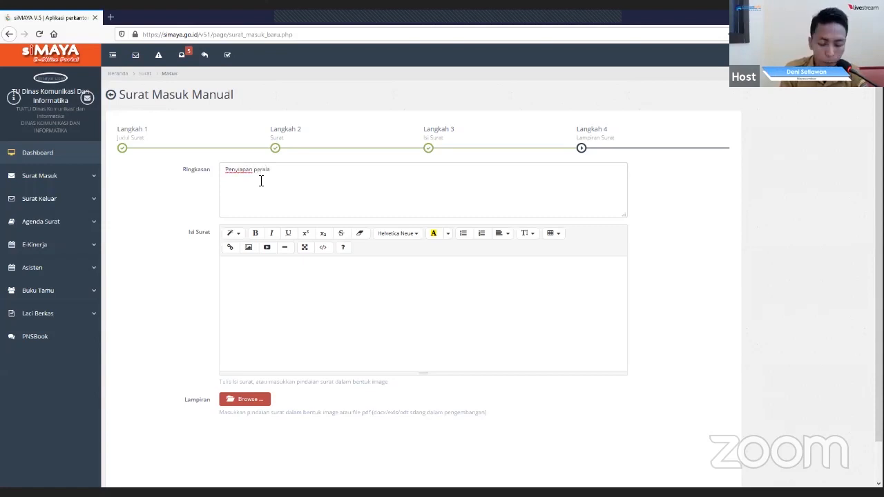
{"action": "type", "text": " pendukung video conferenc"}
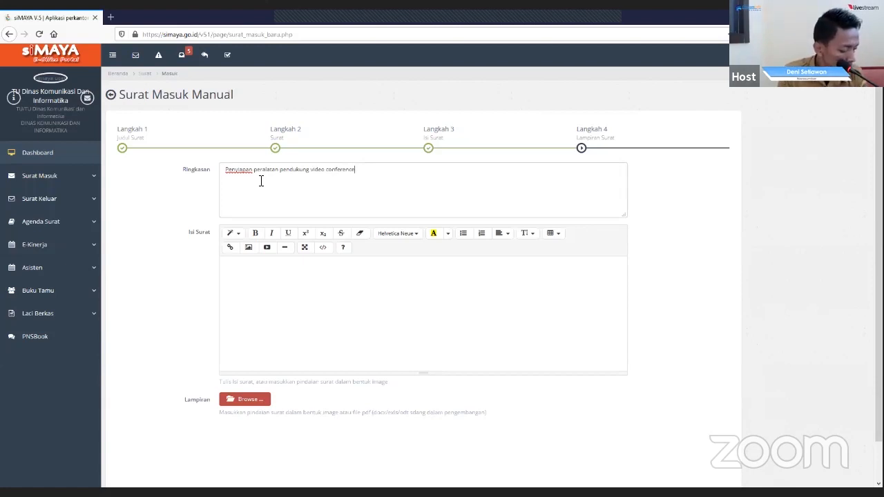
{"action": "type", "text": "e"}
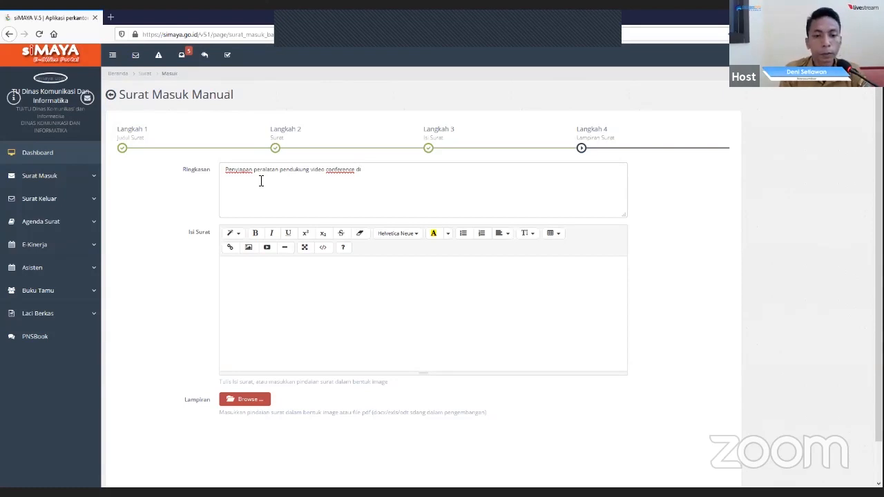
{"action": "type", "text": "ruang"}
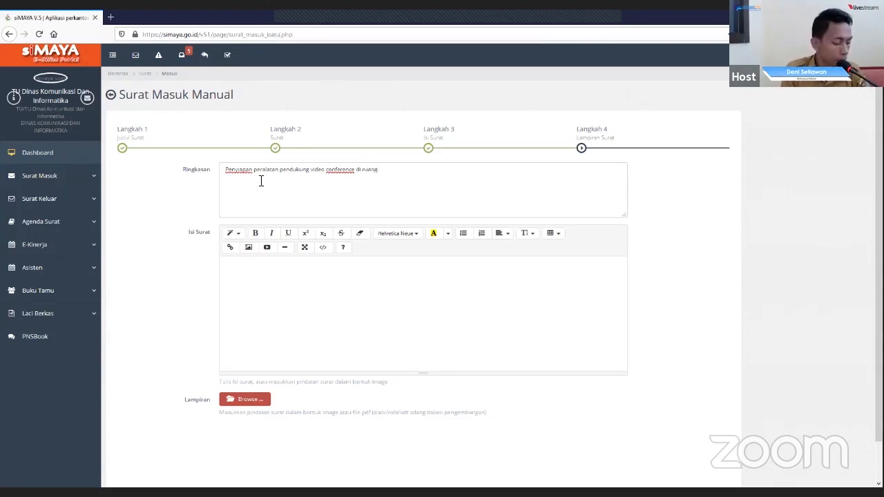
{"action": "type", "text": " vidaeo"}
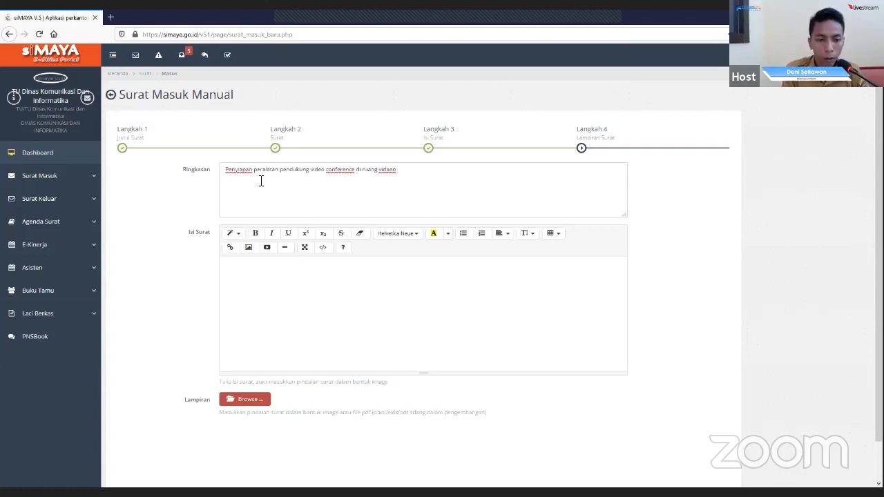
{"action": "key", "text": "BackSpace"}
{"action": "key", "text": "BackSpace"}
{"action": "key", "text": "BackSpace"}
{"action": "key", "text": "BackSpace"}
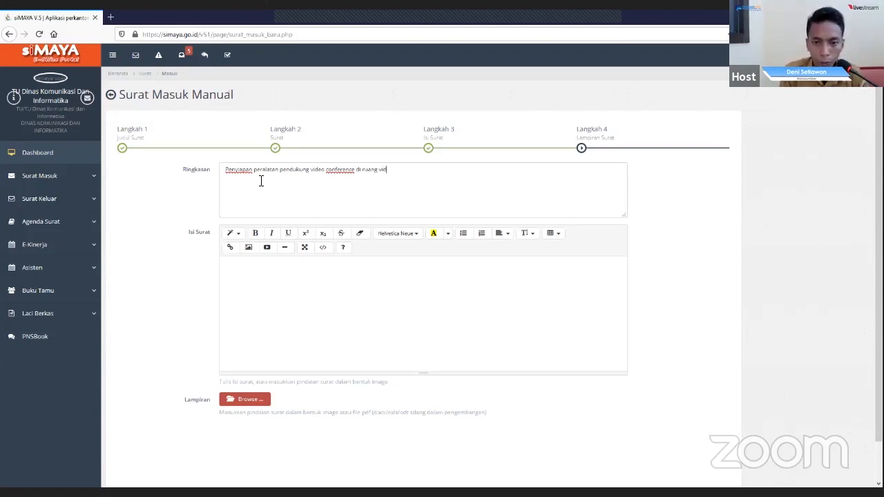
{"action": "type", "text": "eo conference"}
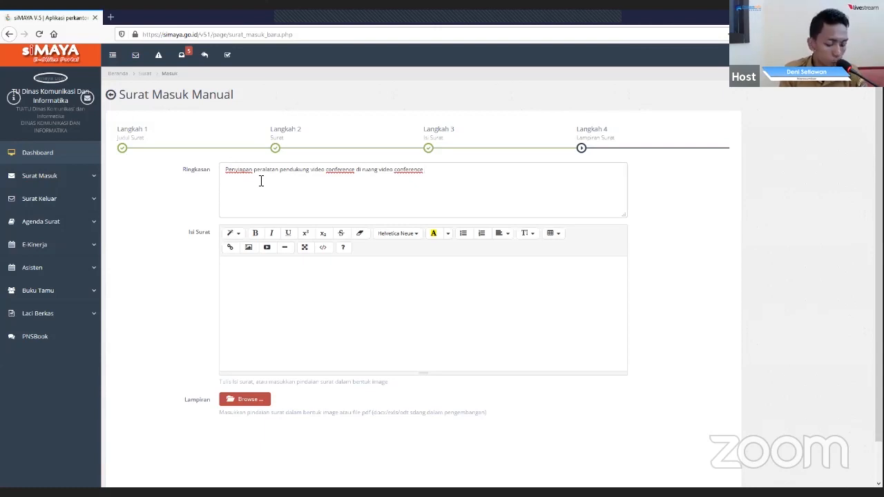
{"action": "type", "text": " kantor Bupati"}
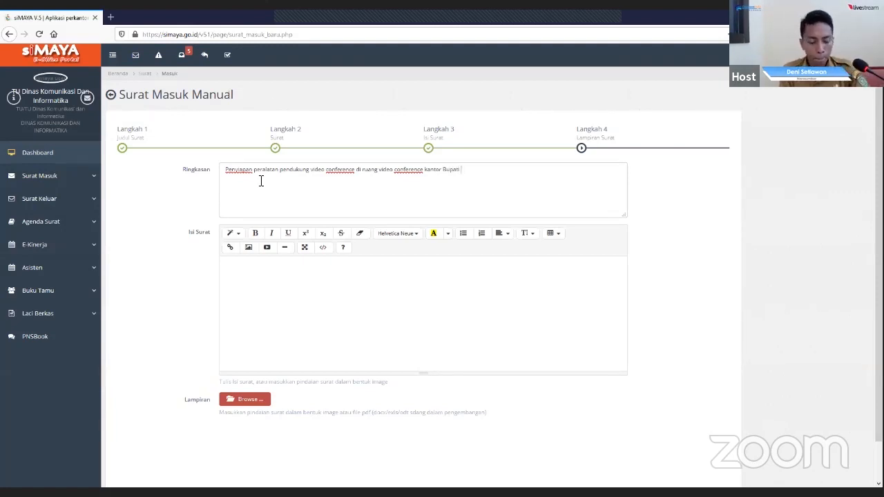
{"action": "type", "text": "Asahan"}
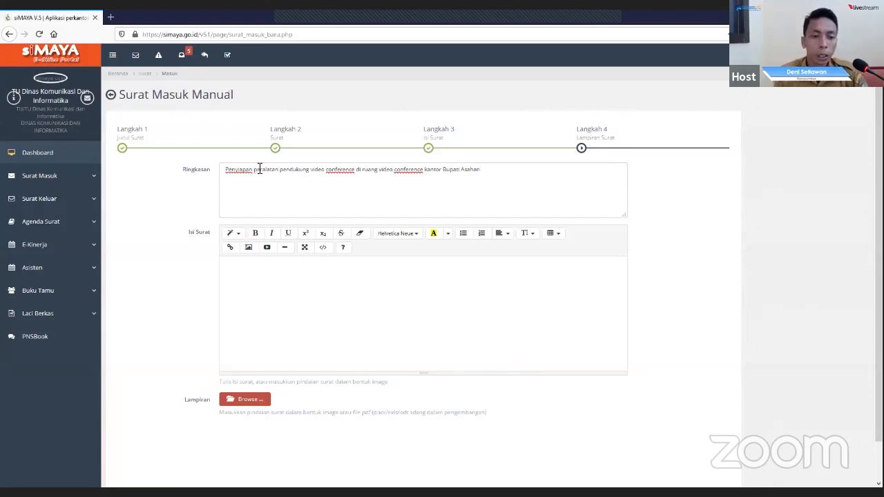
- Begin the letter's body text (Isi Surat) with "Kami sampaikan kepada saudara"
{"action": "left_click", "coordinate": [257, 266]}
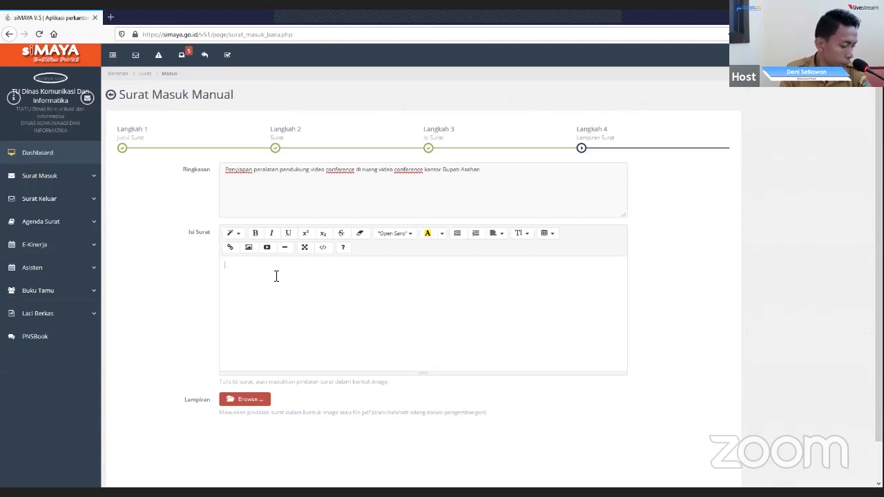
{"action": "type", "text": "Kami"}
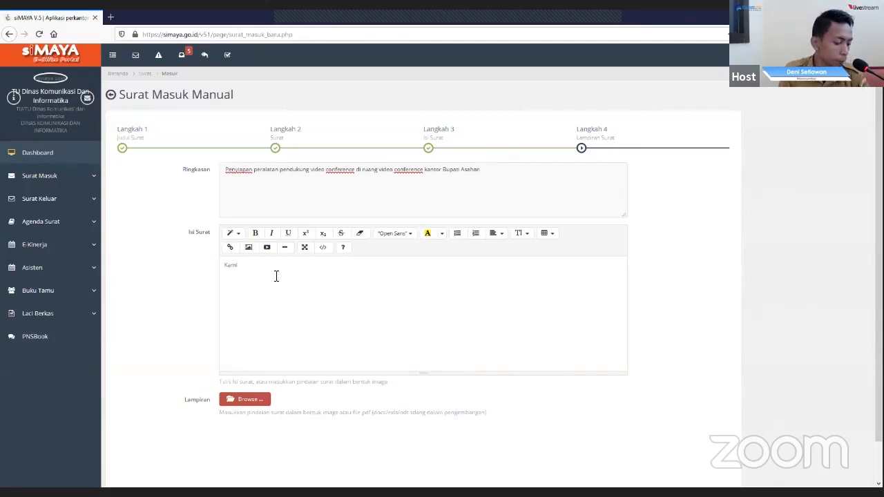
{"action": "type", "text": "sampaikan"}
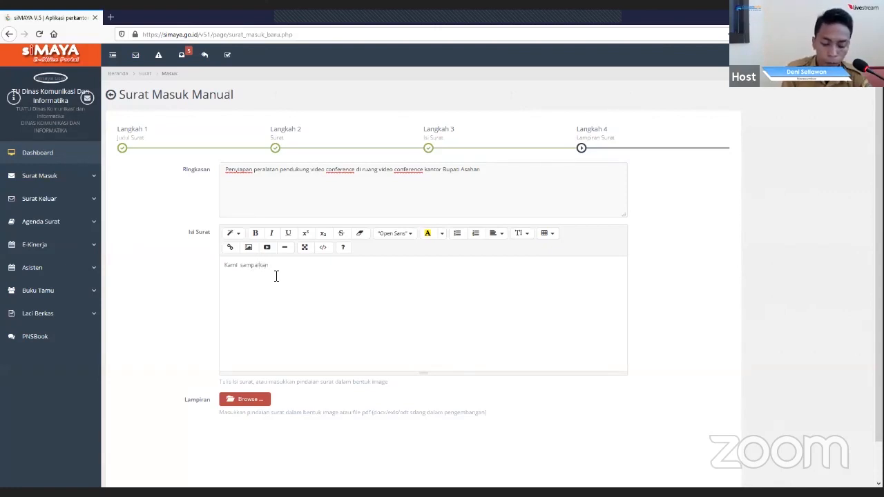
{"action": "type", "text": " kep"}
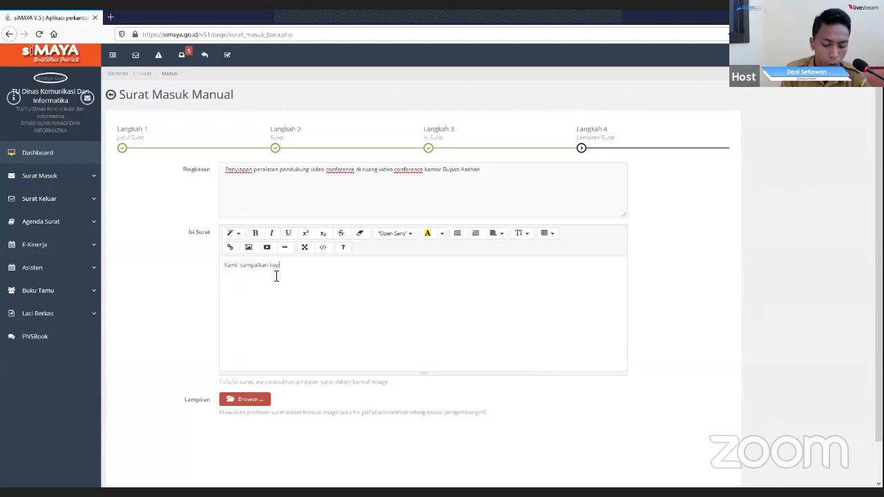
{"action": "type", "text": "ada"}
{"action": "key", "text": "BackSpace"}
{"action": "key", "text": "BackSpace"}
{"action": "type", "text": "a"}
{"action": "key", "text": "BackSpace"}
{"action": "key", "text": "BackSpace"}
{"action": "type", "text": "ada"}
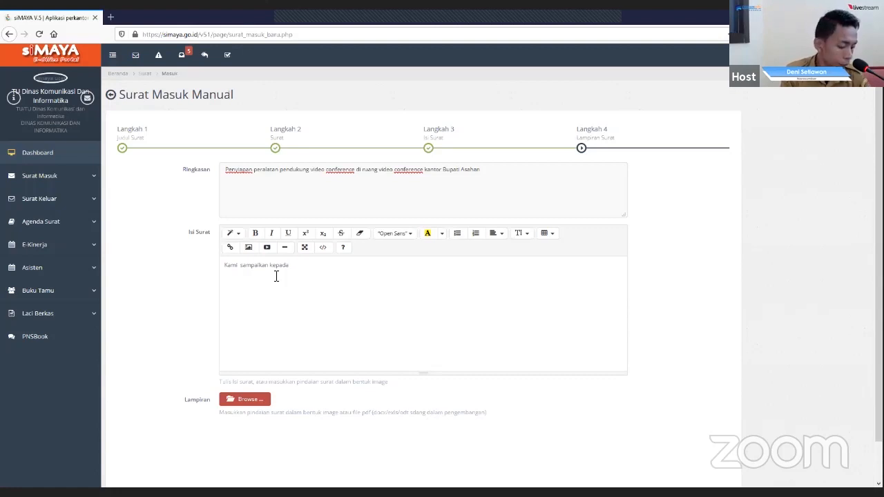
{"action": "type", "text": " saudara"}
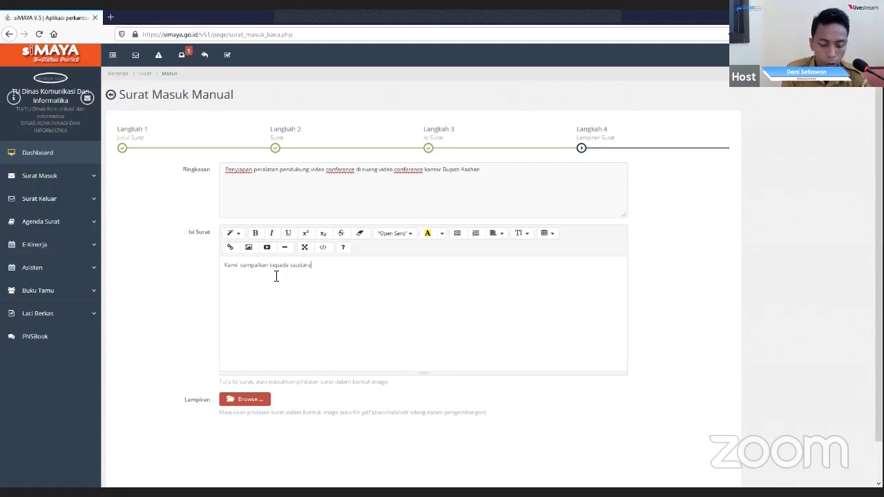
{"action": "type", "text": " pelaksanaan"}
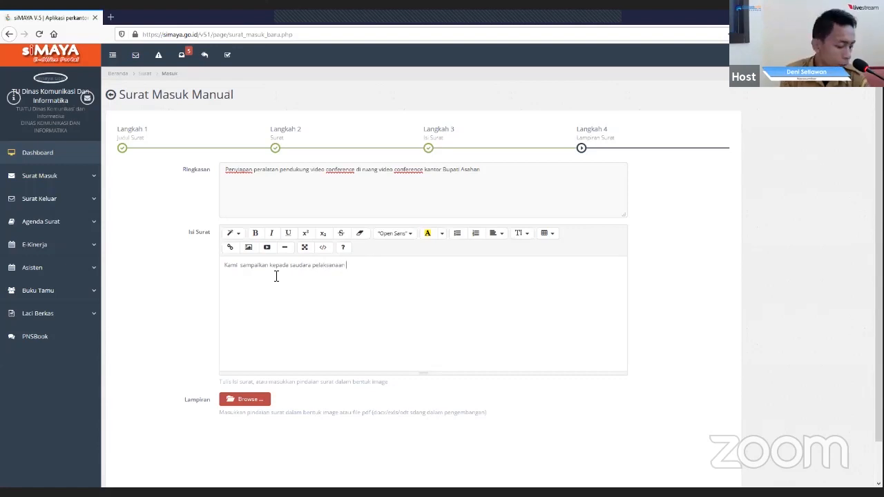
{"action": "type", "text": " Kamis"}
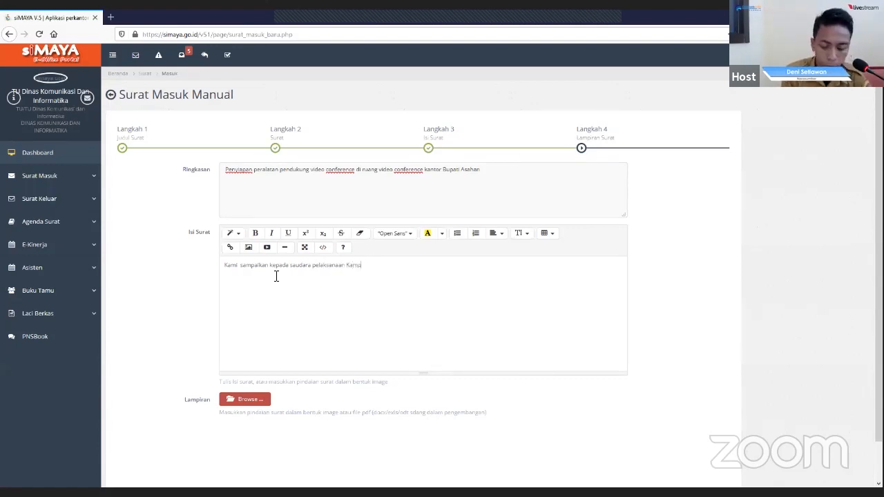
{"action": "type", "text": "nye"}
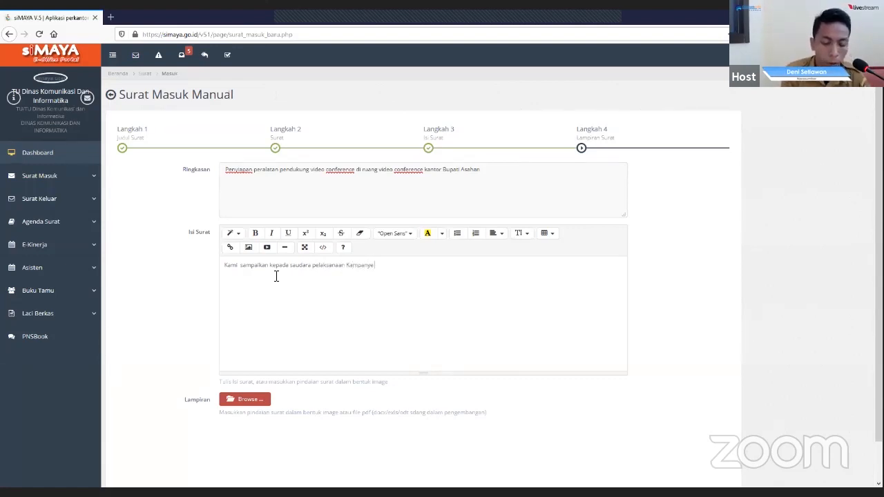
{"action": "type", "text": " Virtual"}
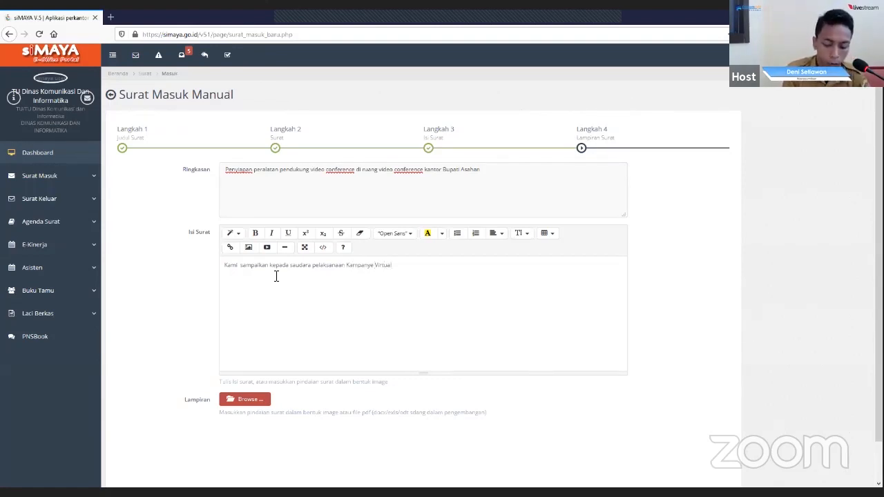
{"action": "type", "text": " Akan"}
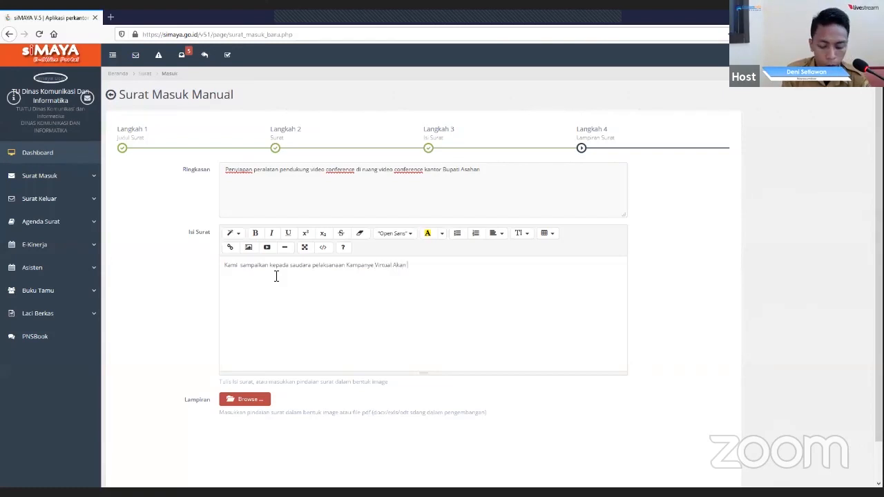
{"action": "type", "text": " dilakukan"}
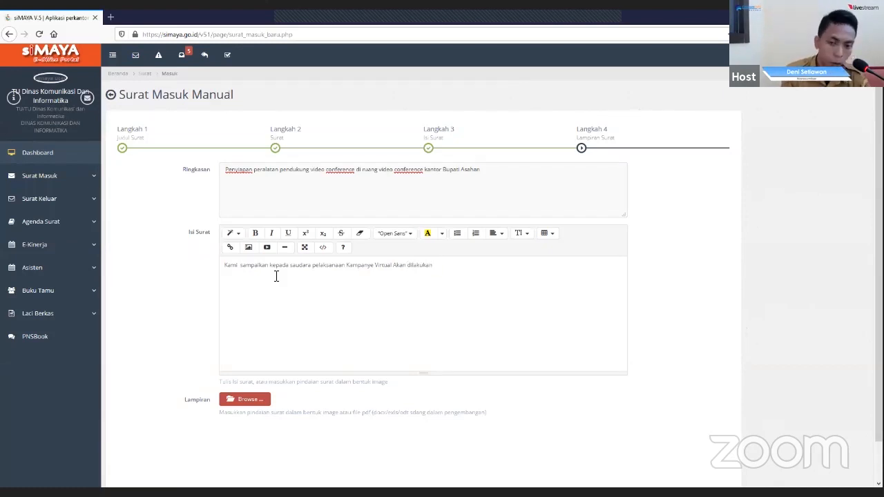
{"action": "type", "text": " me"}
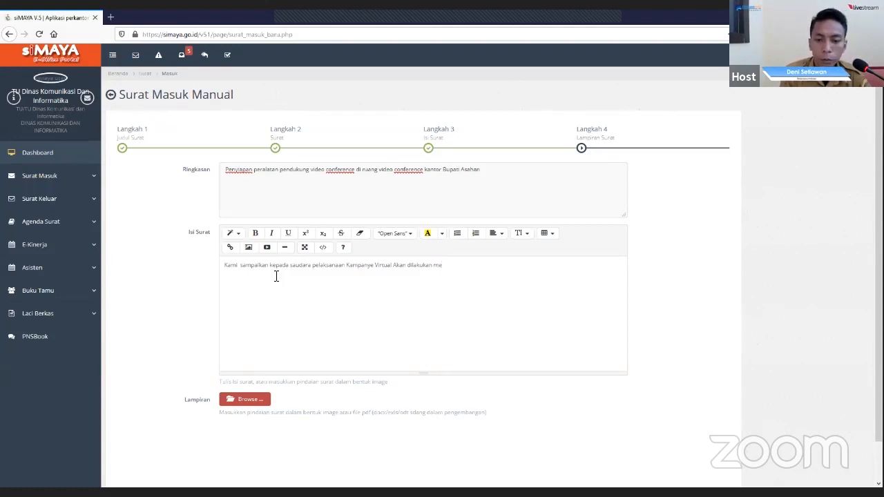
{"action": "type", "text": "lalui medo"}
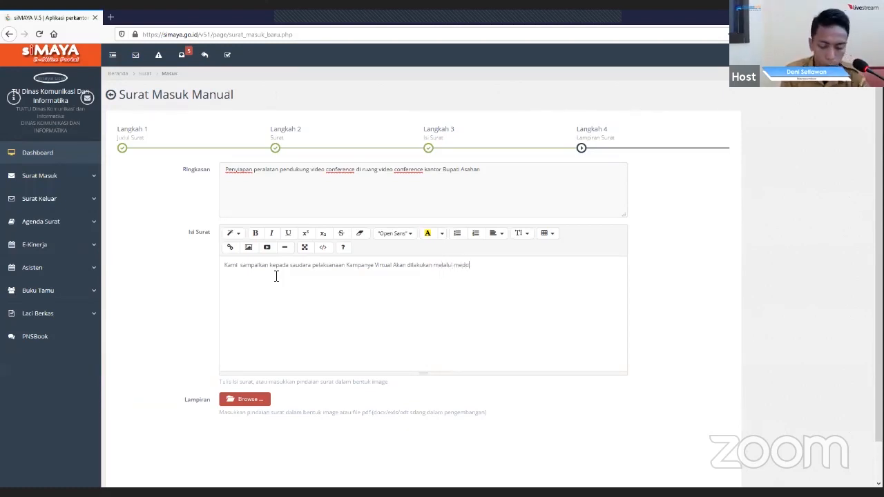
{"action": "key", "text": "BackSpace"}
{"action": "type", "text": "ia online"}
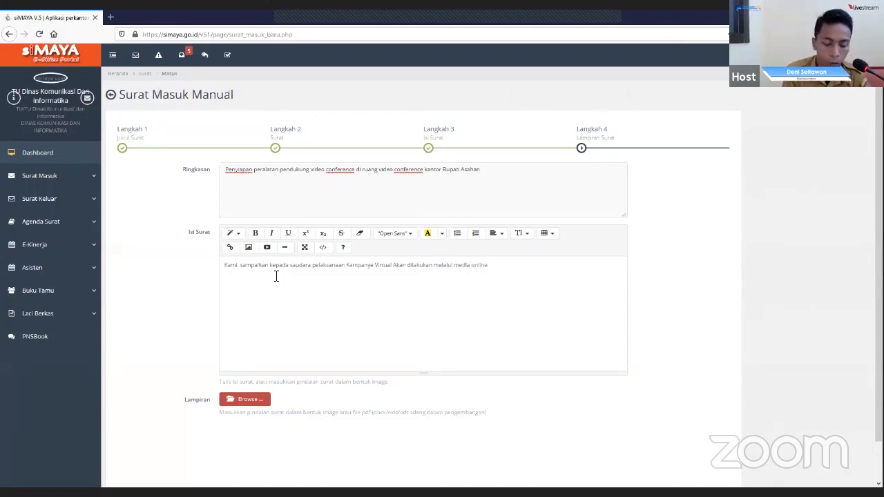
{"action": "type", "text": ", oleh karena itu"}
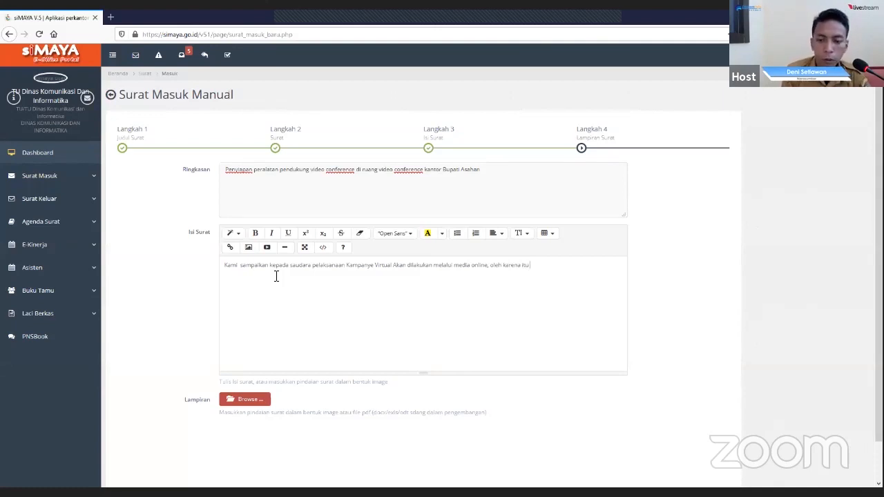
{"action": "type", "text": " demi "}
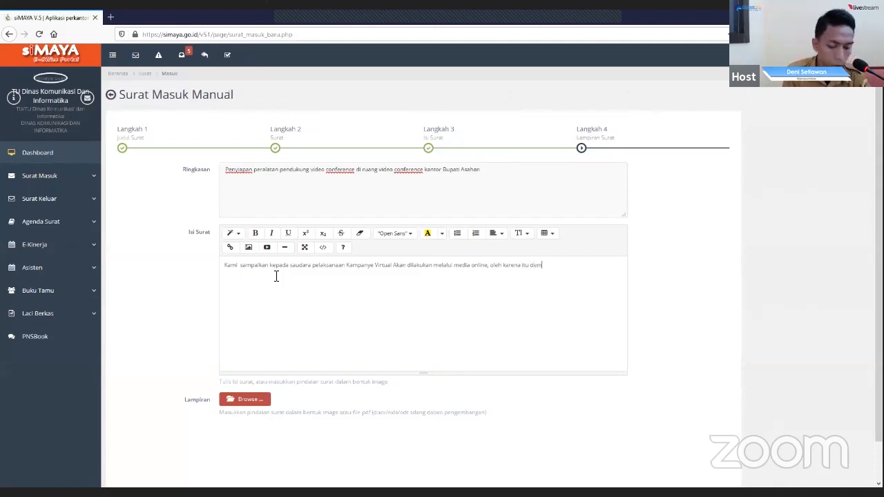
{"action": "type", "text": "kelancaran"}
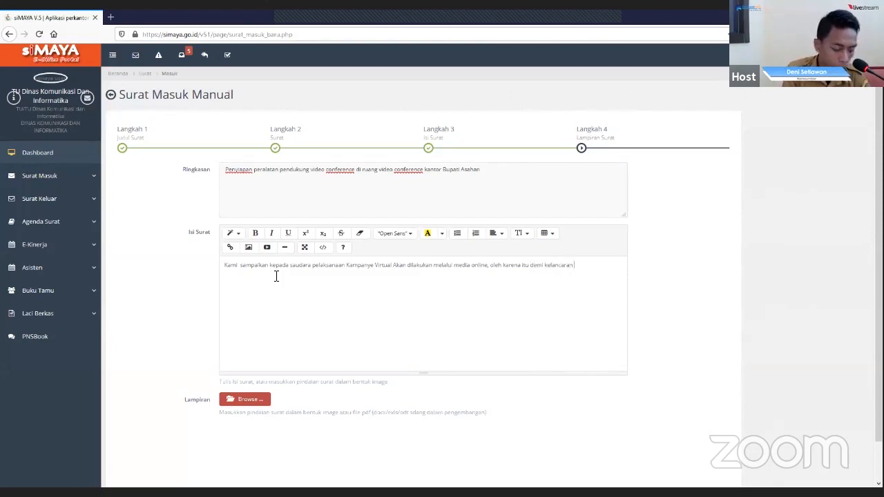
{"action": "type", "text": " pelaksanaannya "}
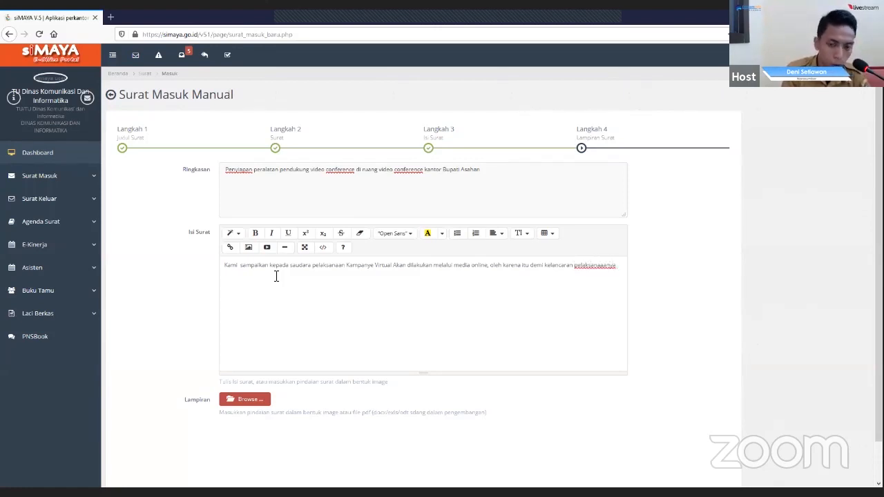
{"action": "type", "text": "kami"}
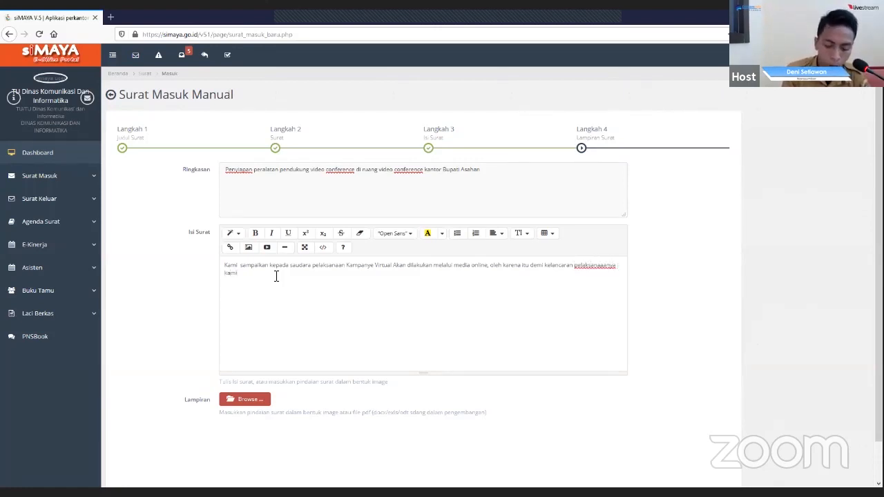
{"action": "type", "text": " berharp "}
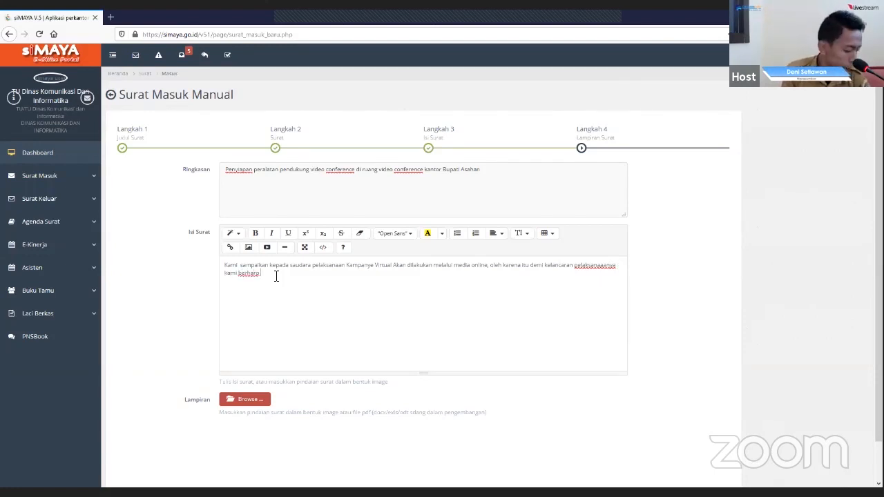
{"action": "type", "text": "saudara dapat mendukung"}
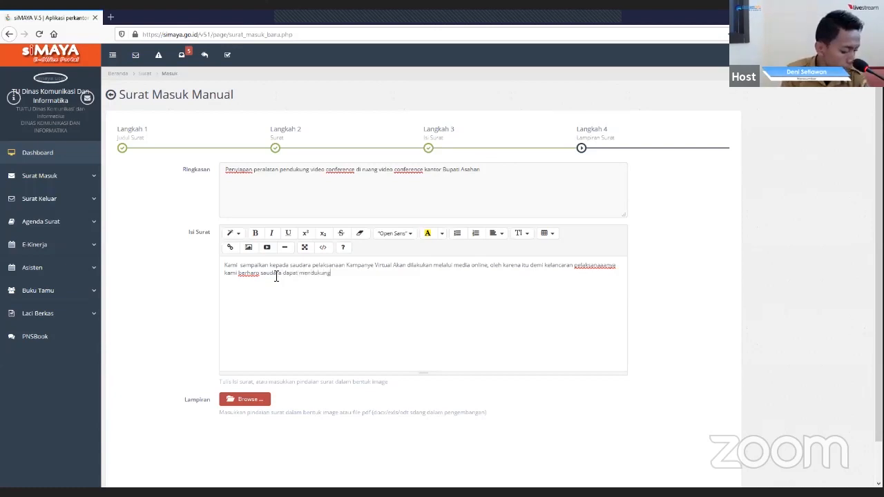
- Add the request "kami berharp saudara dapat mendukung acara dimaksud" to the Isi Surat sentence
{"action": "type", "text": "ac"}
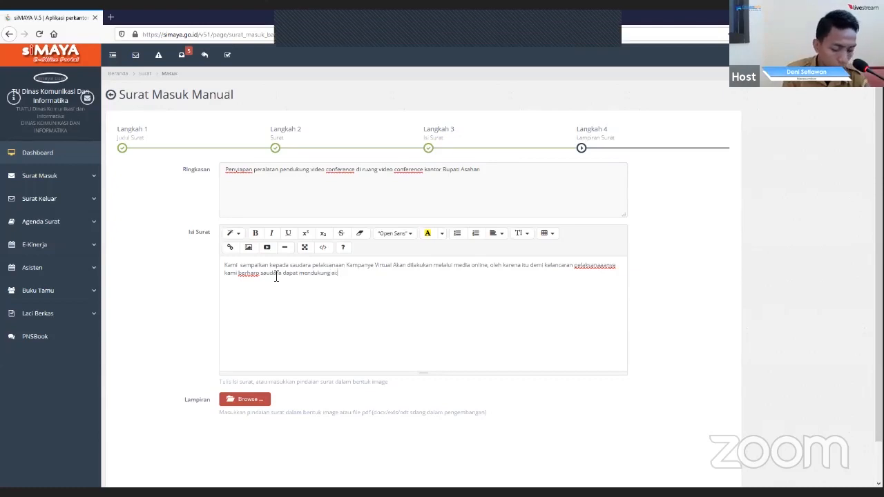
{"action": "type", "text": "ara dimaksud"}
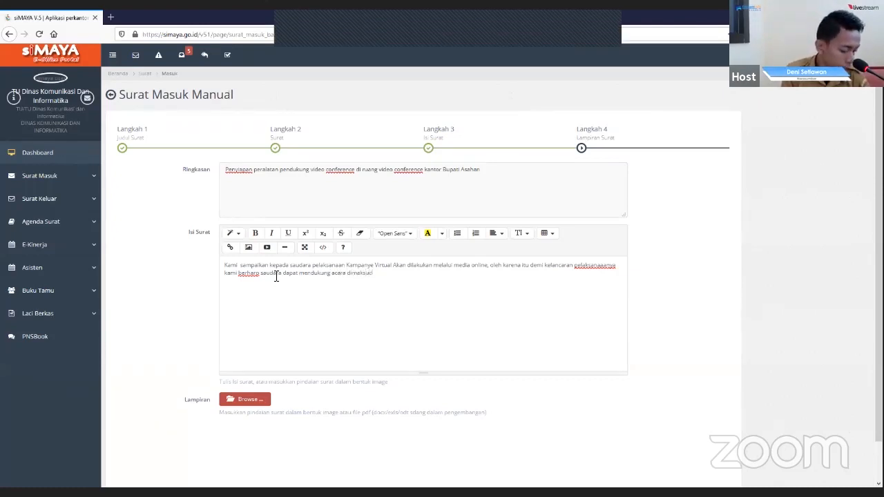
{"action": "type", "text": " dengan"}
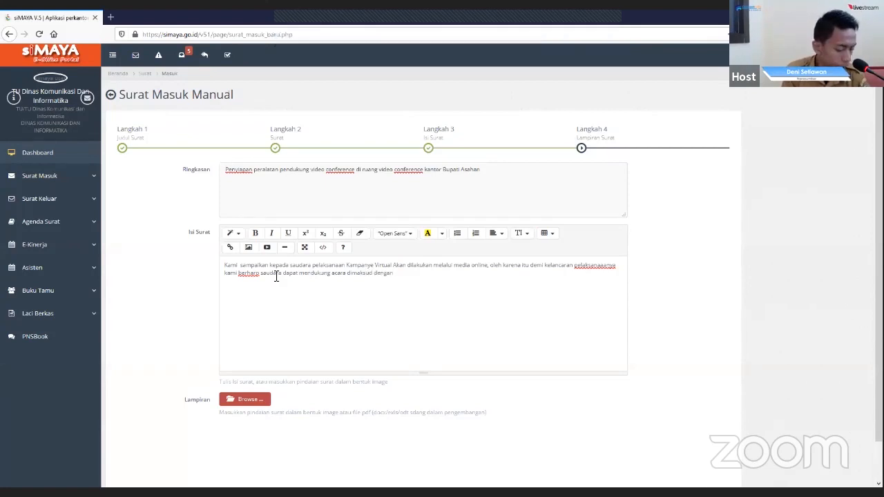
{"action": "type", "text": " memper"}
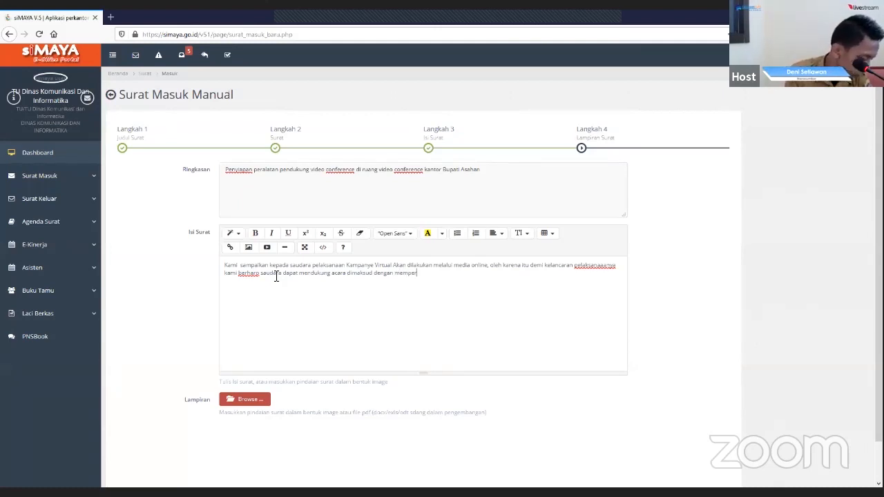
- Finish the Isi Surat paragraph with "dengan mempersiapkkan dan mempasilitasi kegiatan tersebut pada :"
{"action": "type", "text": "siapkkan d"}
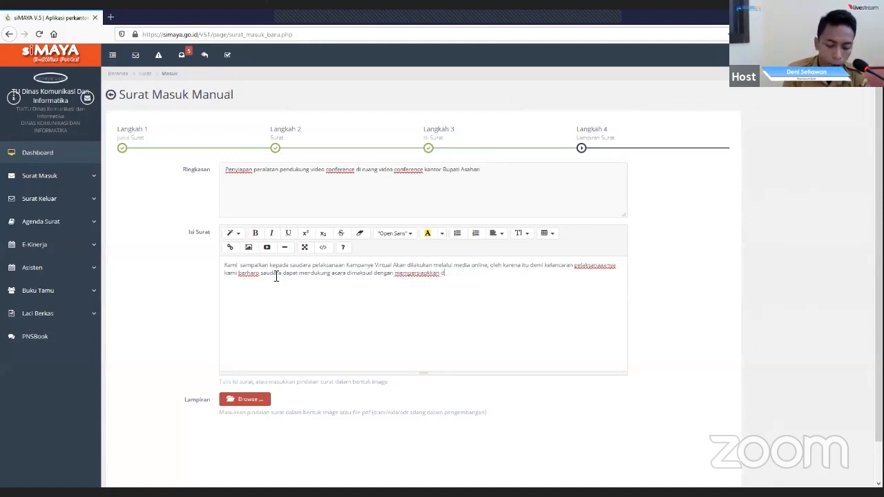
{"action": "type", "text": "an mempas"}
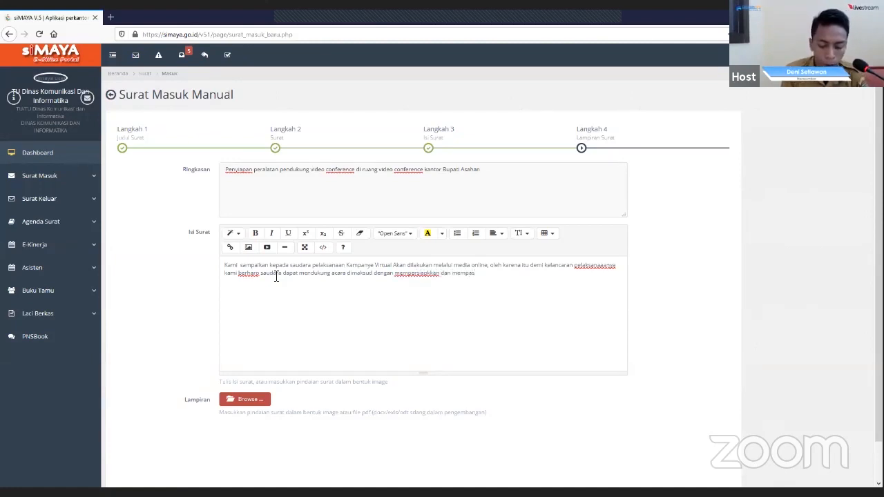
{"action": "type", "text": "ilitasi "}
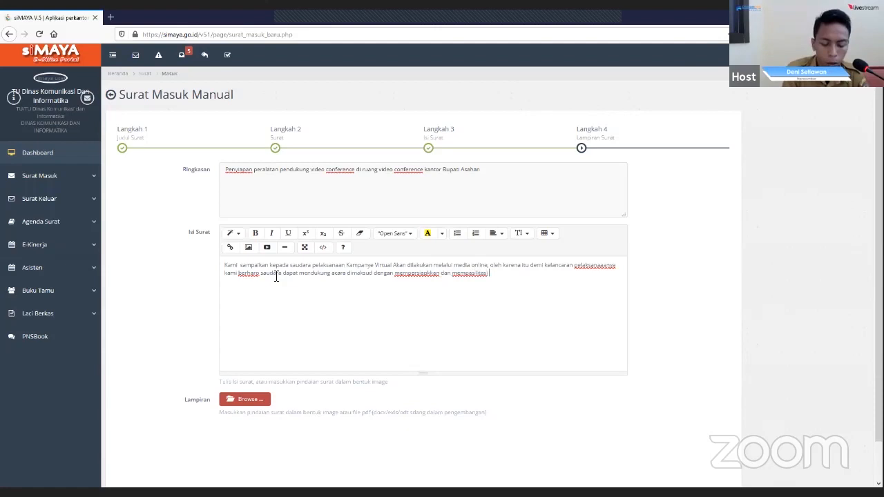
{"action": "type", "text": "kegia"}
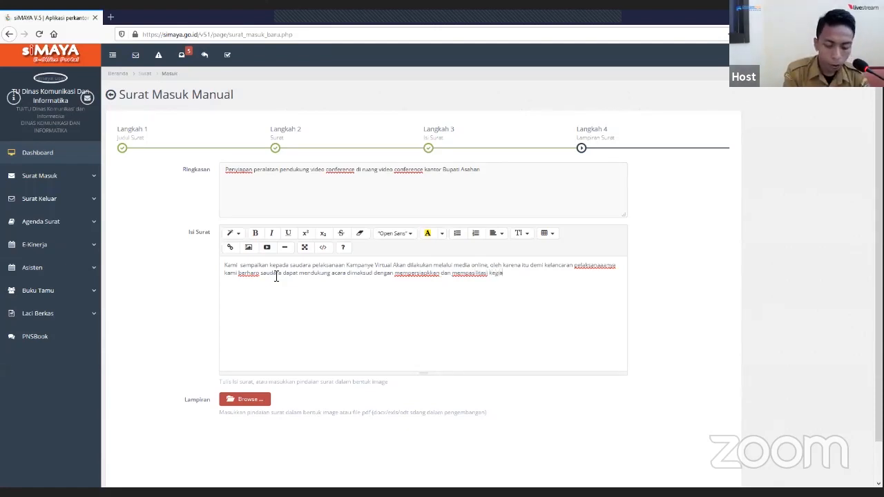
{"action": "type", "text": "tan terseb"}
{"action": "key", "text": "BackSpace"}
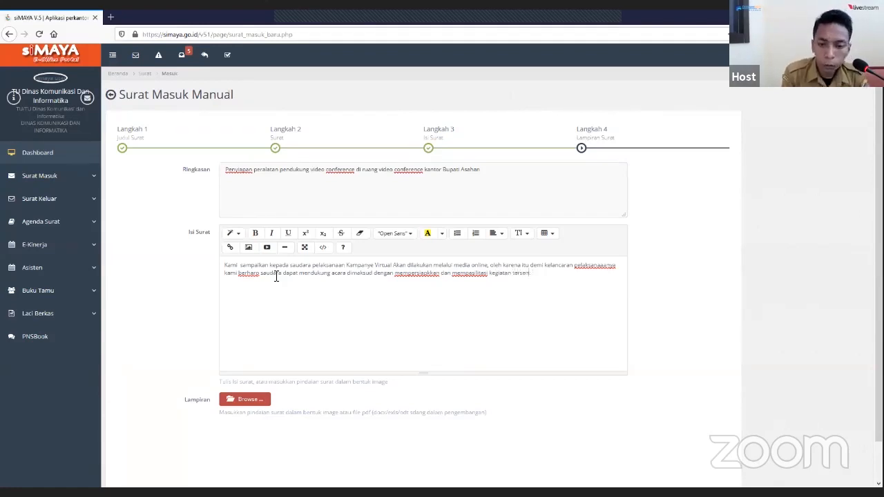
{"action": "type", "text": "but"}
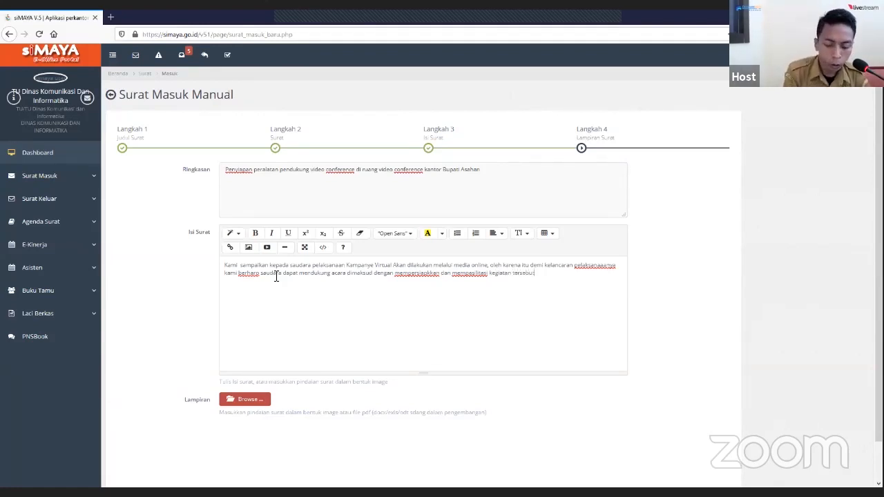
{"action": "type", "text": "ada "}
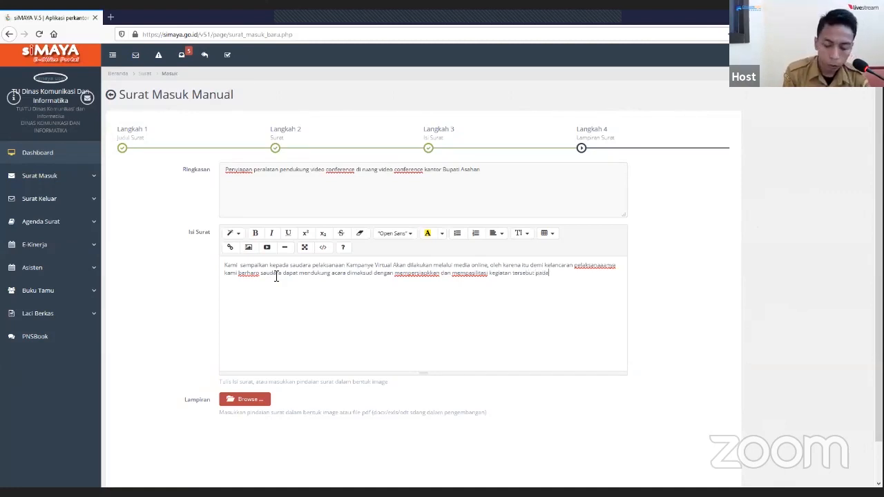
{"action": "type", "text": ":"}
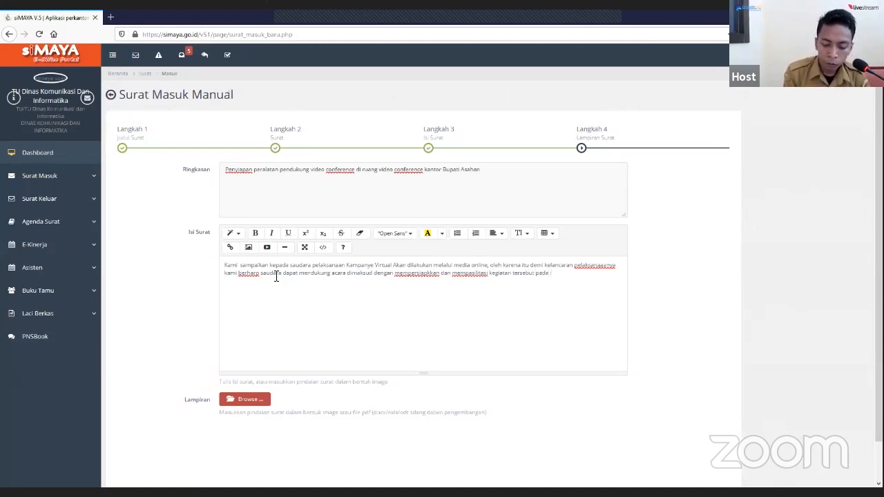
- Below the Isi Surat paragraph, add the line "Hari : Rabu" and a "Tanggal :" line dated in "Agustus 2020"
{"action": "key", "text": "Return"}
{"action": "type", "text": "Har"}
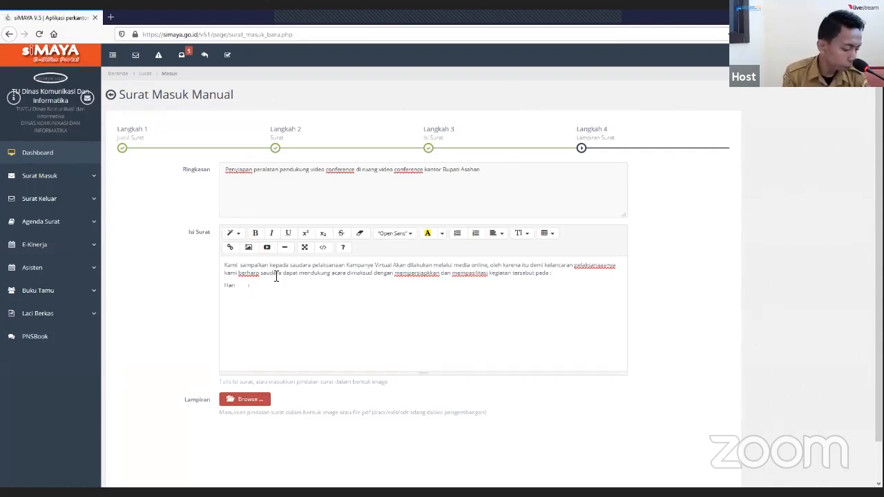
{"action": "type", "text": "i\t: Rabu "}
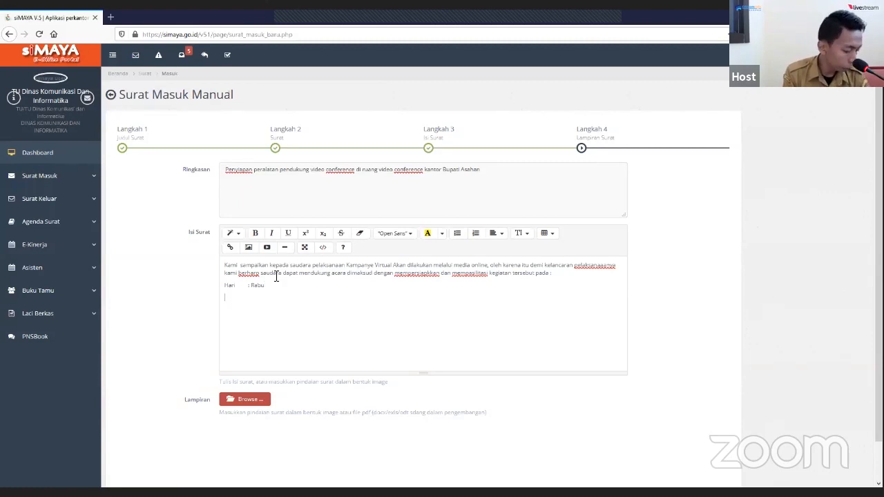
{"action": "type", "text": "Ta"}
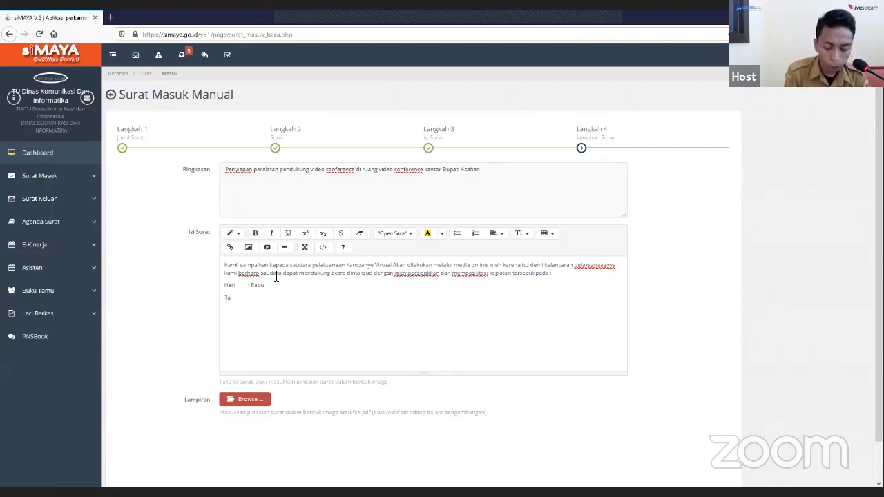
{"action": "type", "text": "nggal    "}
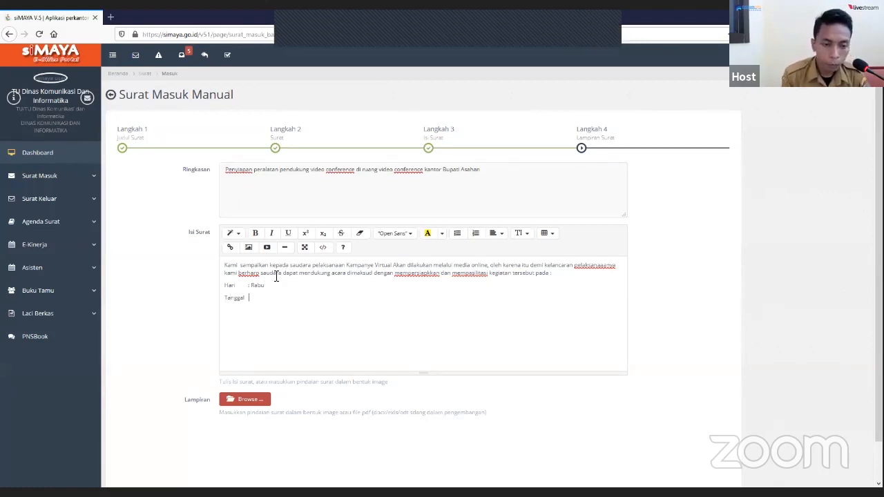
{"action": "type", "text": ":"}
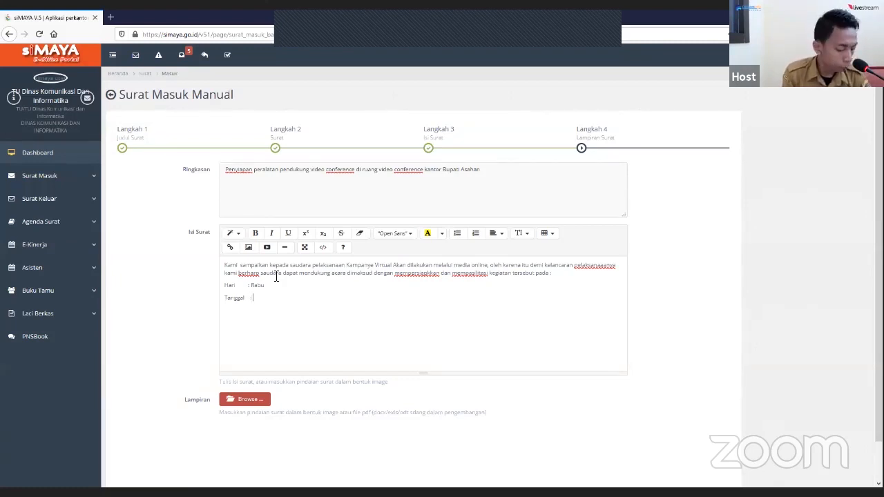
{"action": "type", "text": " 16 Agust"}
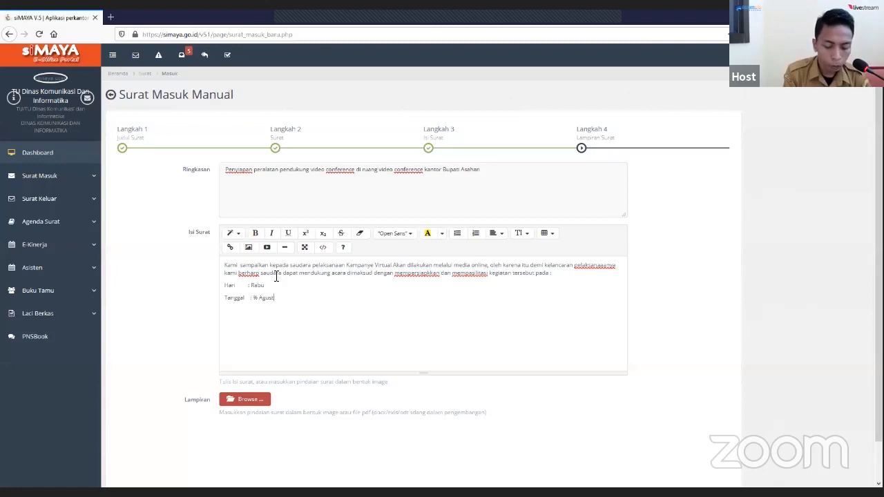
{"action": "type", "text": "us 2020"}
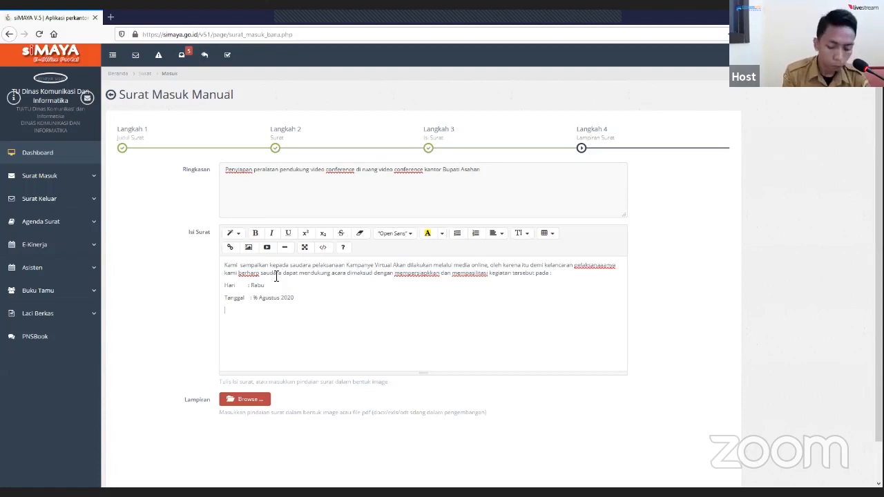
- Start a new line in Isi Surat with the time label "Pukukl :" under the Tanggal line
{"action": "type", "text": "uk"}
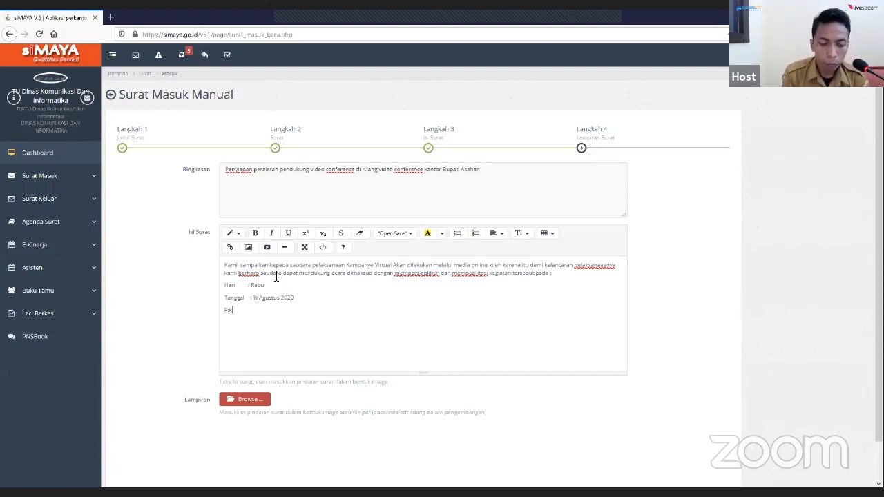
{"action": "key", "text": "BackSpace"}
{"action": "key", "text": "BackSpace"}
{"action": "type", "text": "ukul "}
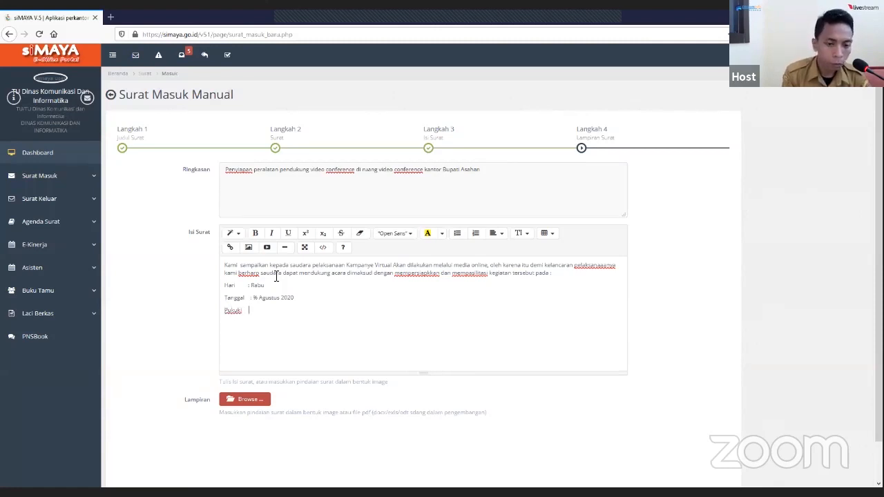
{"action": "type", "text": "   :"}
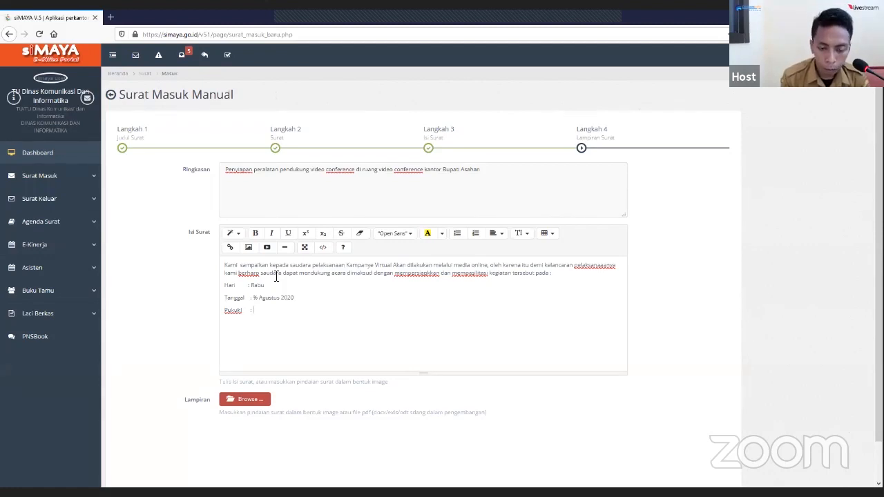
- Correct the day in the Tanggal line of Isi Surat to 5
{"action": "key", "text": "BackSpace"}
{"action": "key", "text": "BackSpace"}
{"action": "type", "text": "5"}
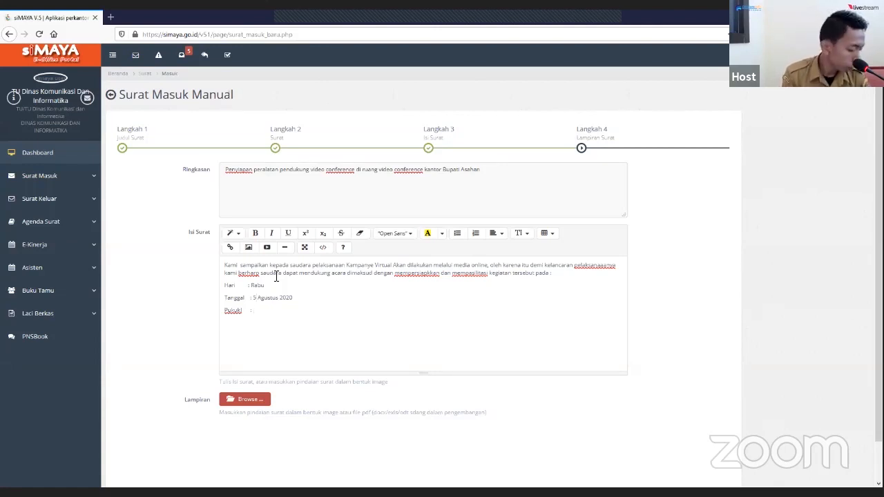
{"action": "type", "text": "09."}
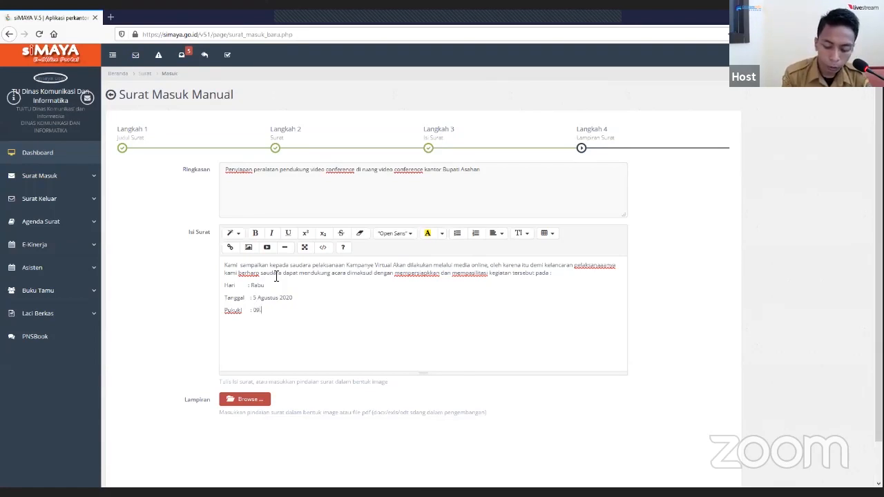
{"action": "type", "text": "00"}
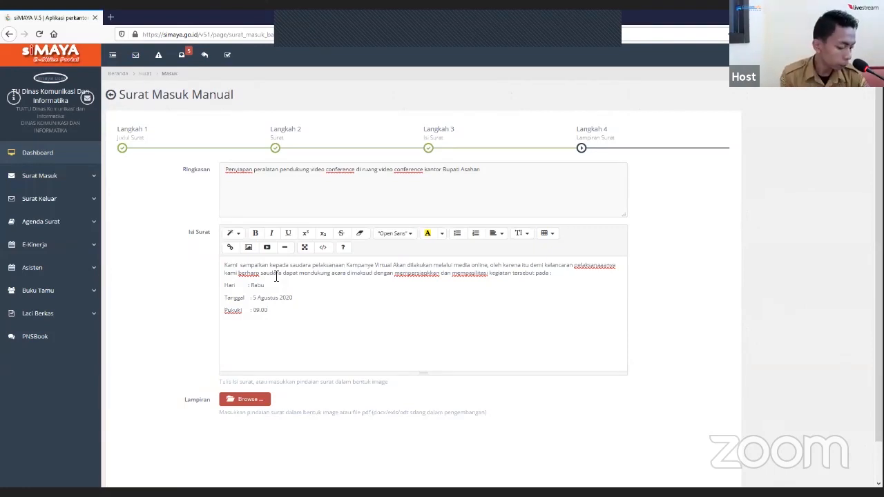
- Enter the time range "09.00S/d 12.00" after the time label in Isi Surat
{"action": "type", "text": "s/d 12.00"}
{"action": "key", "text": "BackSpace"}
{"action": "key", "text": "BackSpace"}
{"action": "key", "text": "BackSpace"}
{"action": "key", "text": "BackSpace"}
{"action": "key", "text": "BackSpace"}
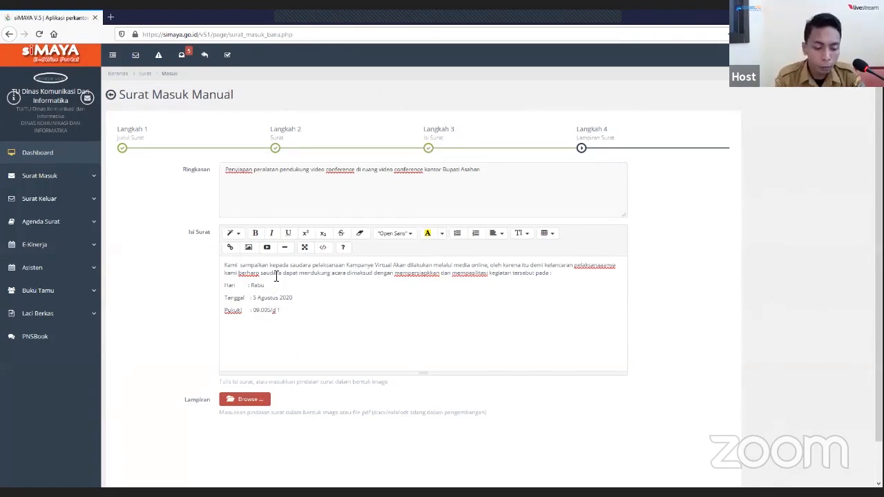
{"action": "type", "text": "2.00"}
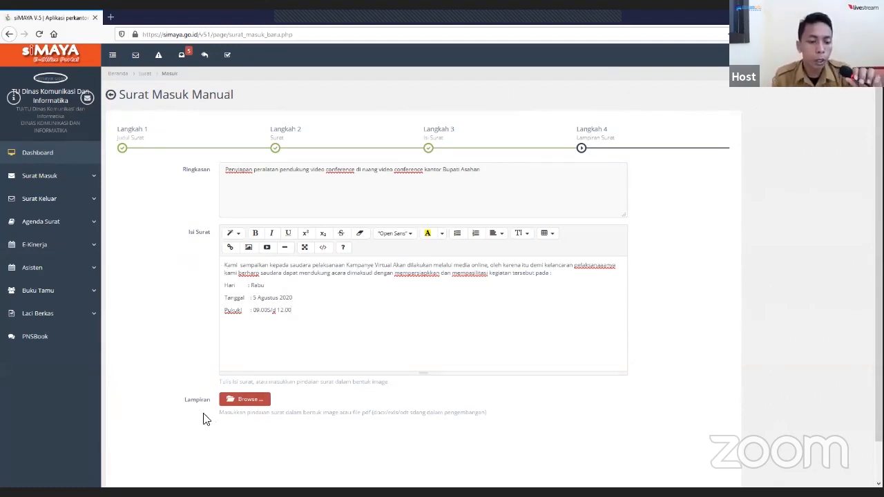
- Attach "surat masuk bkd.pdf" from USB Drive (F:) as the Lampiran and submit the manual incoming letter
{"action": "left_click", "coordinate": [252, 400]}
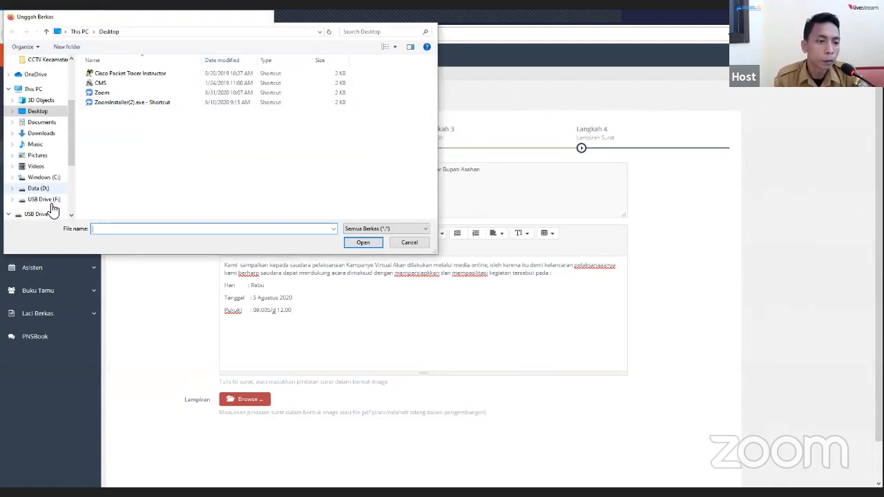
{"action": "left_click", "coordinate": [51, 202]}
{"action": "double_click", "coordinate": [104, 141]}
{"action": "left_click", "coordinate": [131, 84]}
{"action": "double_click", "coordinate": [131, 85]}
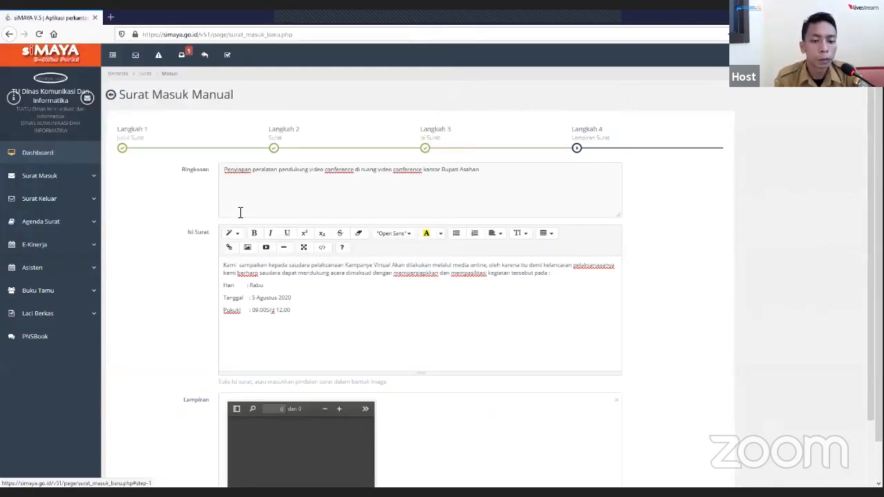
{"action": "scroll", "coordinate": [329, 332], "scroll_direction": "down", "scroll_amount": 2}
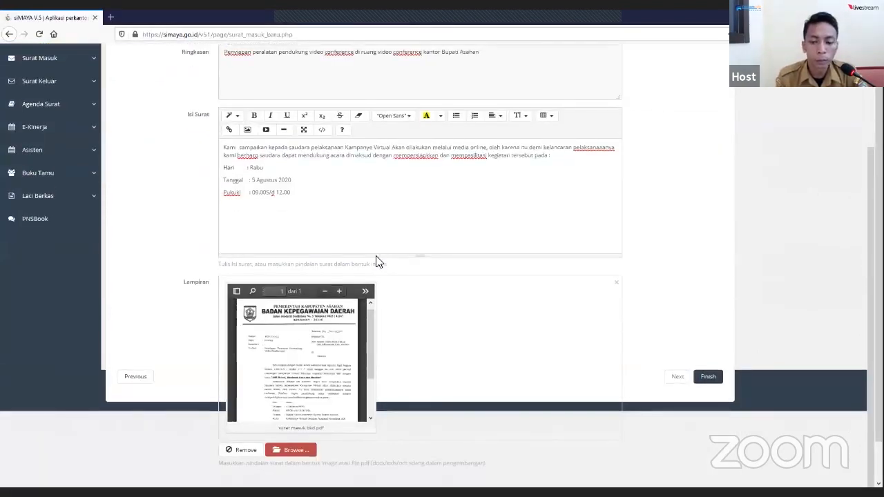
{"action": "left_click", "coordinate": [711, 379]}
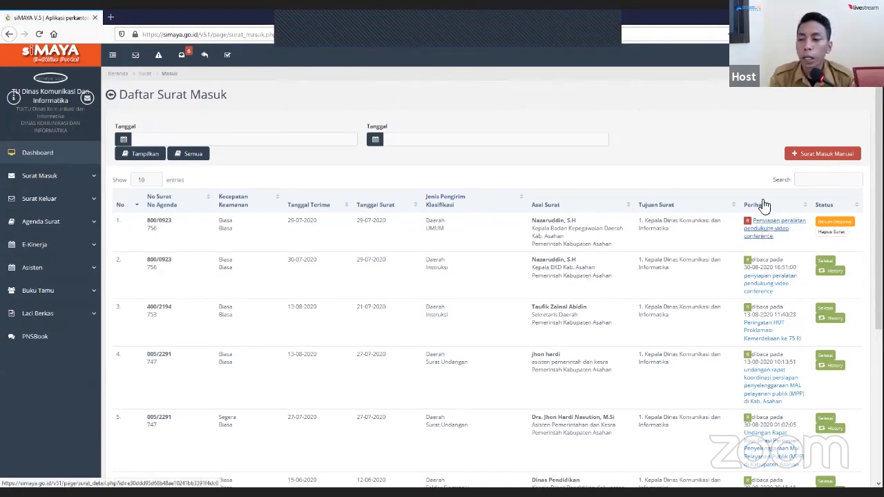
- Register the UMUM letter "Penyiapan peralatan pendukung video conference" in the incoming-letter agenda, keeping its prefilled agenda number
{"action": "left_click", "coordinate": [86, 228]}
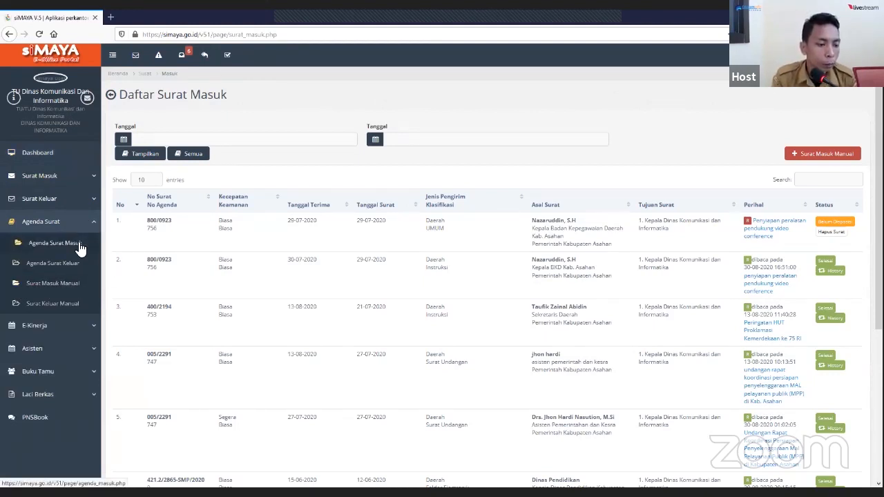
{"action": "left_click", "coordinate": [80, 244]}
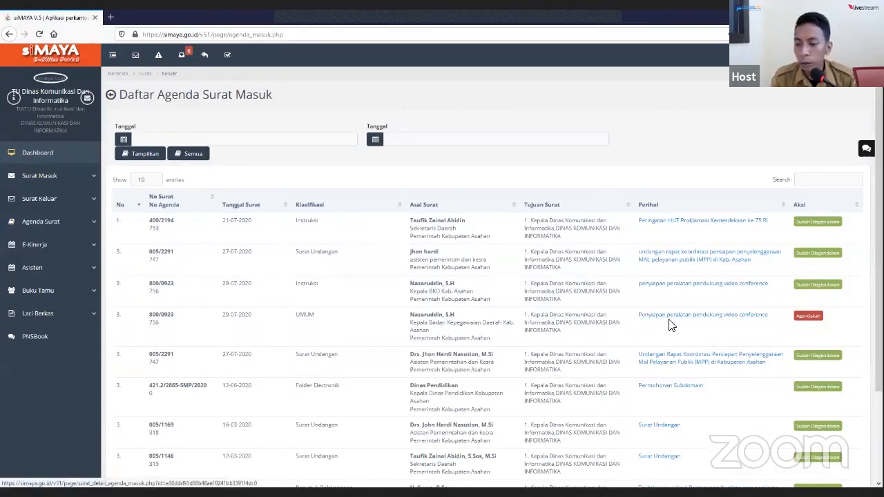
{"action": "left_click", "coordinate": [807, 316]}
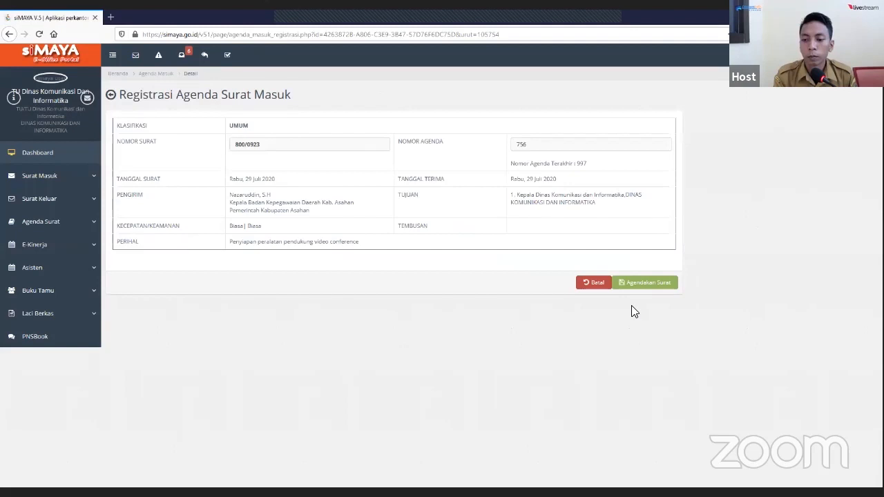
{"action": "left_click", "coordinate": [647, 285]}
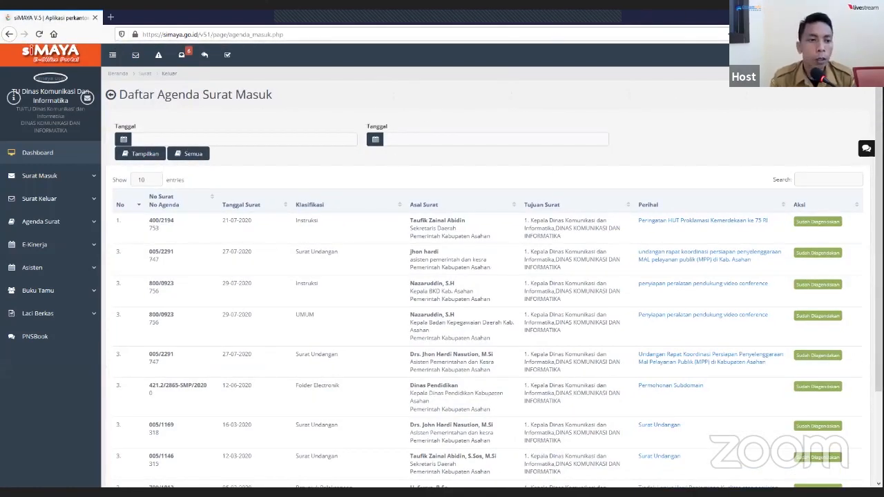
- Log out of the TU account and log in as the department head with the account's username and password
{"action": "left_click", "coordinate": [862, 55]}
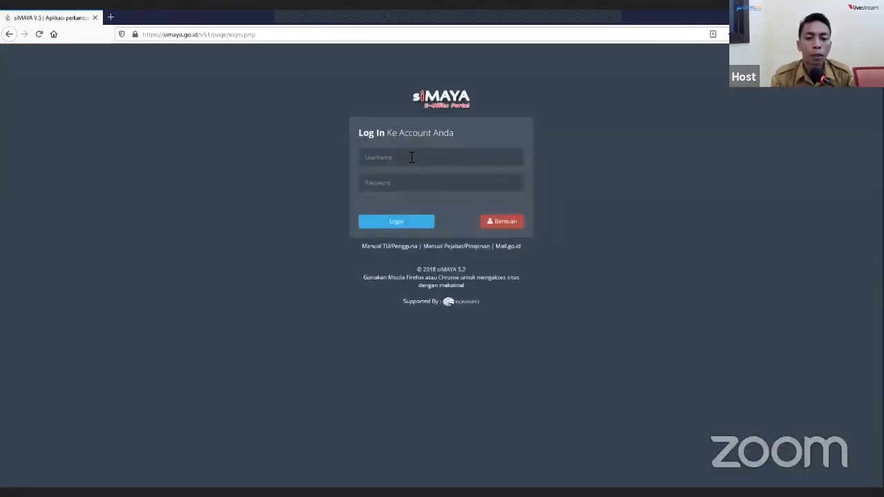
{"action": "left_click", "coordinate": [411, 157]}
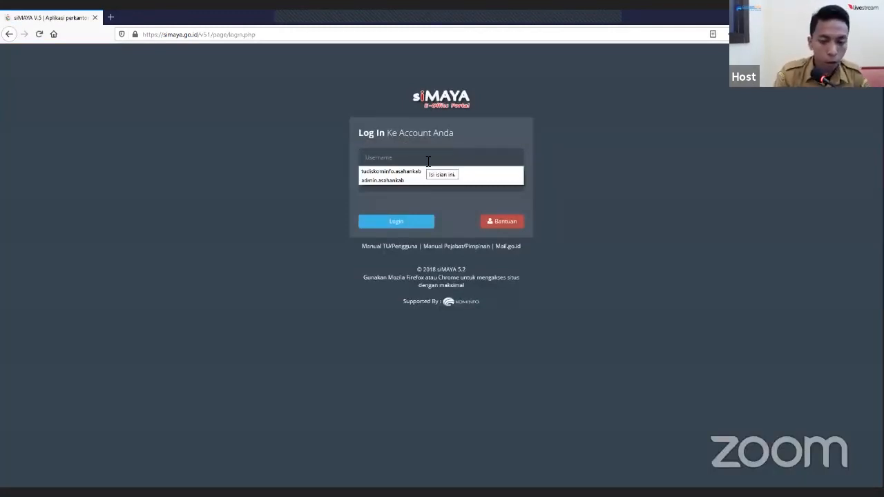
{"action": "type", "text": "rahmac1971"}
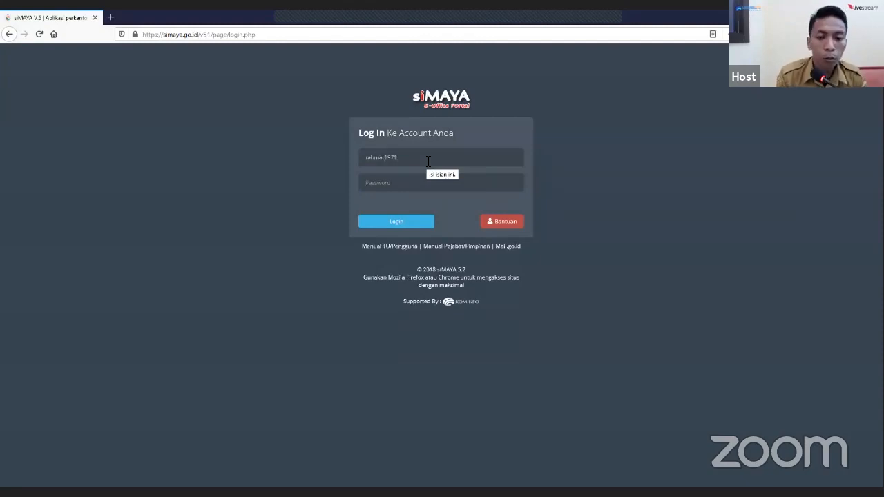
{"action": "type", "text": "*****"}
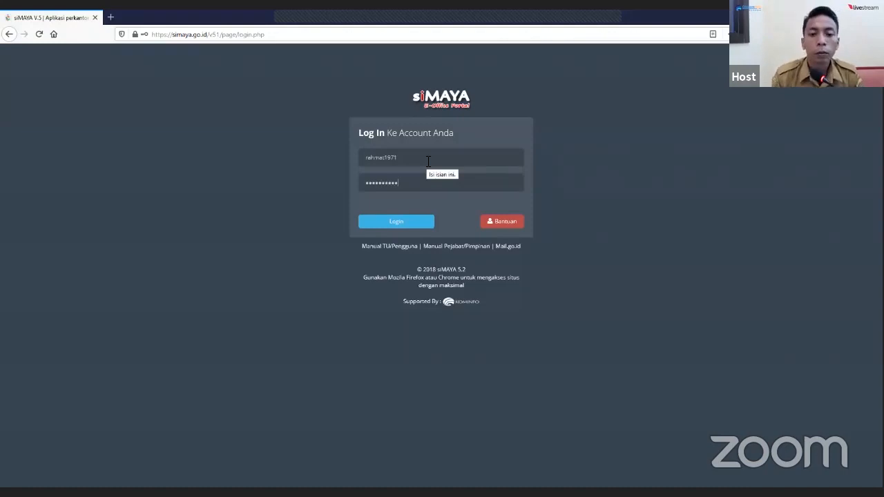
{"action": "key", "text": "Return"}
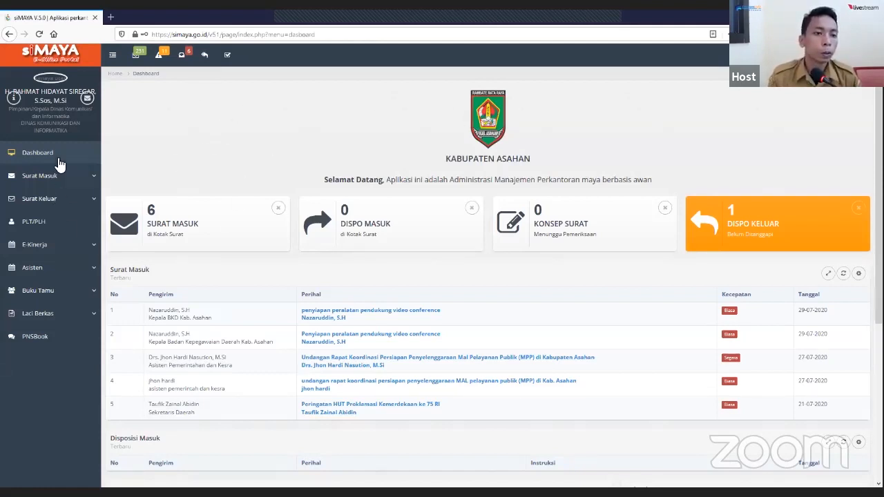
- Open the unread "Penyiapan peralatan pendukung video conference" letter from the incoming letters and review its details, Isi Surat and Lampiran
{"action": "left_click", "coordinate": [183, 56]}
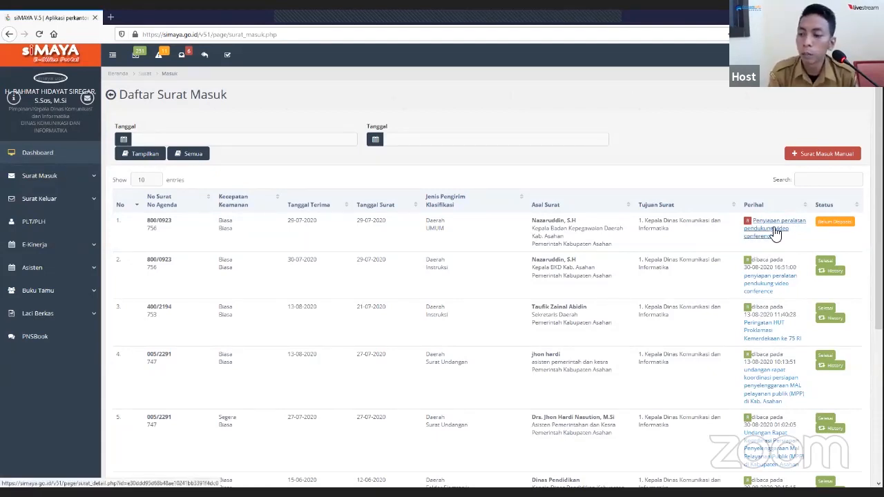
{"action": "left_click", "coordinate": [776, 233]}
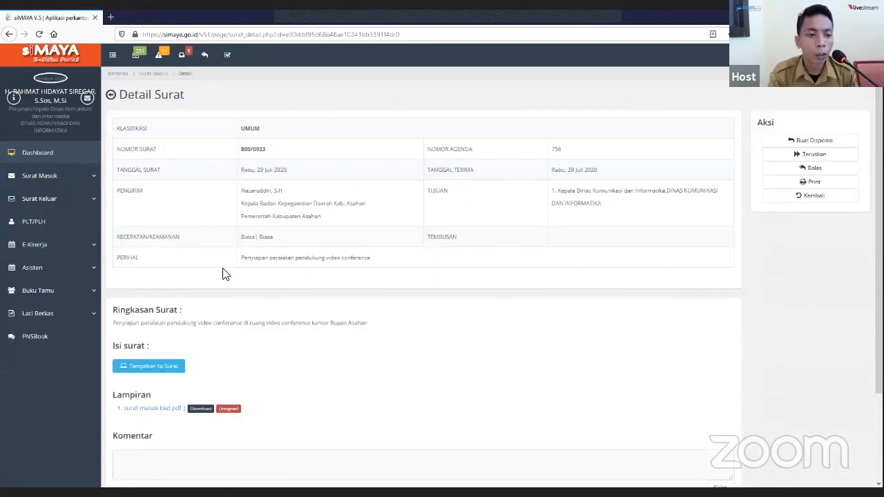
{"action": "scroll", "coordinate": [305, 243], "scroll_direction": "down", "scroll_amount": 1}
{"action": "scroll", "coordinate": [329, 228], "scroll_direction": "down", "scroll_amount": 1}
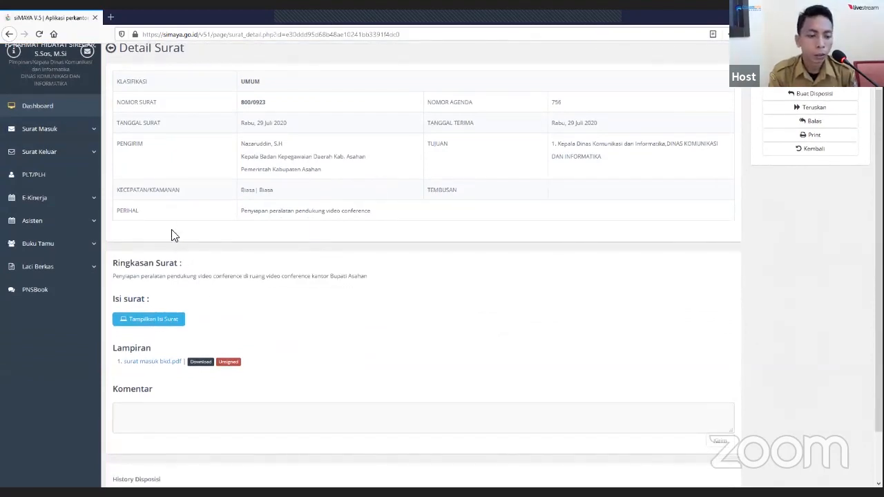
{"action": "scroll", "coordinate": [180, 231], "scroll_direction": "down", "scroll_amount": 1}
{"action": "left_click", "coordinate": [178, 275]}
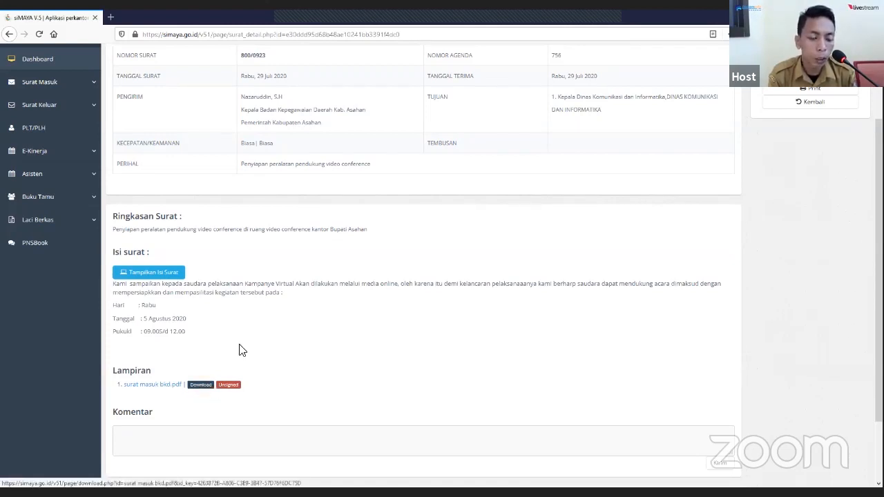
{"action": "scroll", "coordinate": [325, 279], "scroll_direction": "down", "scroll_amount": 2}
{"action": "scroll", "coordinate": [419, 194], "scroll_direction": "up", "scroll_amount": 5}
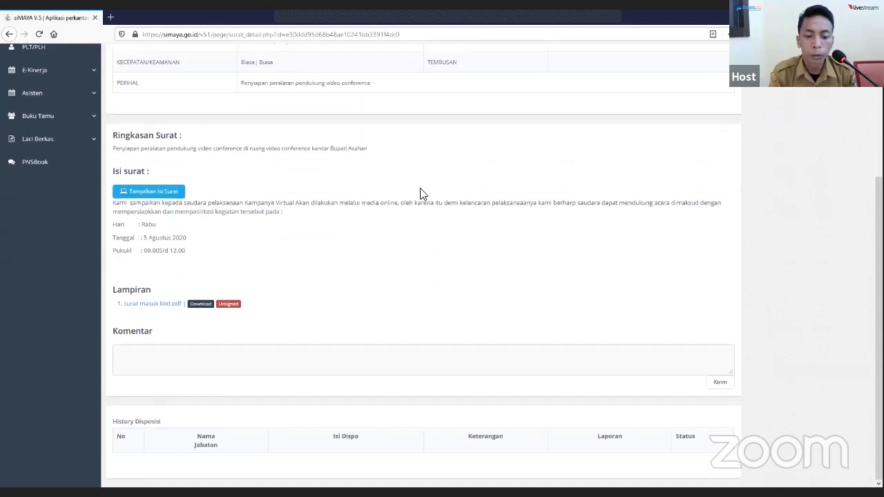
- Start a disposition for the letter and choose the Sekretaris Dinas Komunikasi dan Informatika as Tujuan Disposisi
{"action": "left_click", "coordinate": [830, 144]}
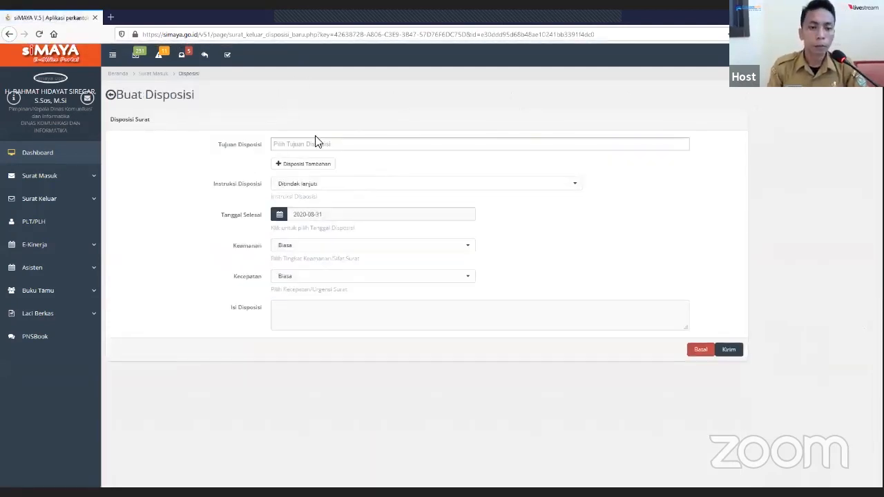
{"action": "left_click", "coordinate": [341, 143]}
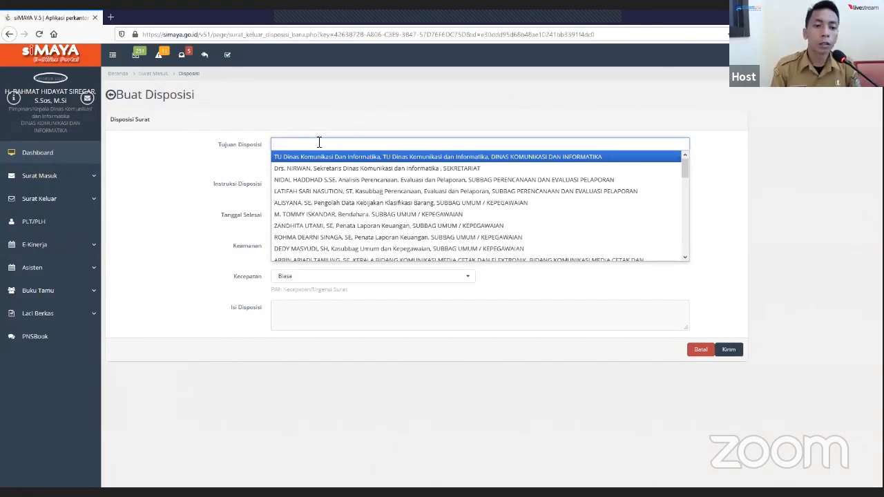
{"action": "type", "text": "nir"}
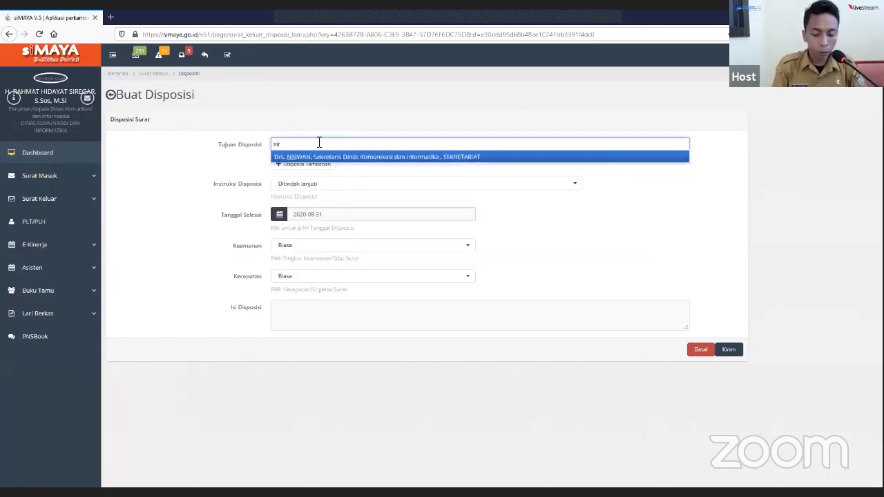
{"action": "left_click", "coordinate": [404, 158]}
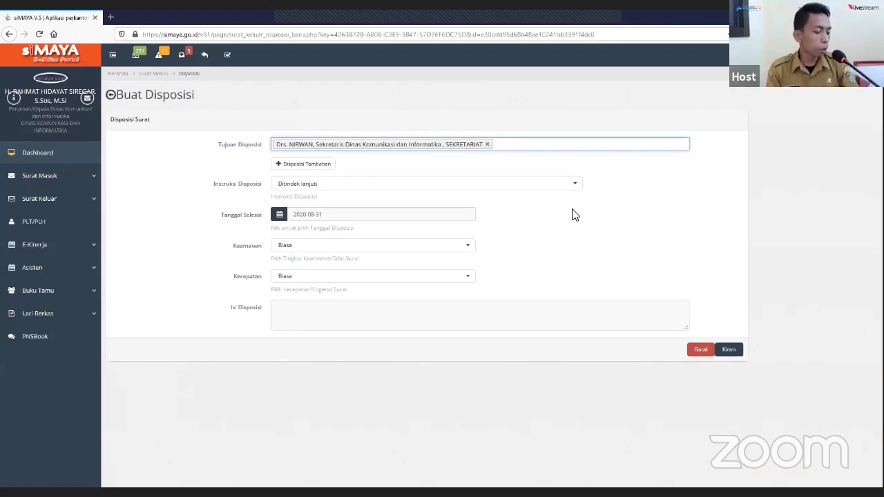
- Select "Ditindak lanjuti" as Instruksi Disposisi and set Tanggal Selesai to 2020-07-29
{"action": "left_click", "coordinate": [578, 185]}
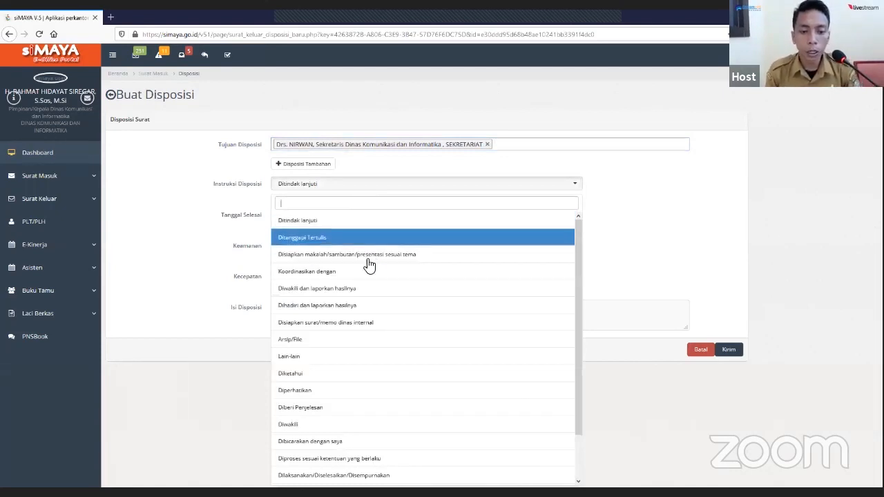
{"action": "left_click", "coordinate": [317, 228]}
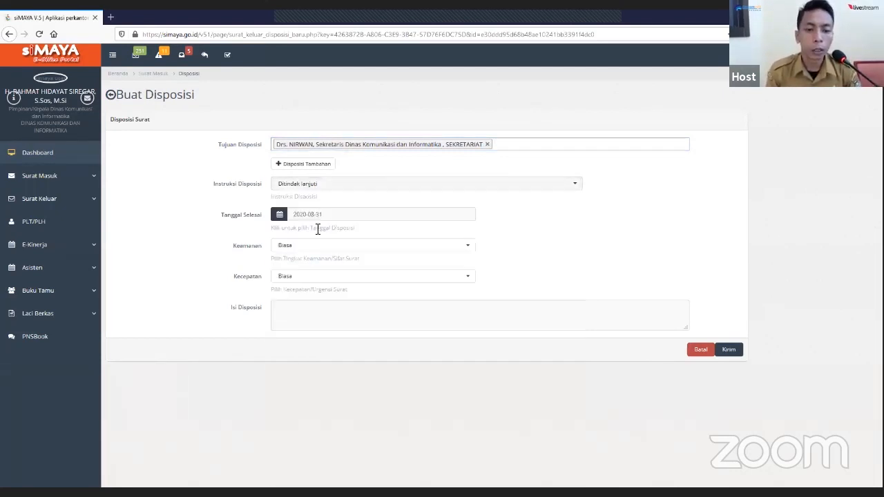
{"action": "left_click", "coordinate": [447, 216]}
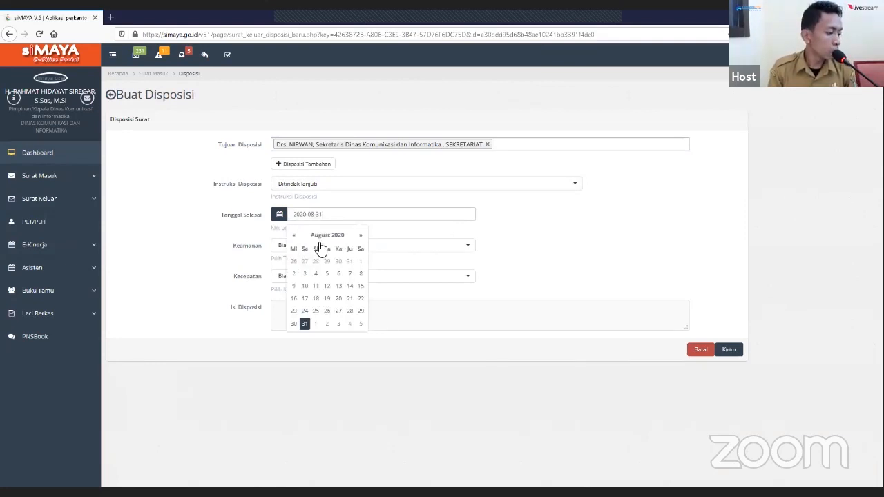
{"action": "left_click", "coordinate": [294, 235]}
{"action": "left_click", "coordinate": [329, 310]}
{"action": "left_click", "coordinate": [512, 234]}
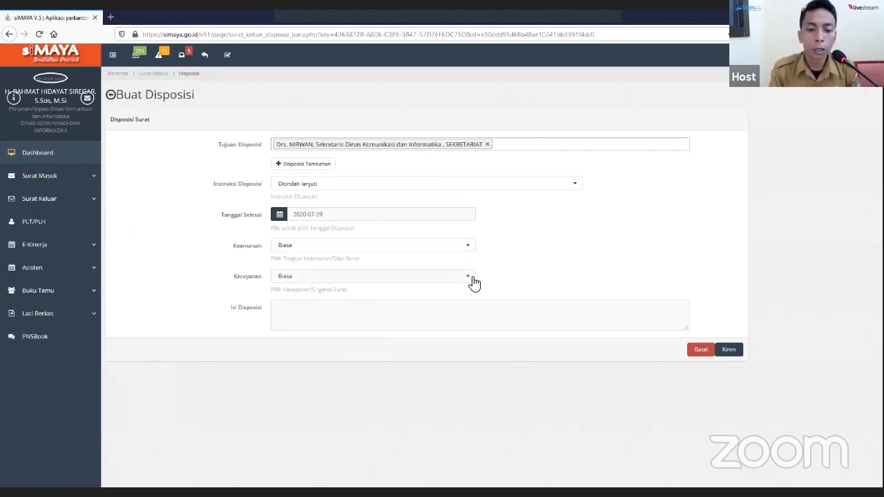
- Enter "Yth; Sdr Sekretaris untuk diketahui dan ditindak lanjuti dengan Kabid IT" as Isi Disposisi and send the disposition
{"action": "left_click", "coordinate": [307, 316]}
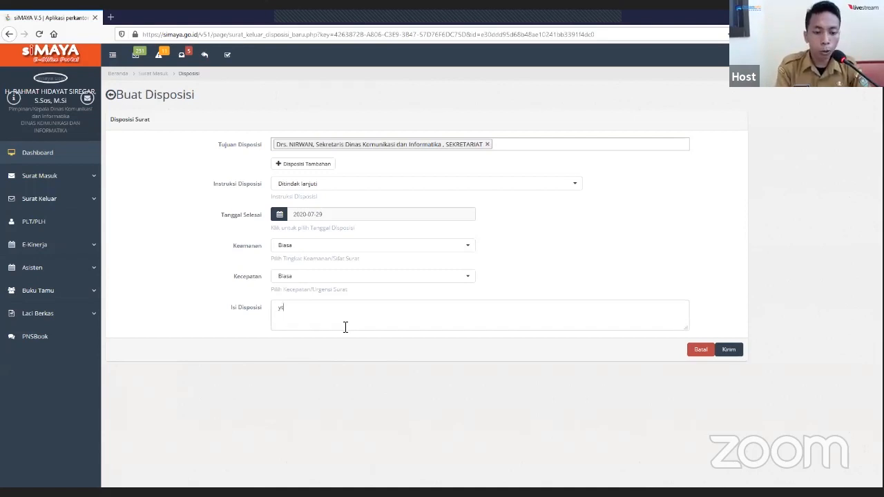
{"action": "type", "text": "Yth"}
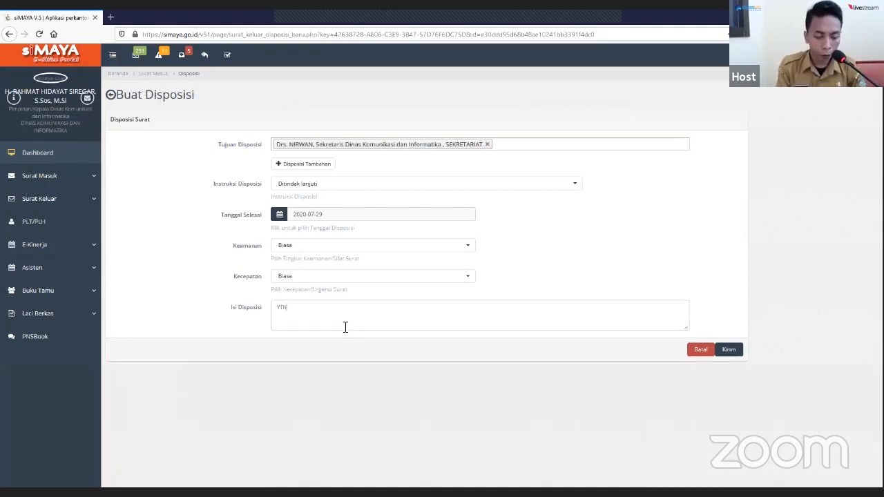
{"action": "key", "text": "BackSpace"}
{"action": "key", "text": "BackSpace"}
{"action": "type", "text": "th"}
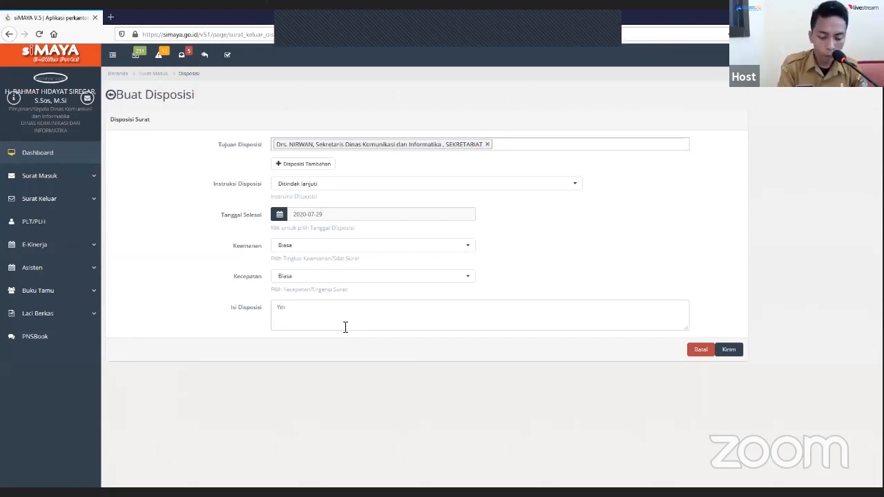
{"action": "type", "text": "."}
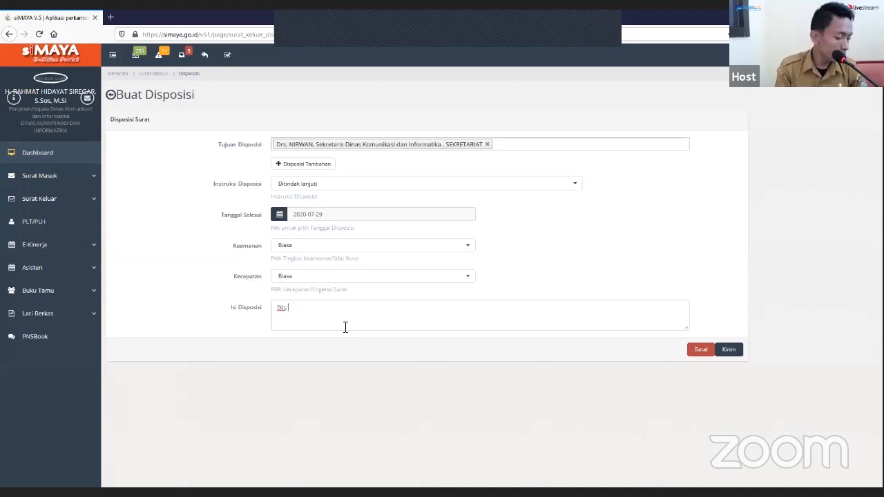
{"action": "type", "text": " Sdr S"}
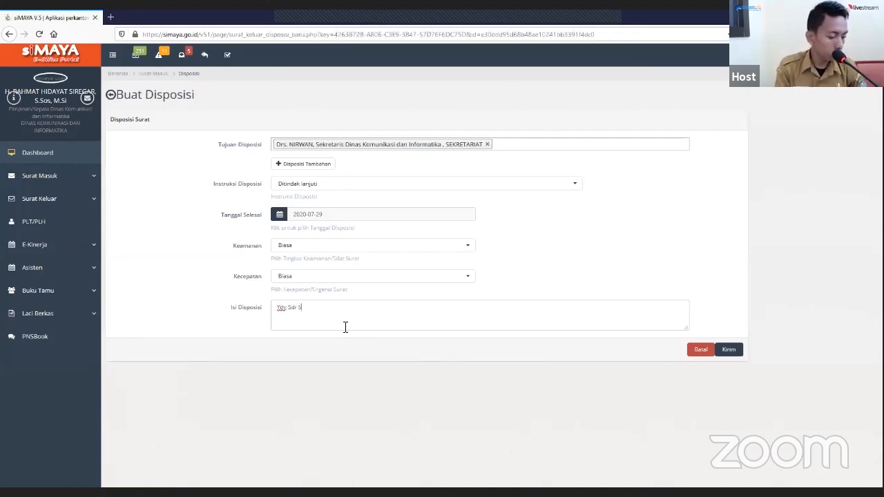
{"action": "type", "text": "ekretaris"}
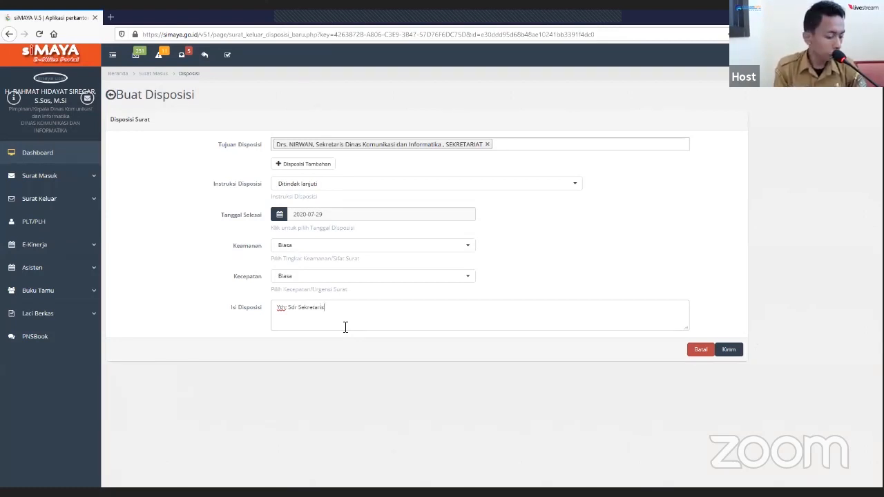
{"action": "type", "text": " untuk diketahui "}
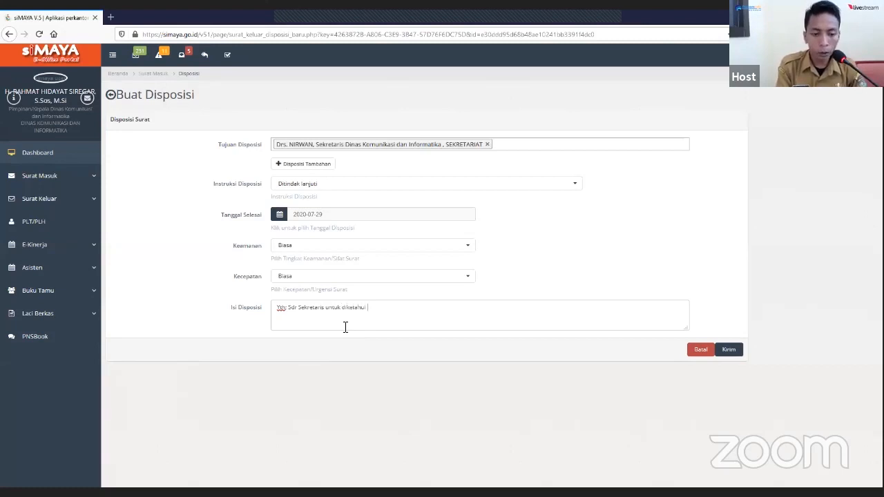
{"action": "type", "text": "dan di"}
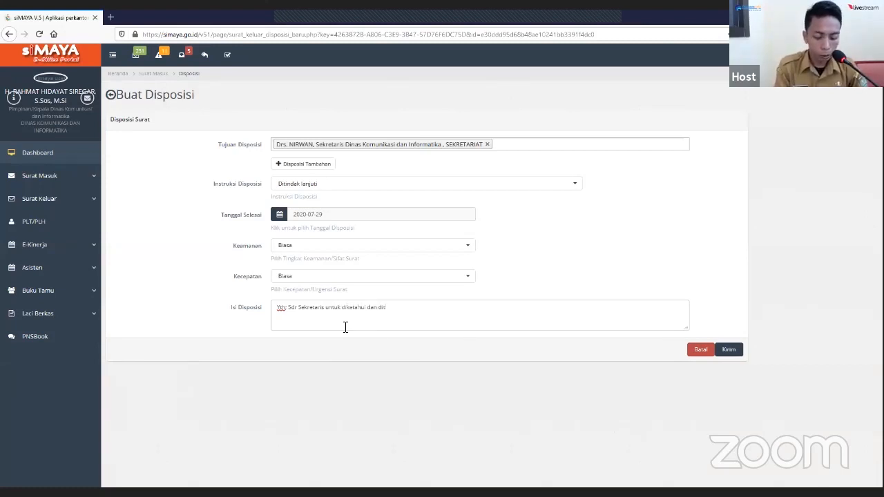
{"action": "type", "text": "tindak "}
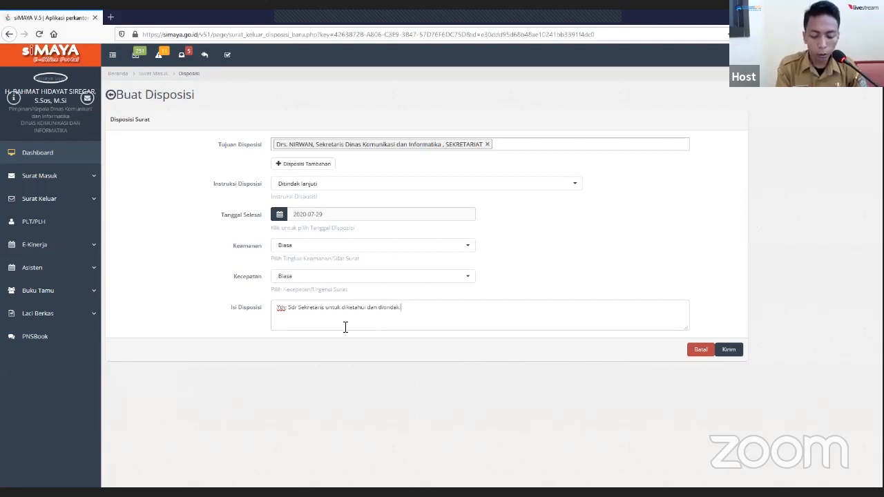
{"action": "type", "text": "lanjut"}
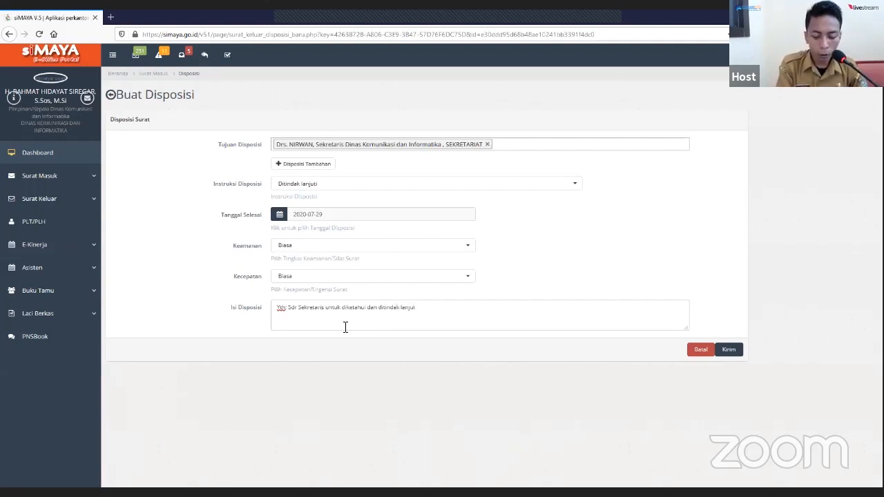
{"action": "type", "text": "i"}
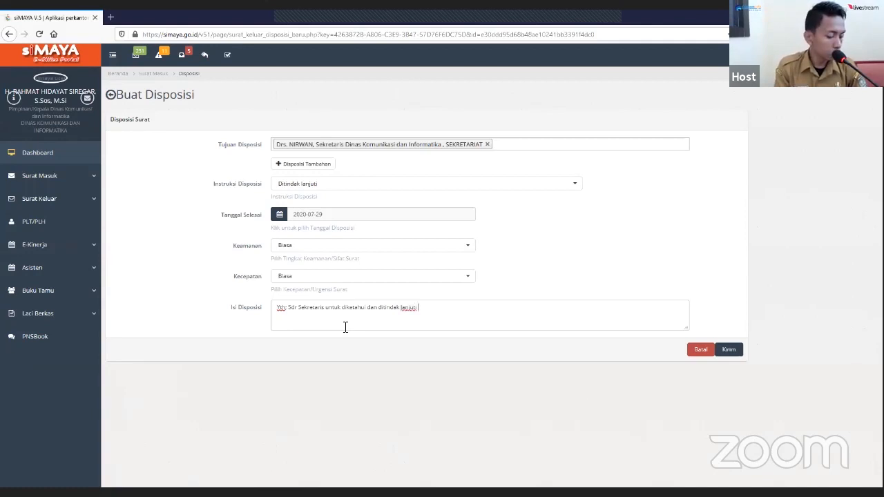
{"action": "type", "text": ", dengan "}
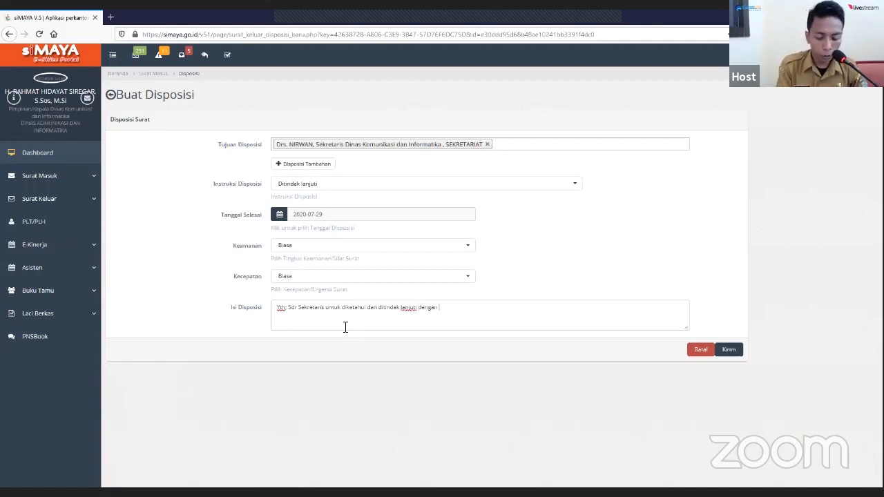
{"action": "type", "text": "Kabid IT"}
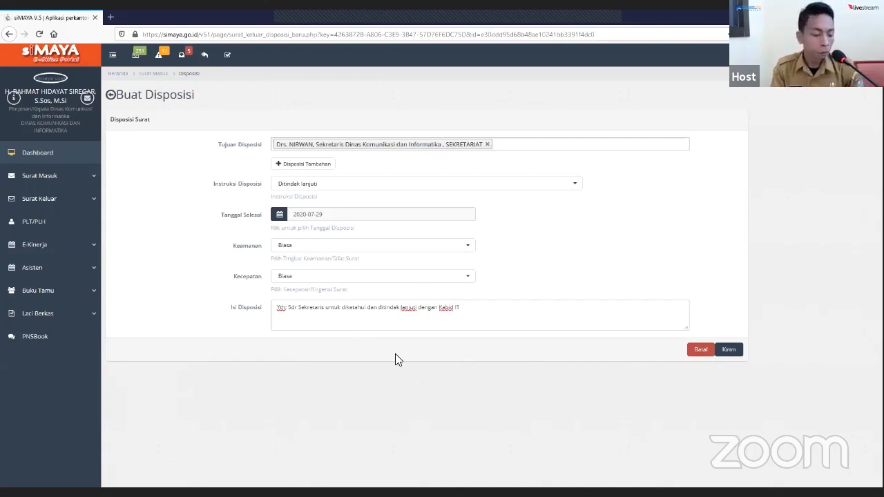
{"action": "left_click", "coordinate": [741, 359]}
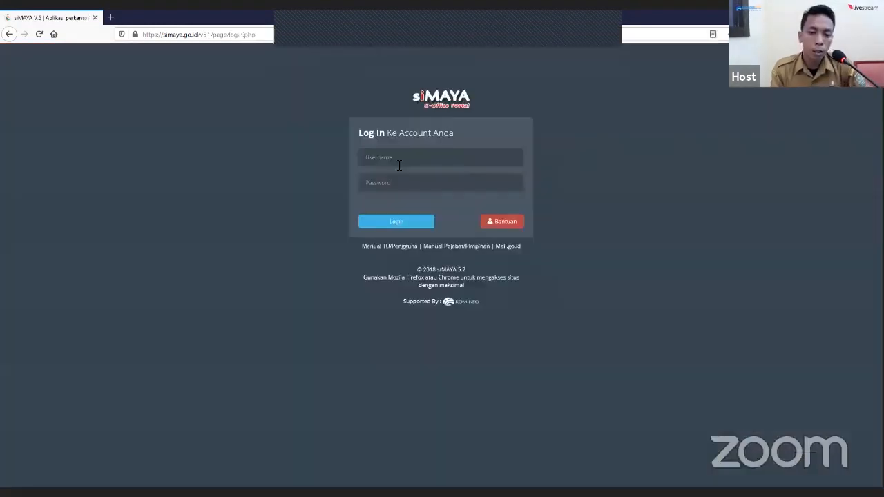
- Log out of the department head's account and log in as the Sekretaris with the account's username and password
{"action": "left_click", "coordinate": [399, 165]}
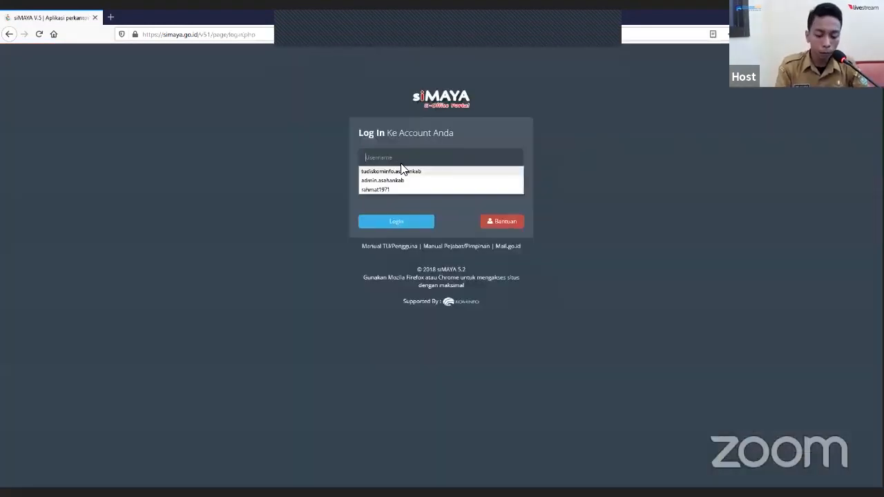
{"action": "type", "text": "ni"}
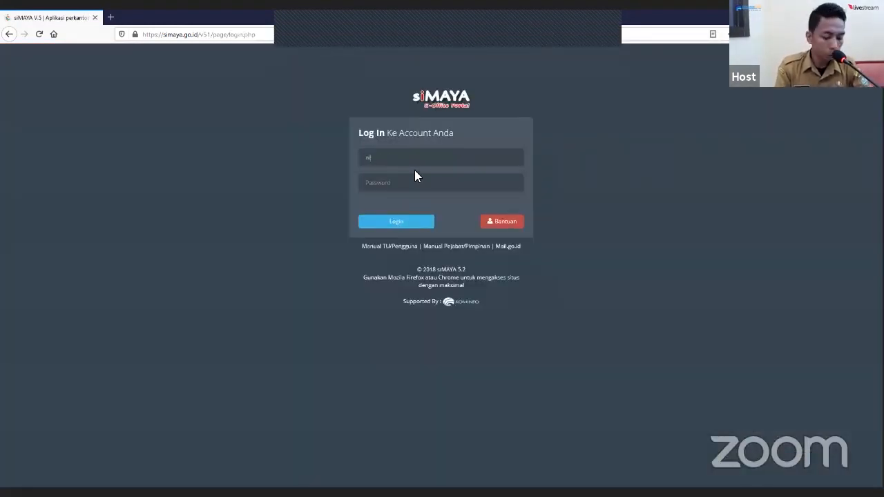
{"action": "type", "text": "rwan"}
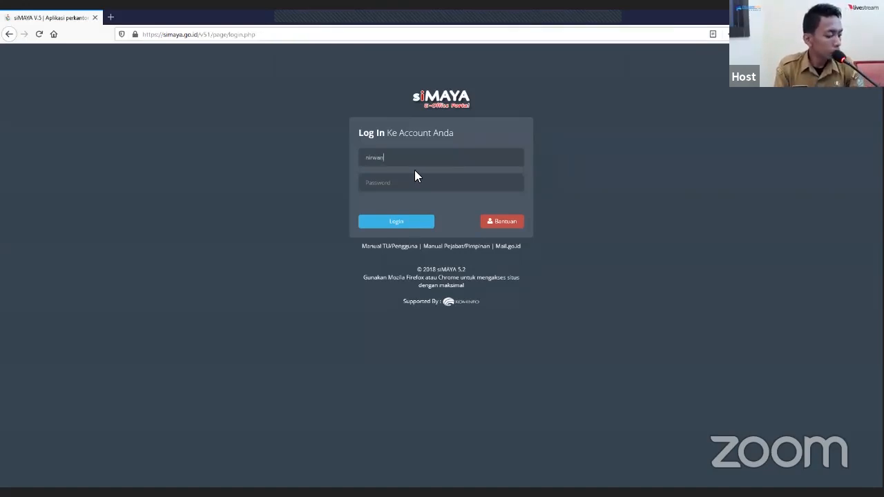
{"action": "type", "text": "19"}
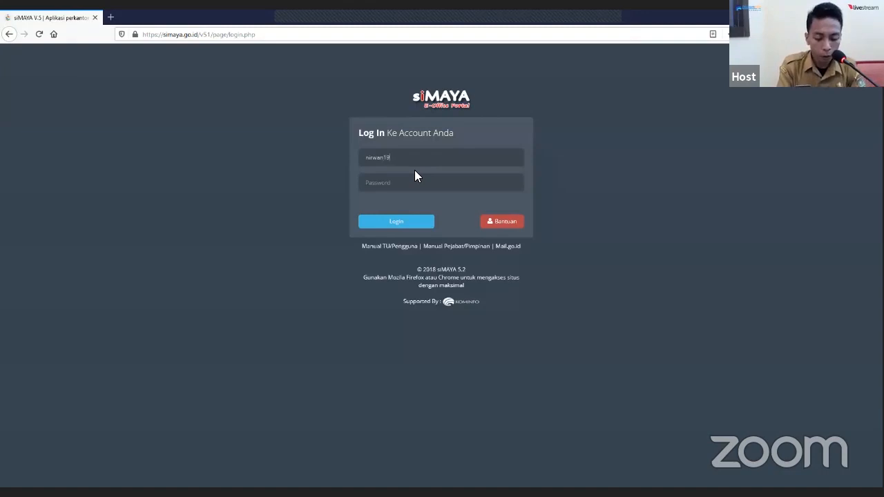
{"action": "type", "text": "64"}
{"action": "key", "text": "Tab"}
{"action": "type", "text": "******"}
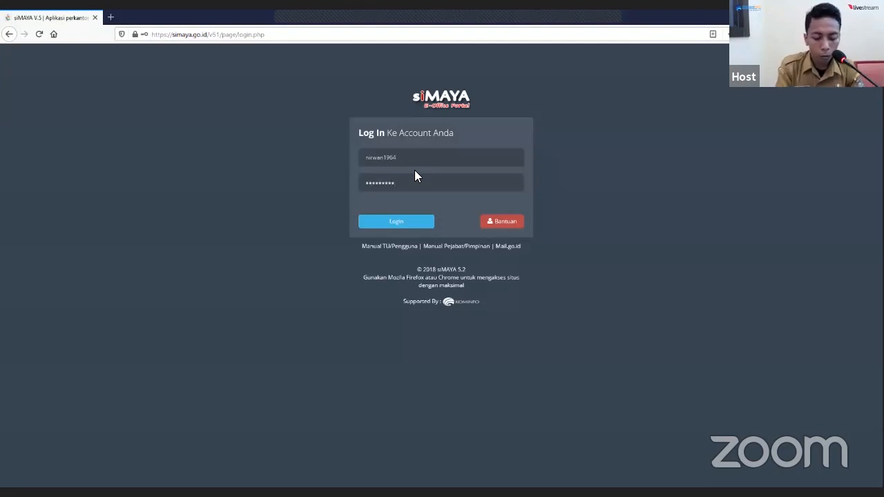
{"action": "left_click", "coordinate": [416, 231]}
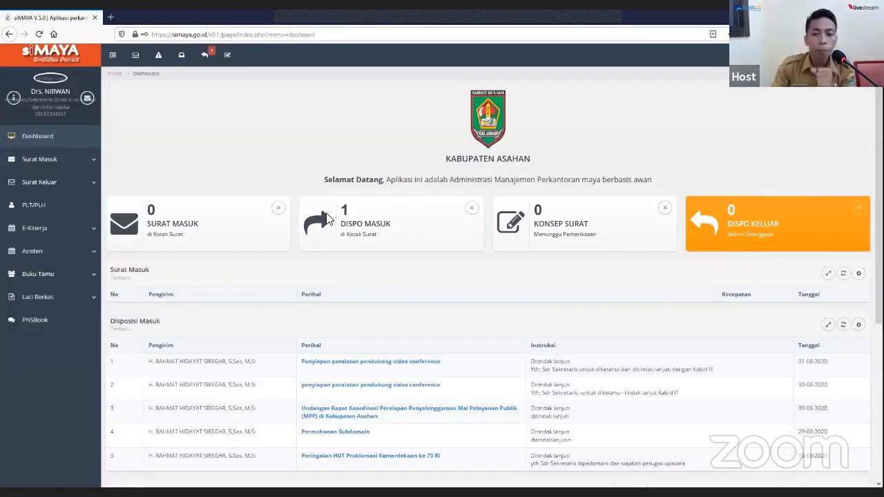
- Open the unread "Penyiapan peralatan pendukung video conference" disposition from the incoming dispositions and review its Lembar Disposisi and Lampiran
{"action": "left_click", "coordinate": [206, 59]}
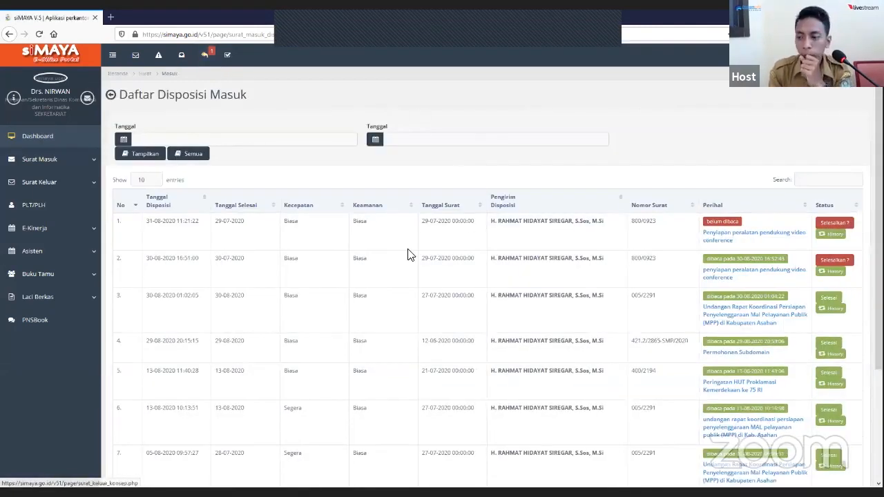
{"action": "left_click", "coordinate": [745, 239]}
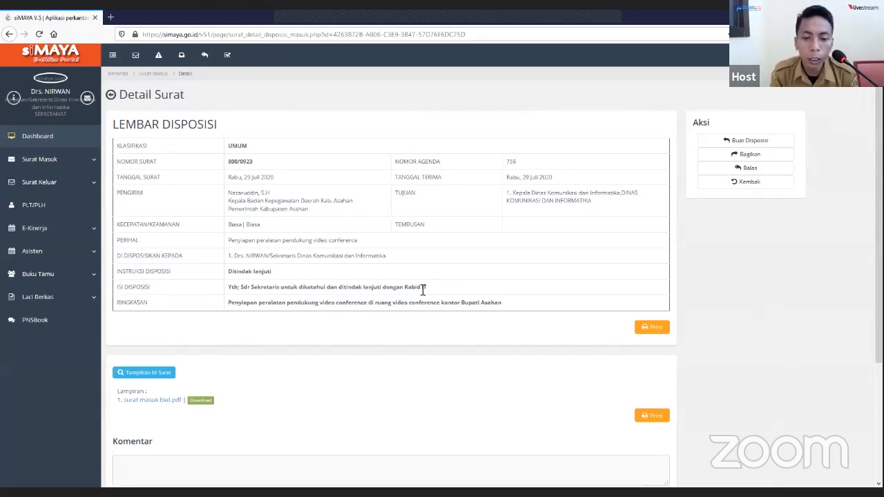
{"action": "scroll", "coordinate": [304, 314], "scroll_direction": "down", "scroll_amount": 1}
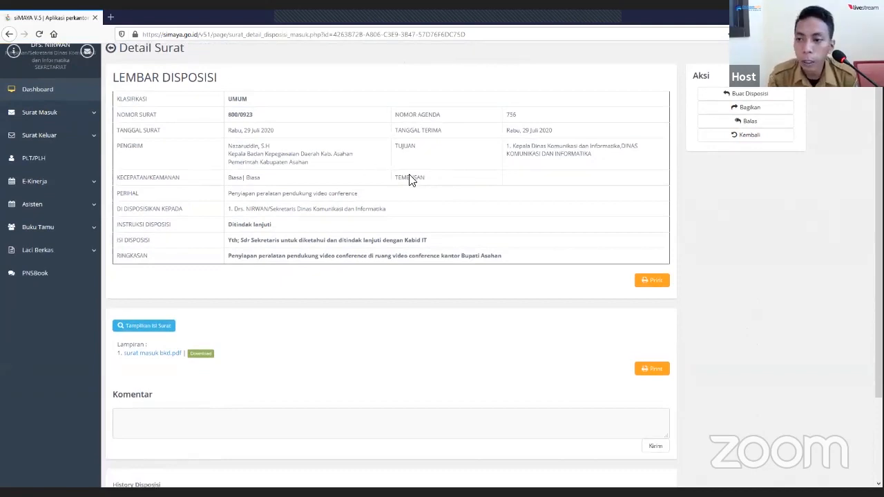
{"action": "scroll", "coordinate": [415, 181], "scroll_direction": "up", "scroll_amount": 1}
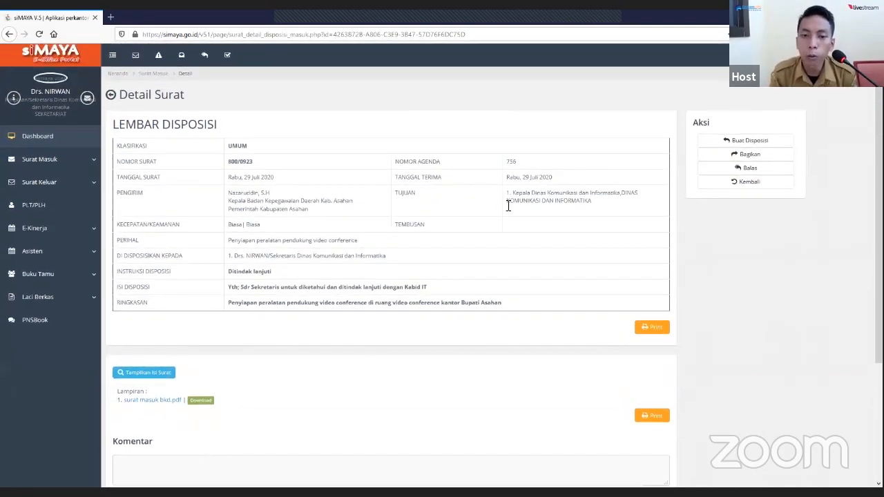
- Start a new disposition from this letter and search Tujuan Disposisi for the Kepala Bidang Teknologi Informatika
{"action": "left_click", "coordinate": [773, 143]}
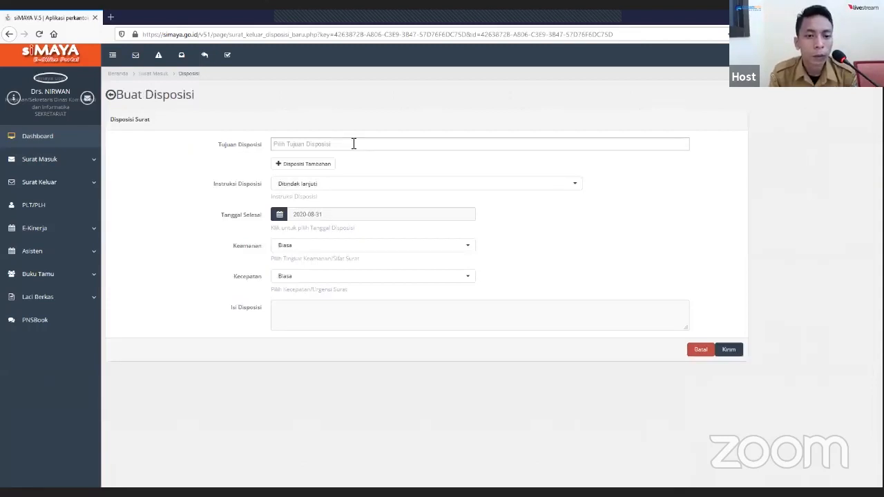
{"action": "left_click", "coordinate": [256, 146]}
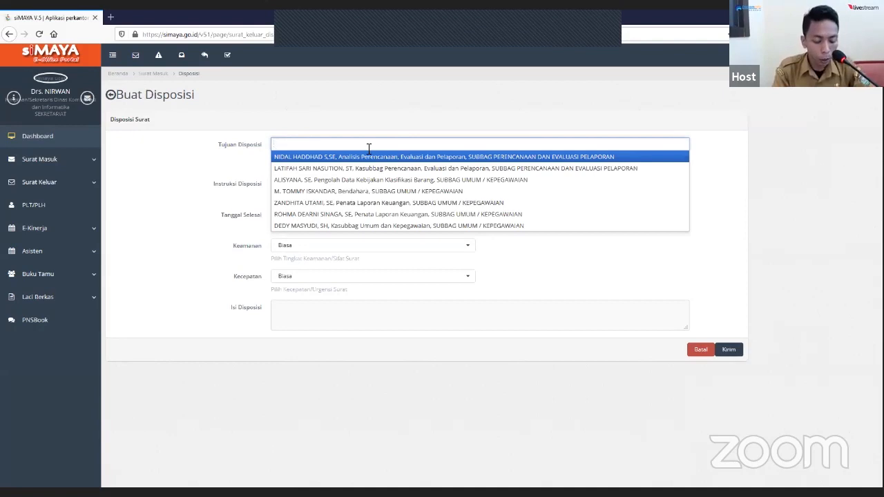
{"action": "type", "text": "zul"}
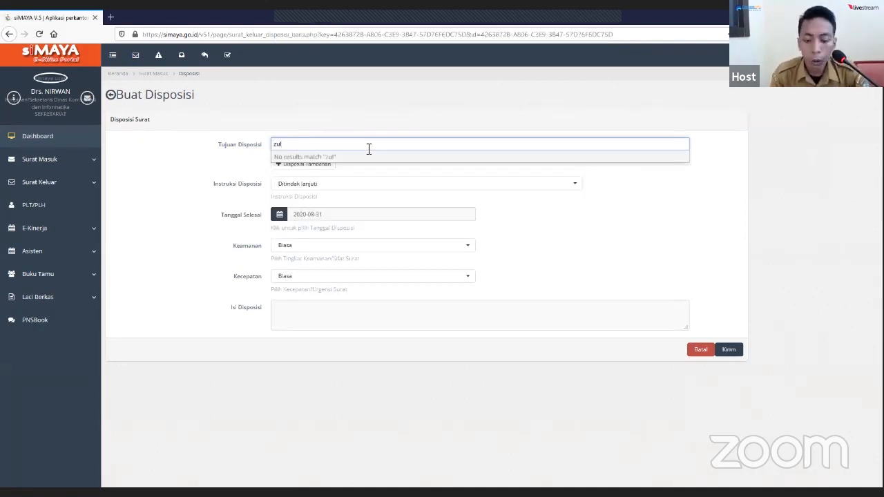
{"action": "key", "text": "BackSpace"}
{"action": "key", "text": "BackSpace"}
{"action": "key", "text": "BackSpace"}
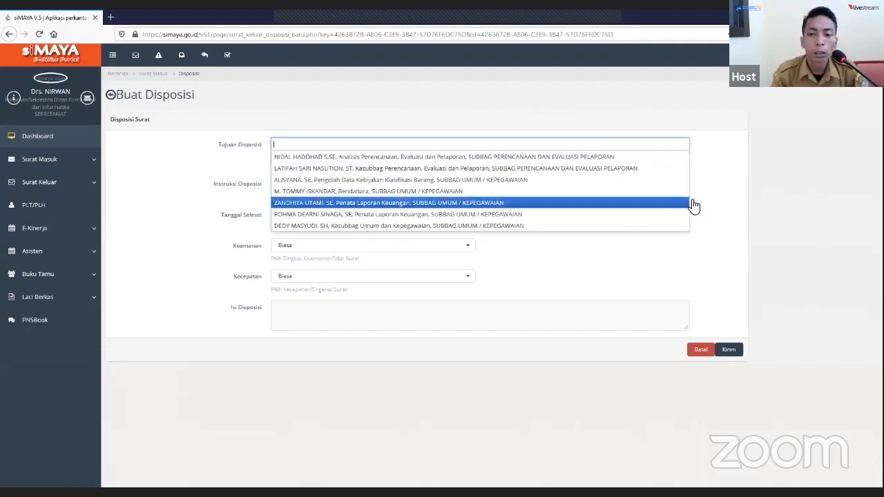
{"action": "left_click", "coordinate": [740, 181]}
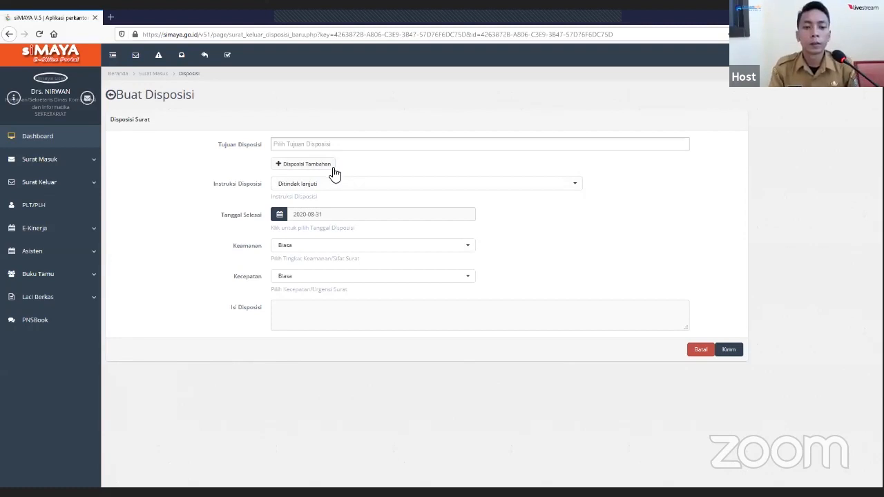
- Add a Disposisi Tambahan recipient and choose the Kepala Bidang Teknologi Informatika, Kabupaten Asahan, by name
{"action": "left_click", "coordinate": [328, 170]}
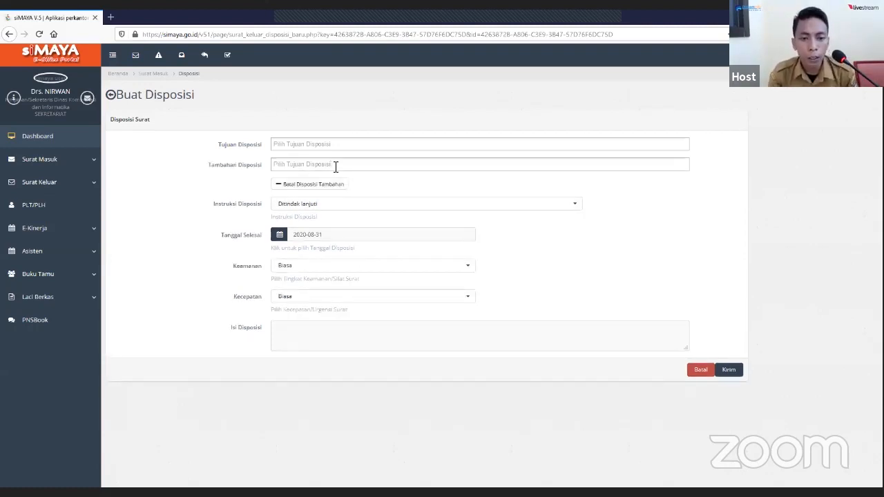
{"action": "left_click", "coordinate": [335, 165]}
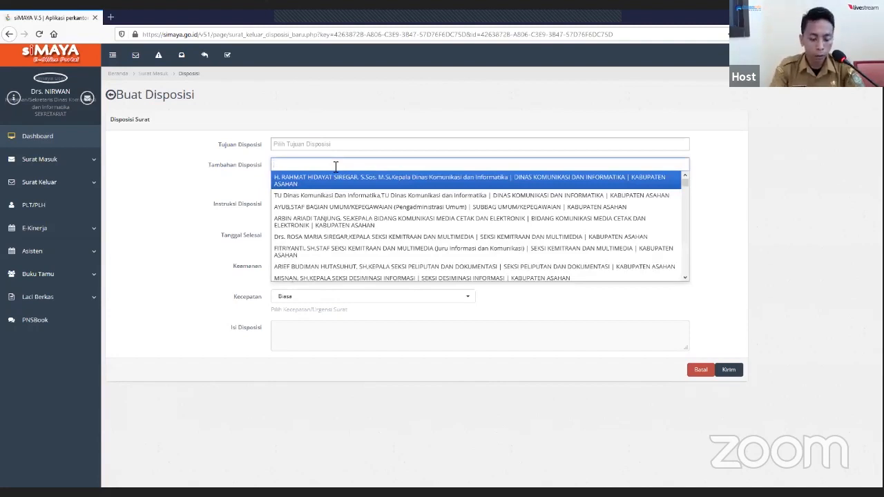
{"action": "type", "text": "zul"}
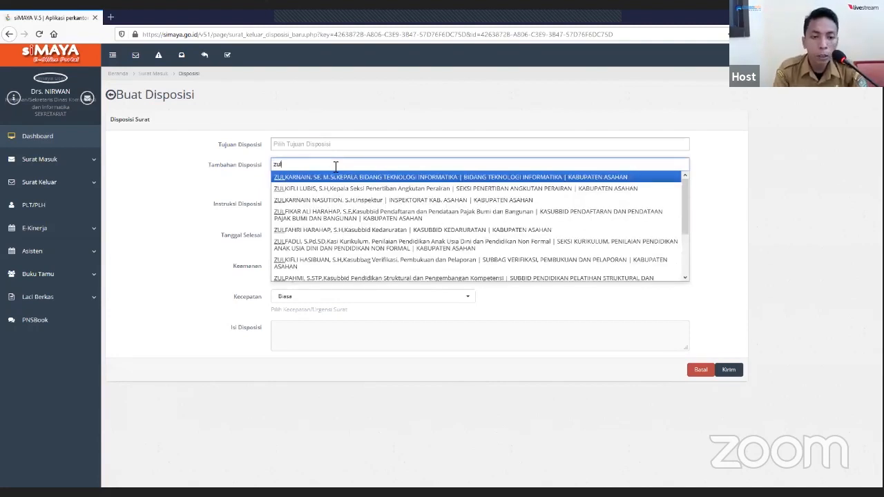
{"action": "left_click", "coordinate": [357, 177]}
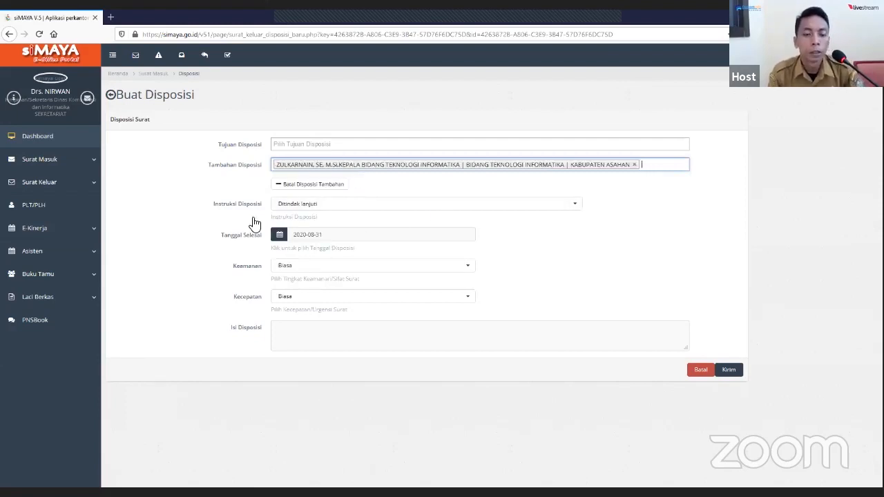
- Select "Ditindak lanjuti" as the disposition's instruction and set its Tanggal Selesai to 2020-07-29, keeping Keamanan at Biasa
{"action": "left_click", "coordinate": [575, 207]}
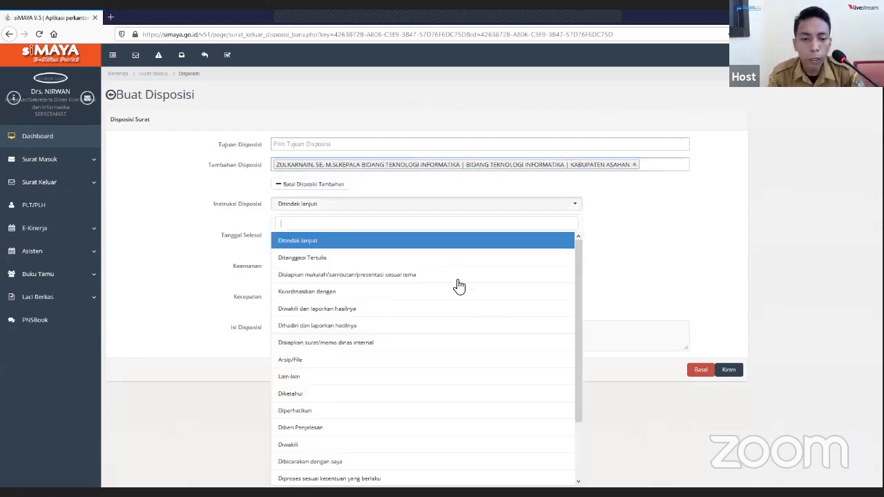
{"action": "left_click", "coordinate": [329, 241]}
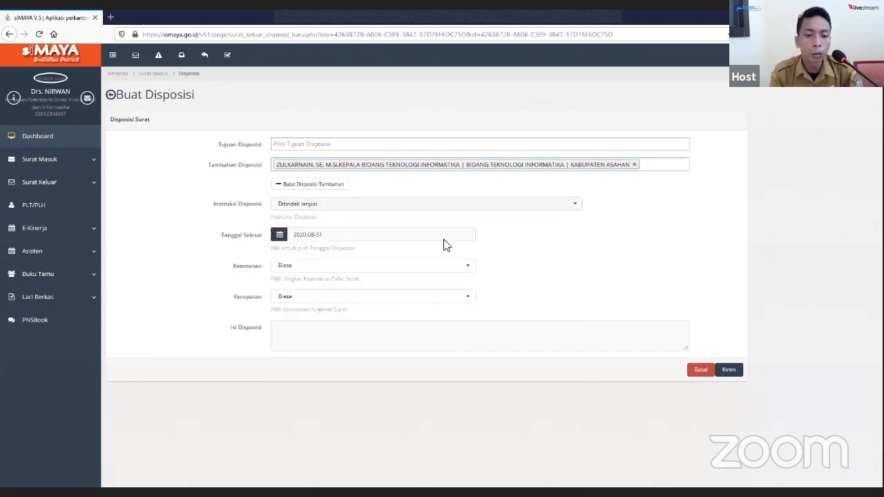
{"action": "left_click", "coordinate": [403, 234]}
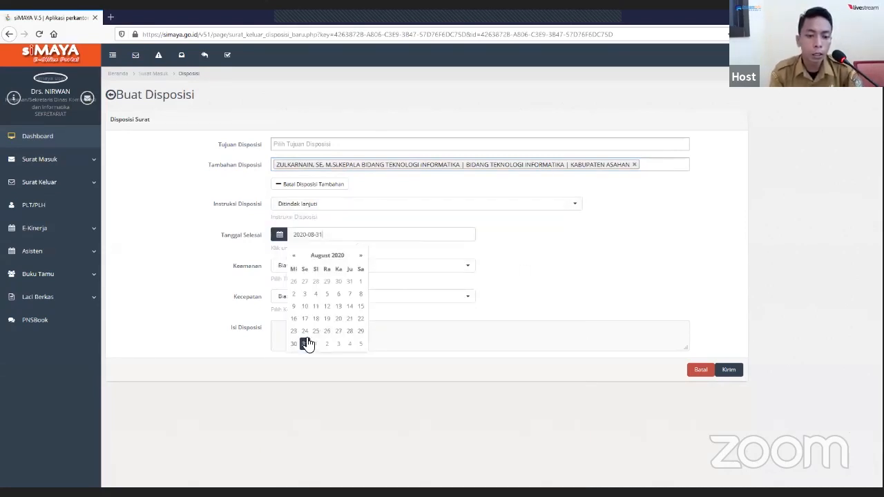
{"action": "left_click", "coordinate": [294, 256]}
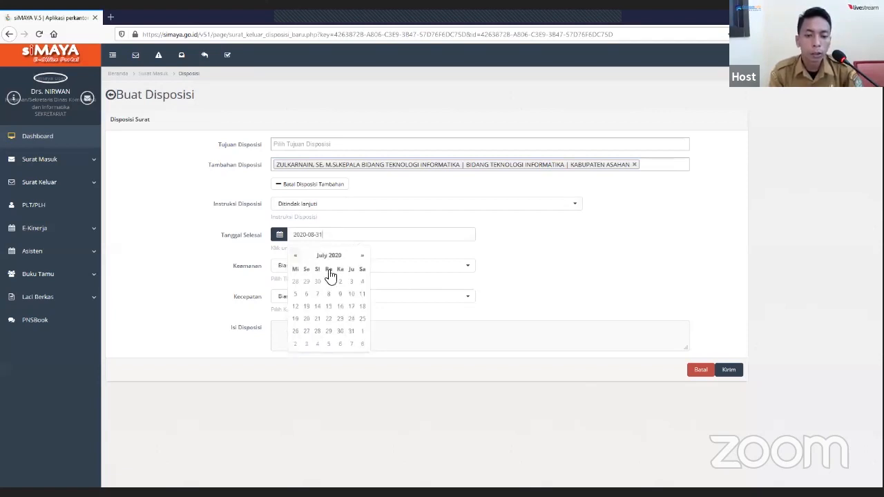
{"action": "left_click", "coordinate": [329, 331]}
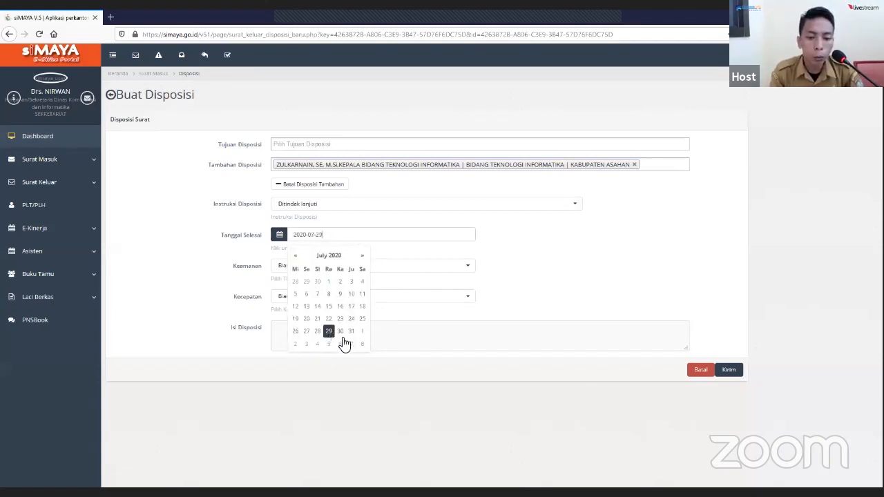
{"action": "left_click", "coordinate": [624, 268]}
{"action": "left_click", "coordinate": [469, 270]}
{"action": "left_click", "coordinate": [469, 271]}
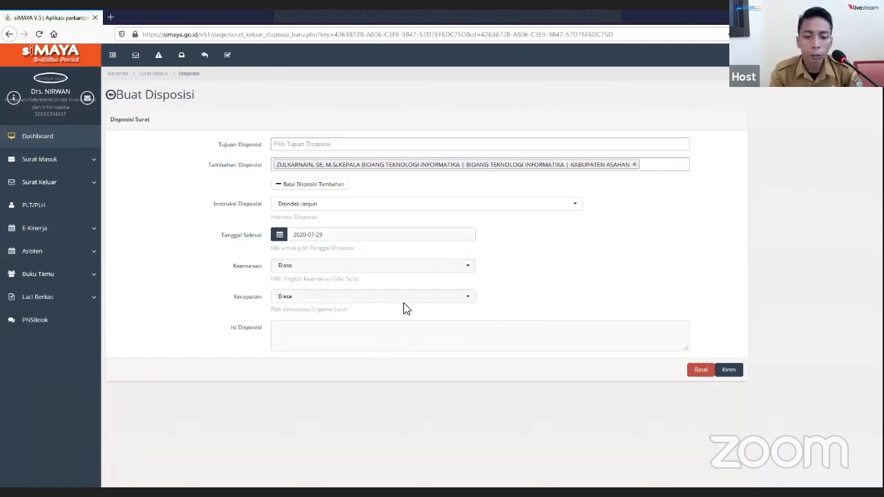
- Enter "Kabid IT tolong ditindak lanjuti" as Isi Disposisi and send the disposition
{"action": "left_click", "coordinate": [319, 339]}
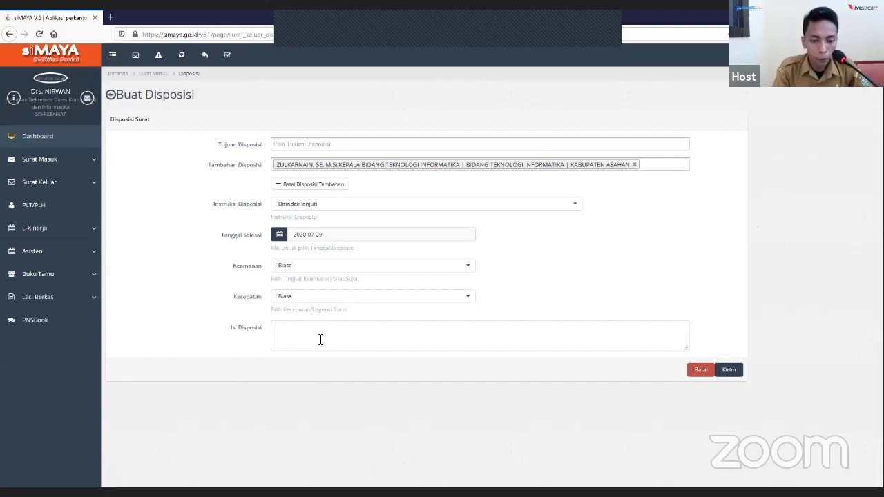
{"action": "type", "text": "K"}
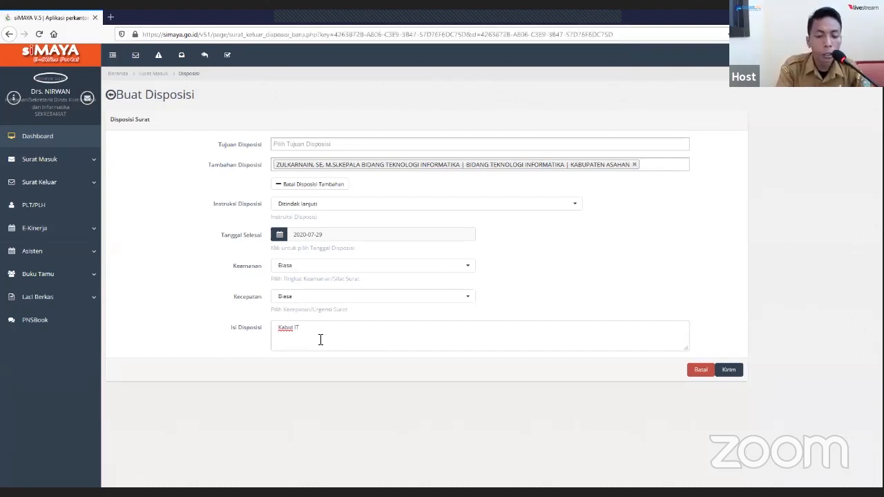
{"action": "type", "text": "abid IT"}
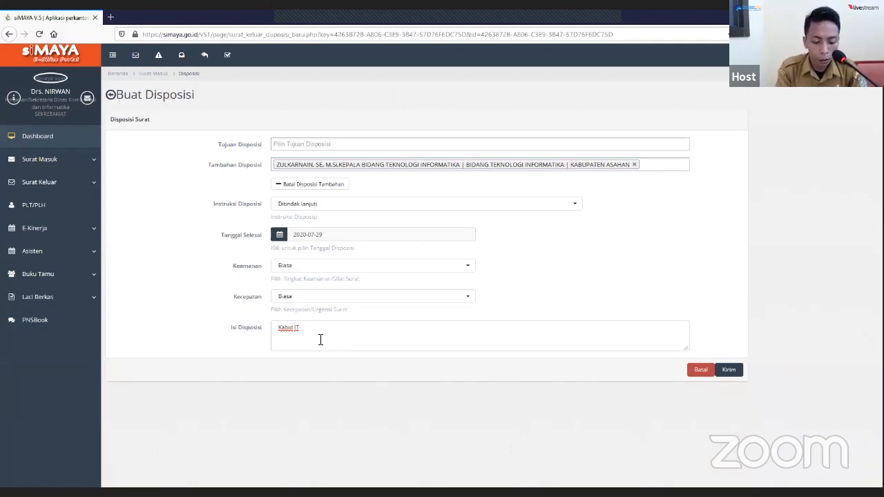
{"action": "type", "text": " tolong dit"}
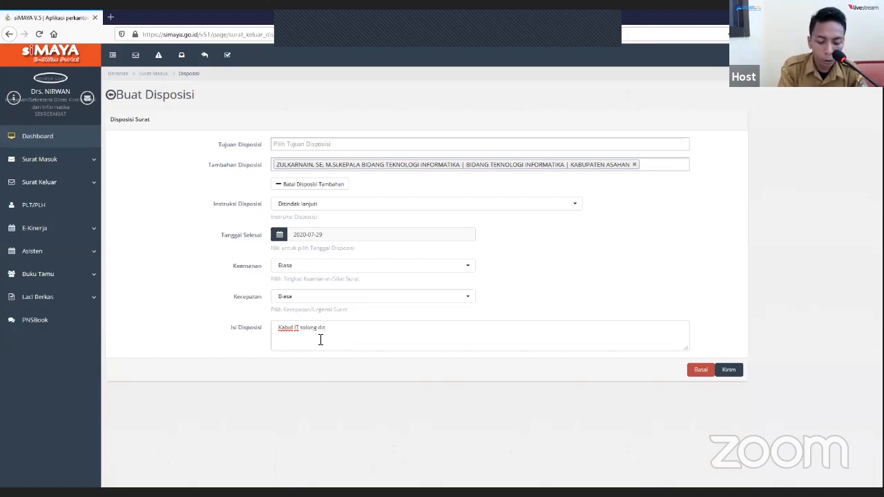
{"action": "type", "text": "indaklanjuti"}
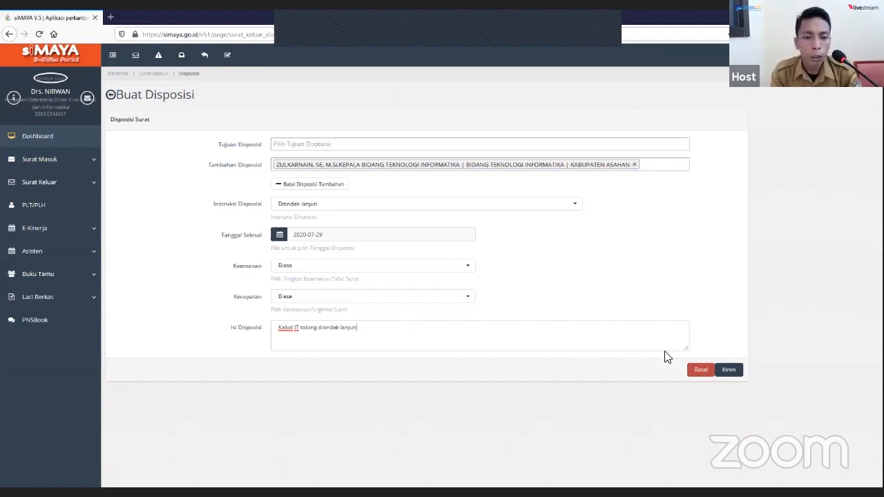
{"action": "left_click", "coordinate": [732, 373]}
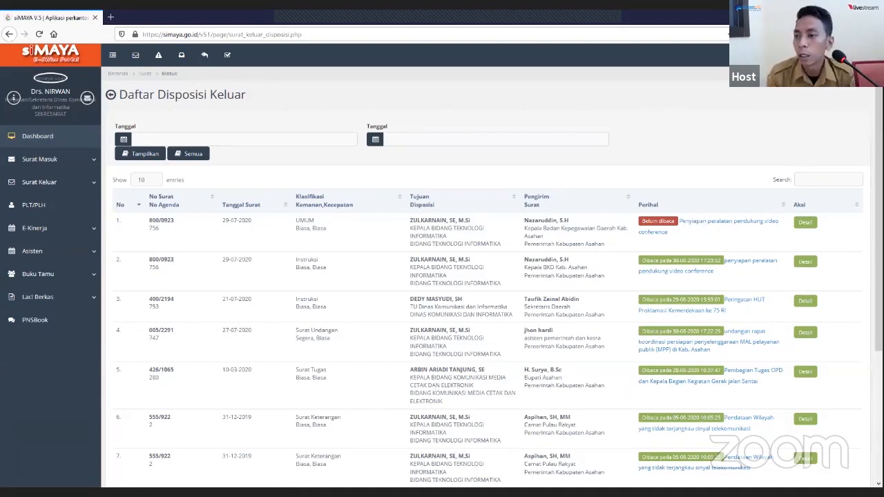
{"action": "left_click", "coordinate": [863, 55]}
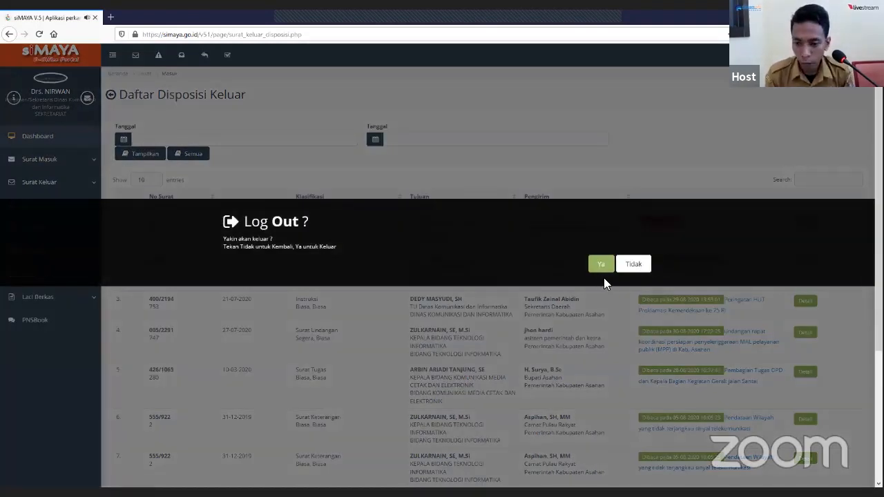
{"action": "left_click", "coordinate": [600, 268]}
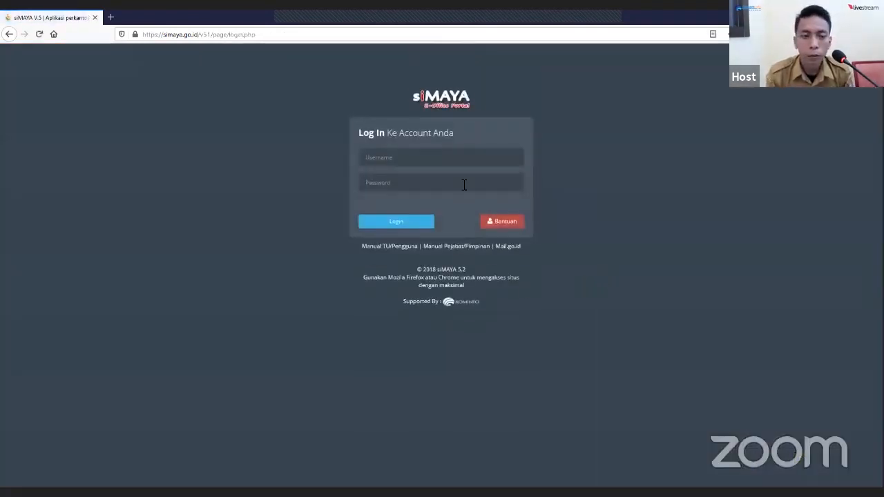
{"action": "left_click", "coordinate": [456, 154]}
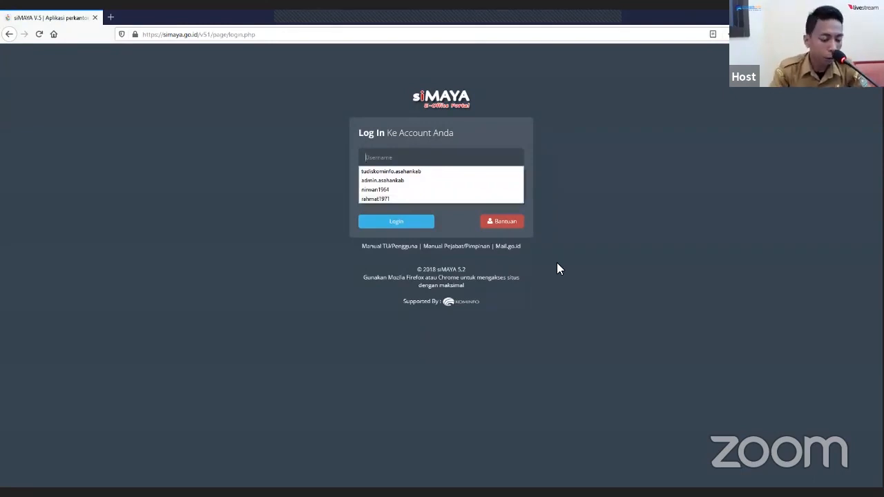
{"action": "type", "text": "a"}
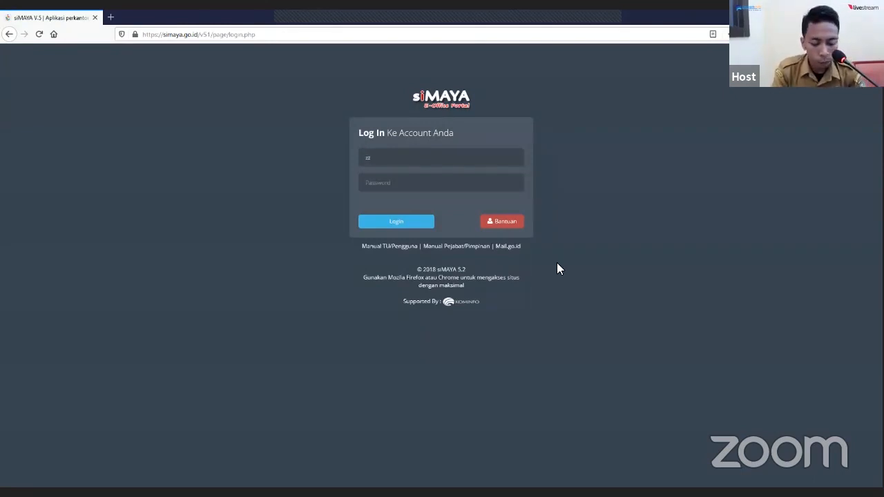
{"action": "type", "text": "ul"}
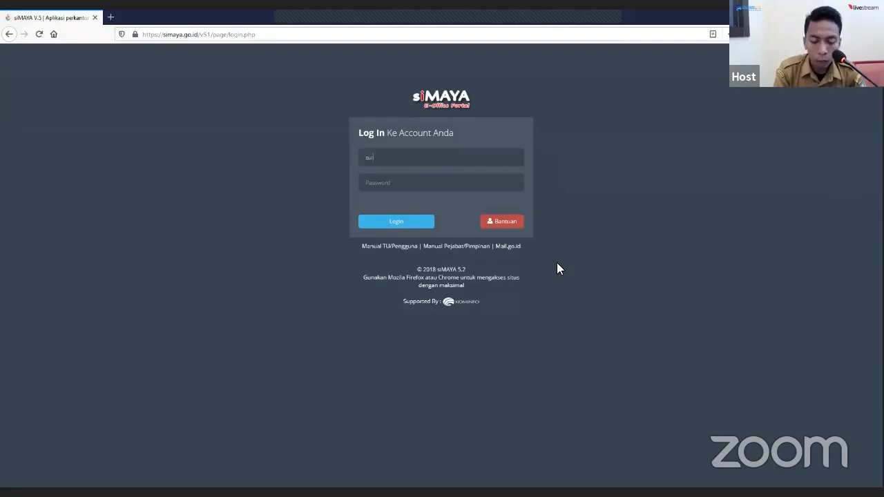
{"action": "type", "text": "karnain."}
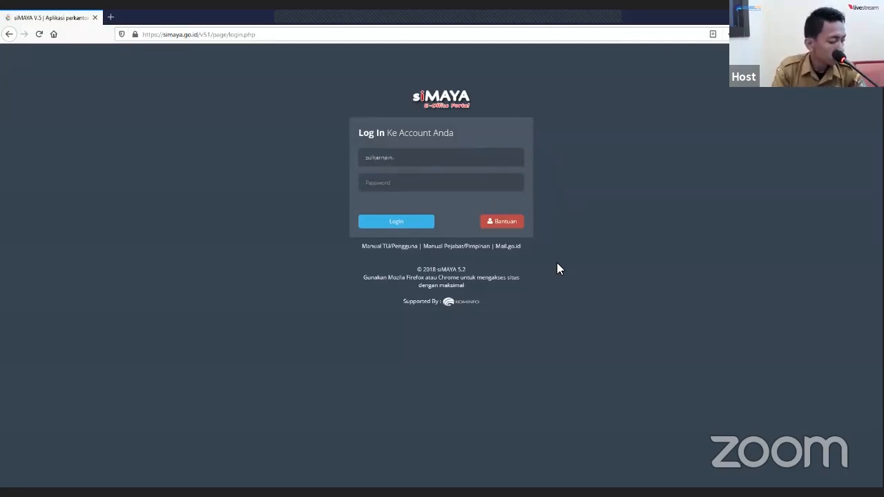
{"action": "type", "text": "1972"}
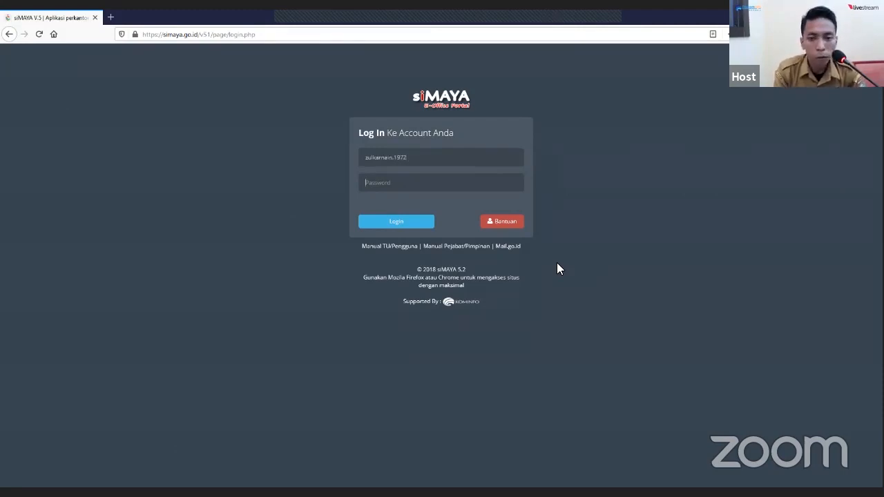
{"action": "type", "text": "****"}
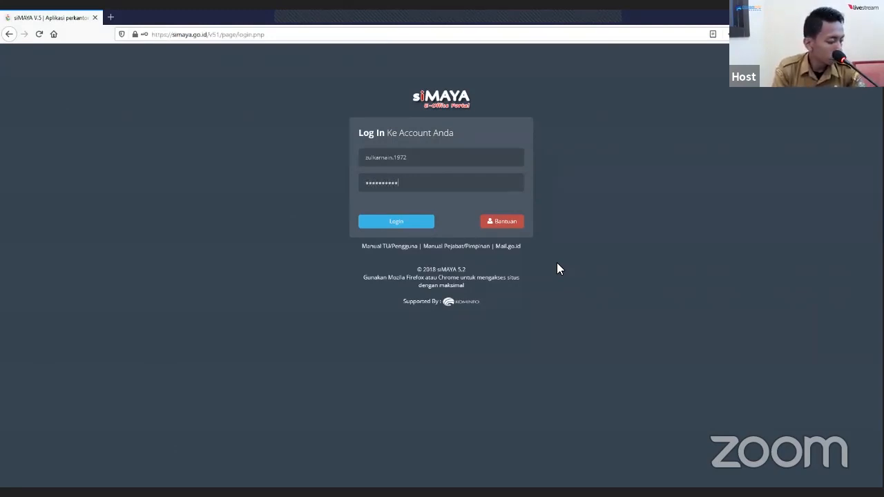
{"action": "type", "text": "**********"}
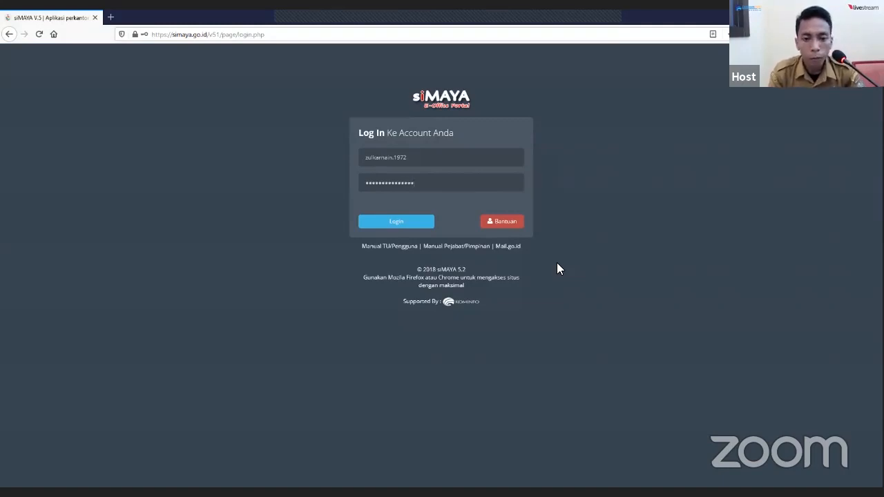
{"action": "left_click", "coordinate": [415, 226]}
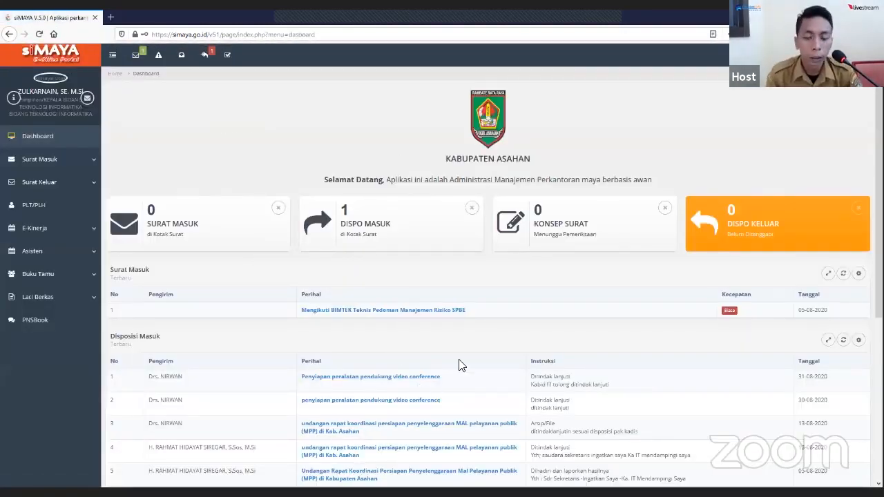
- Open the unread "Penyiapan peralatan pendukung video conference" disposition in Daftar Disposisi Masuk and review its recipients, instruction and attachment
{"action": "left_click", "coordinate": [207, 60]}
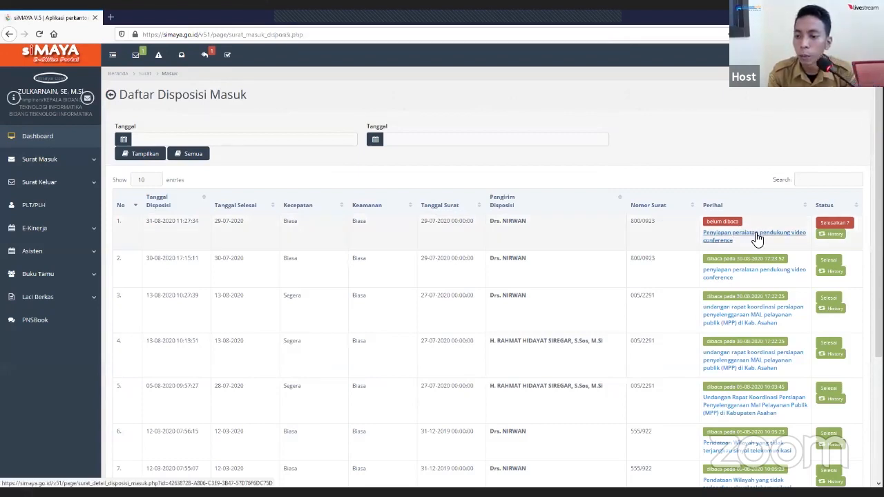
{"action": "left_click", "coordinate": [757, 239]}
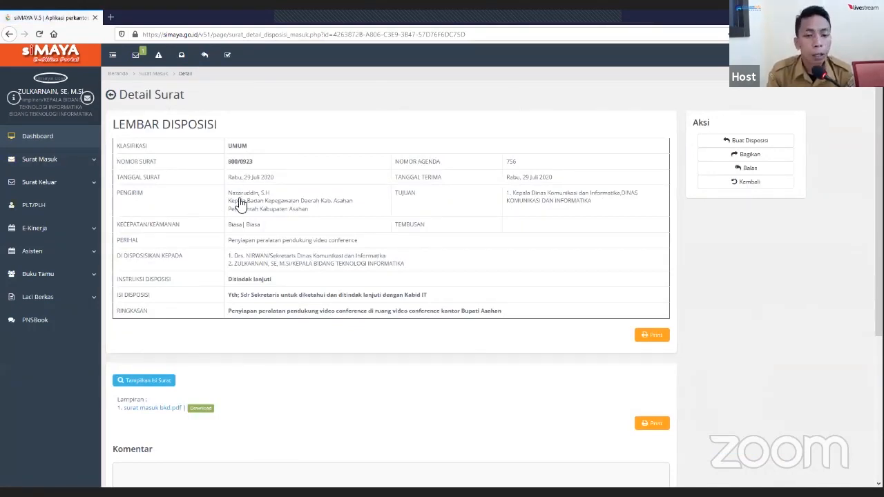
{"action": "scroll", "coordinate": [346, 257], "scroll_direction": "down", "scroll_amount": 3}
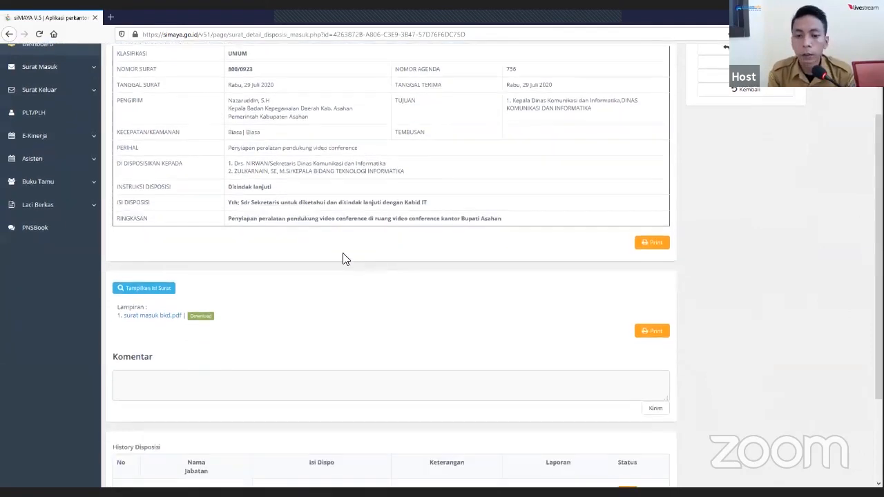
{"action": "scroll", "coordinate": [332, 258], "scroll_direction": "up", "scroll_amount": 3}
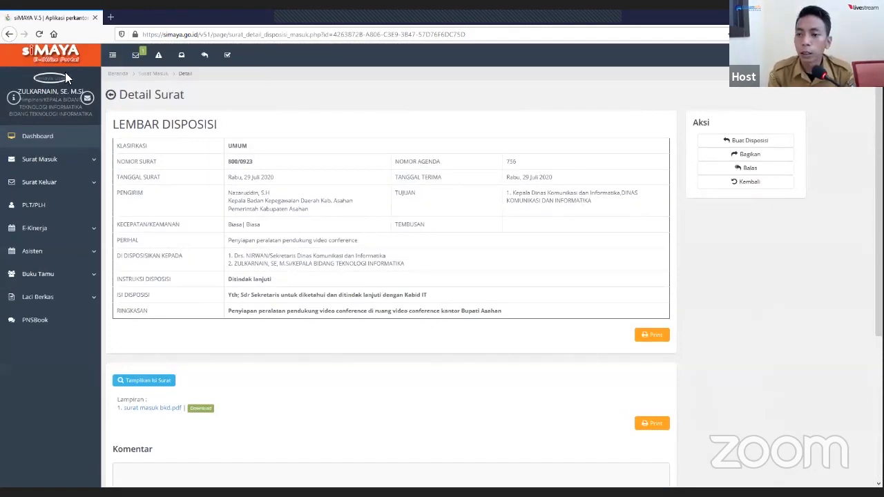
- Mark the newest "Penyiapan peralatan pendukung video conference" disposition in Daftar Disposisi Masuk as completed, with the Keterangan "siap laksanakan"
{"action": "left_click", "coordinate": [751, 183]}
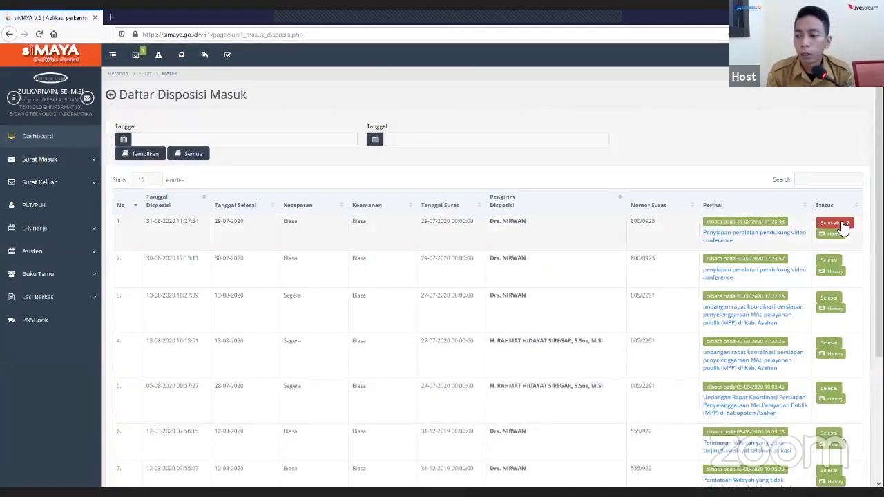
{"action": "left_click", "coordinate": [842, 226]}
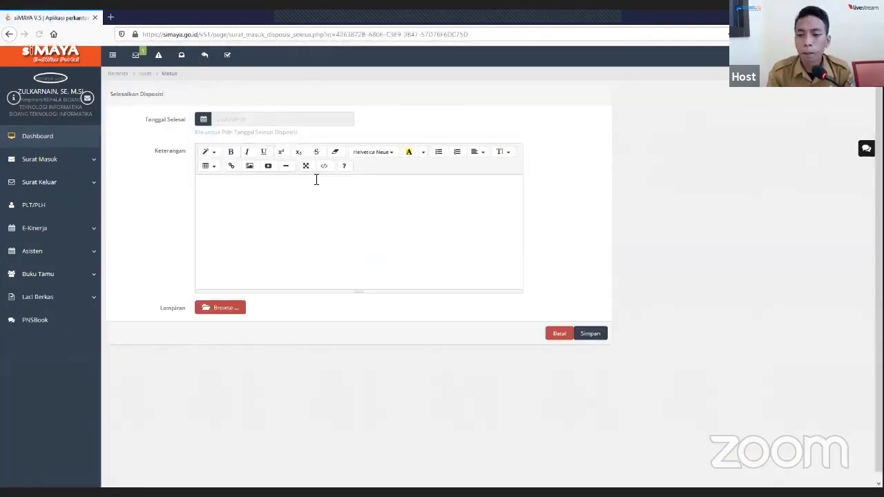
{"action": "left_click", "coordinate": [270, 187]}
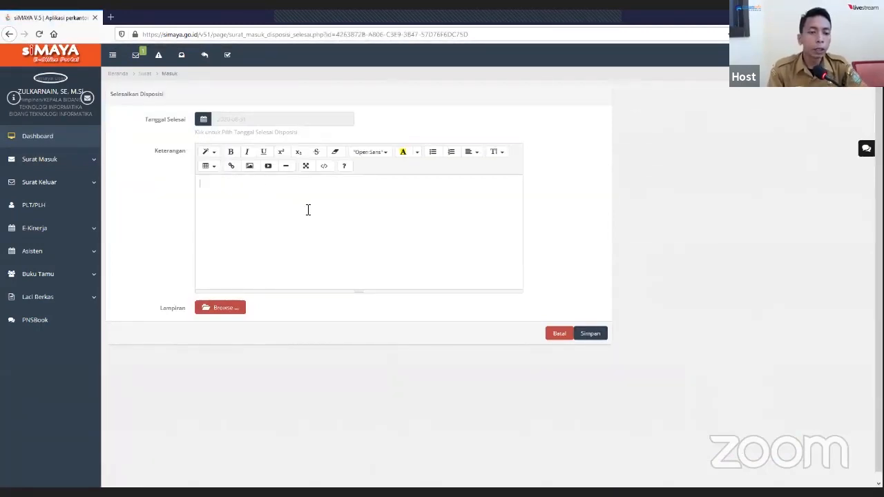
{"action": "type", "text": "siap laksanakan"}
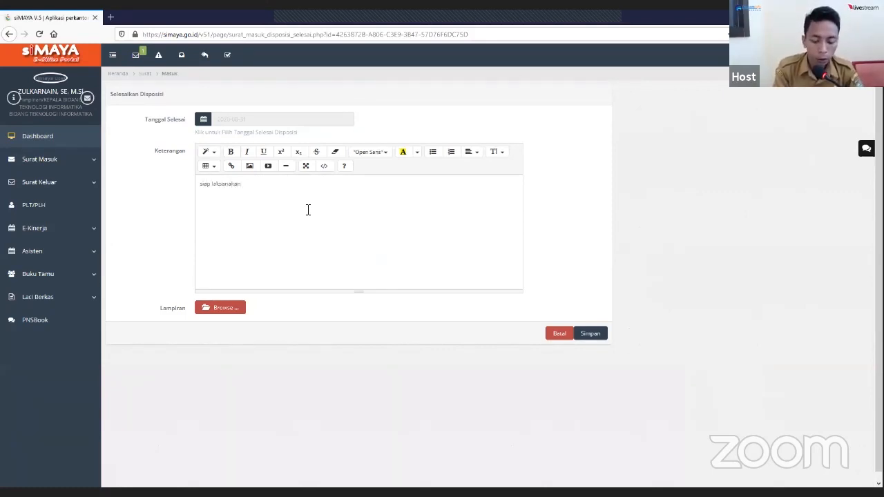
{"action": "left_click", "coordinate": [602, 337]}
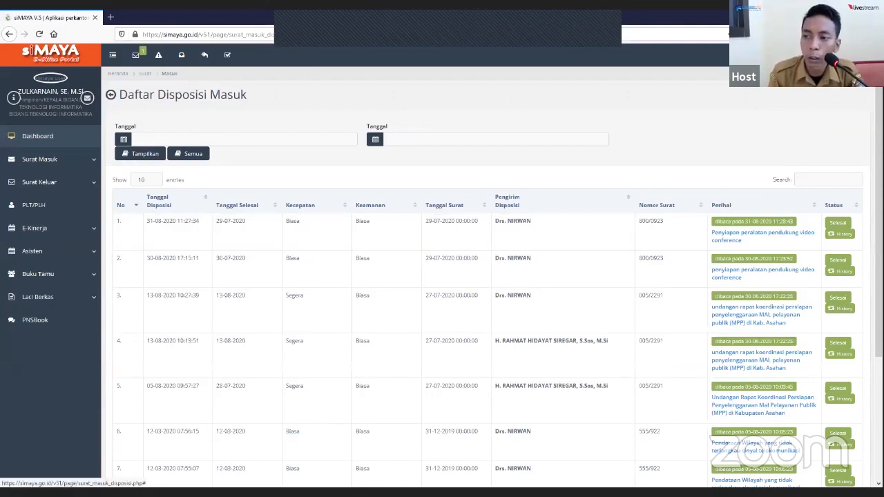
{"action": "left_click", "coordinate": [864, 55]}
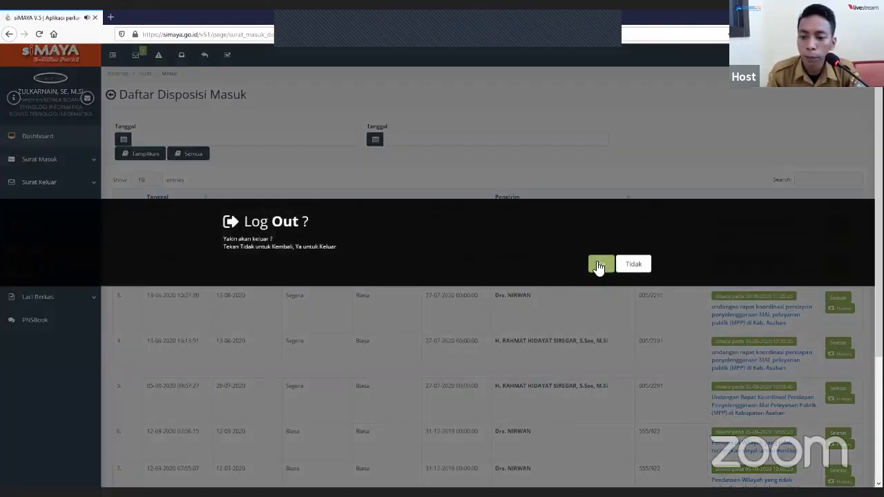
{"action": "left_click", "coordinate": [599, 265]}
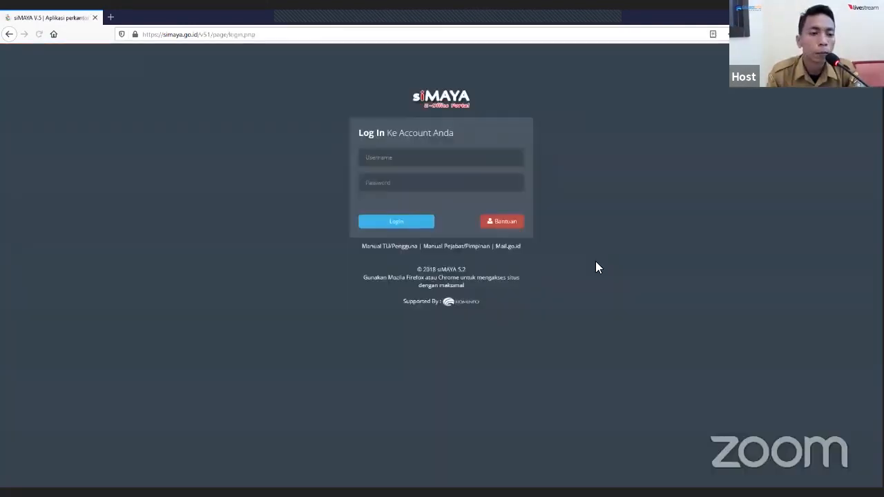